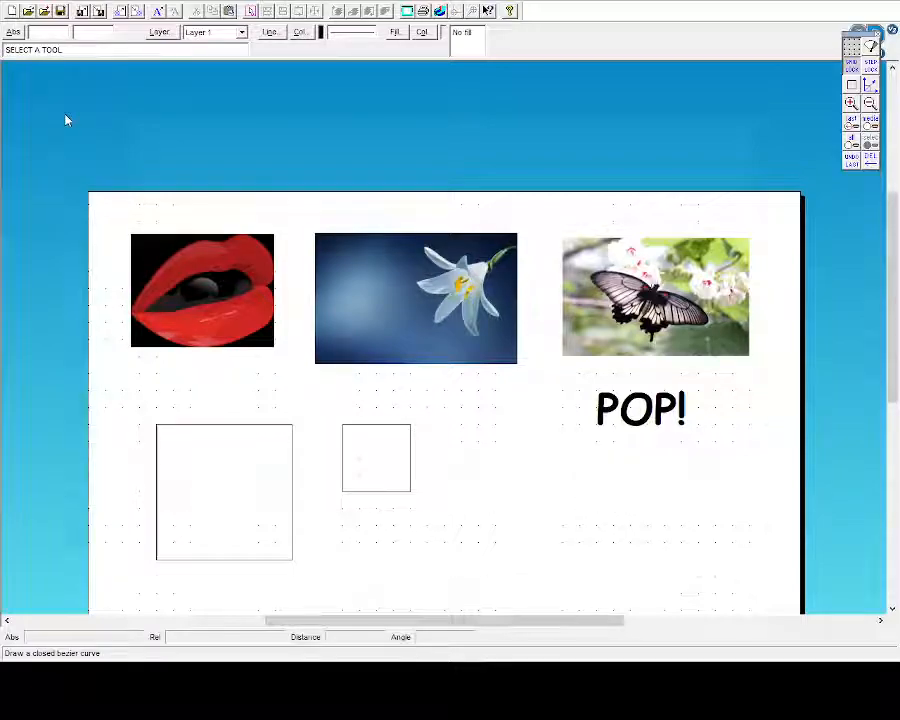
Trace the outer edge of the red lips in the first picture with a closed Bezier curve
click(66, 120)
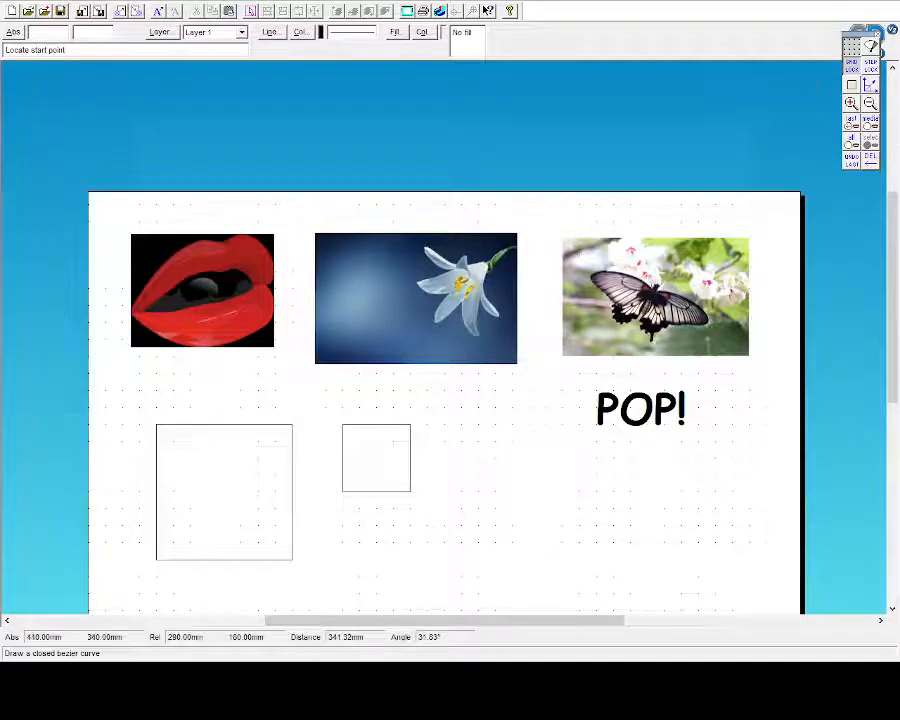
click(851, 105)
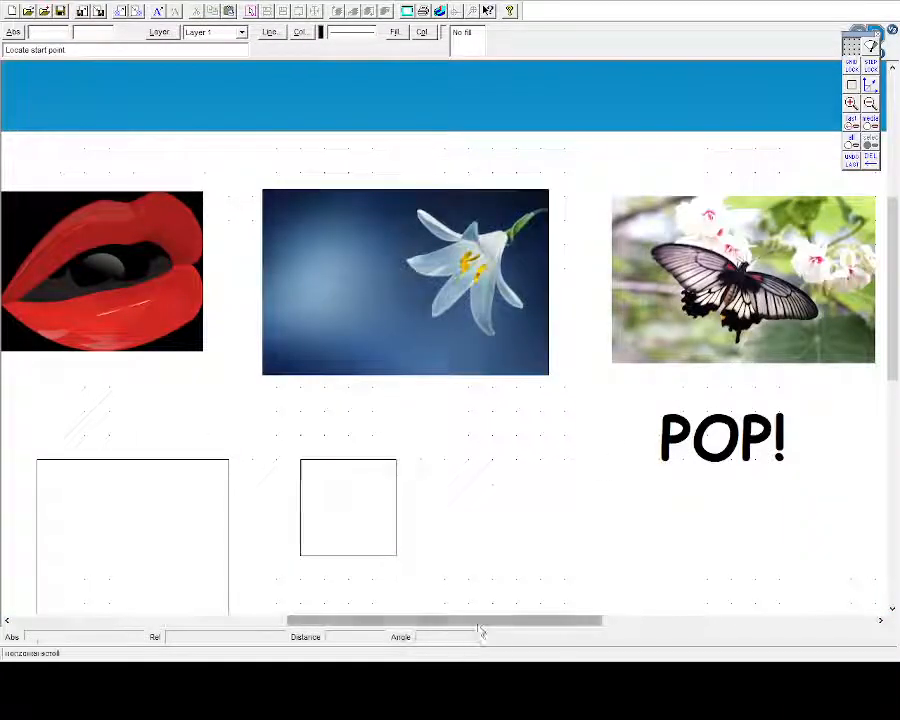
drag(480, 621, 388, 621)
click(259, 299)
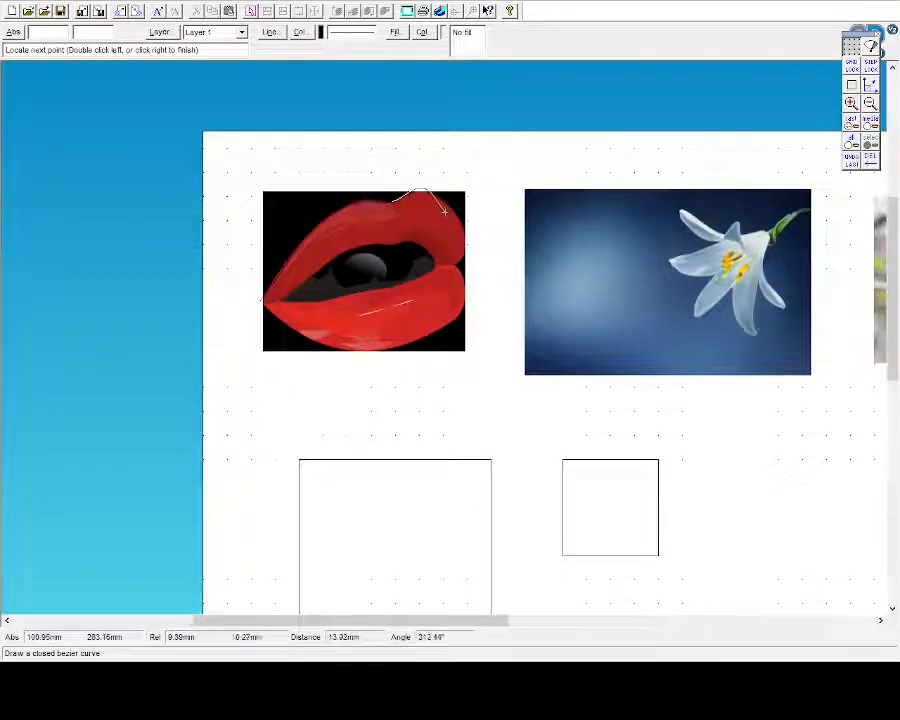
click(451, 262)
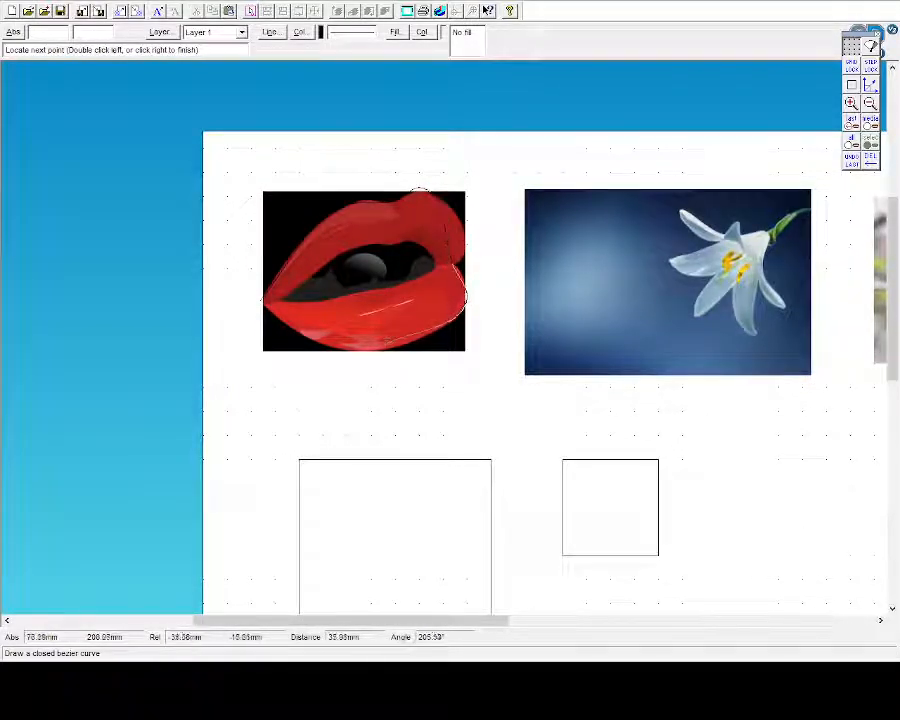
click(402, 347)
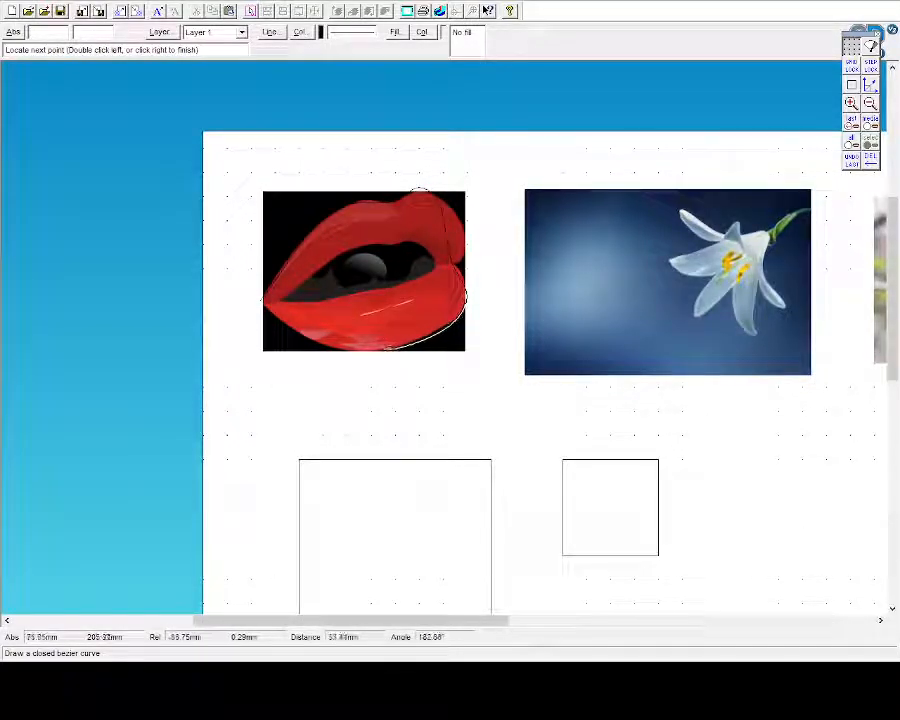
double_click(263, 302)
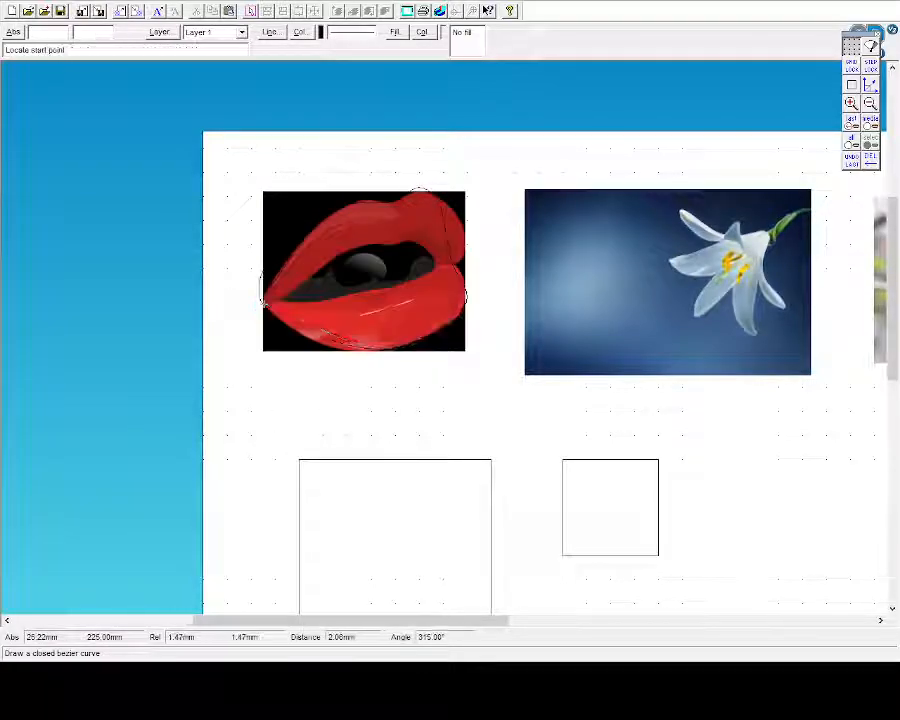
Open the outer lip curve for node editing and pull the handles between its left corner and upper peak onto the lip edge
click(4, 76)
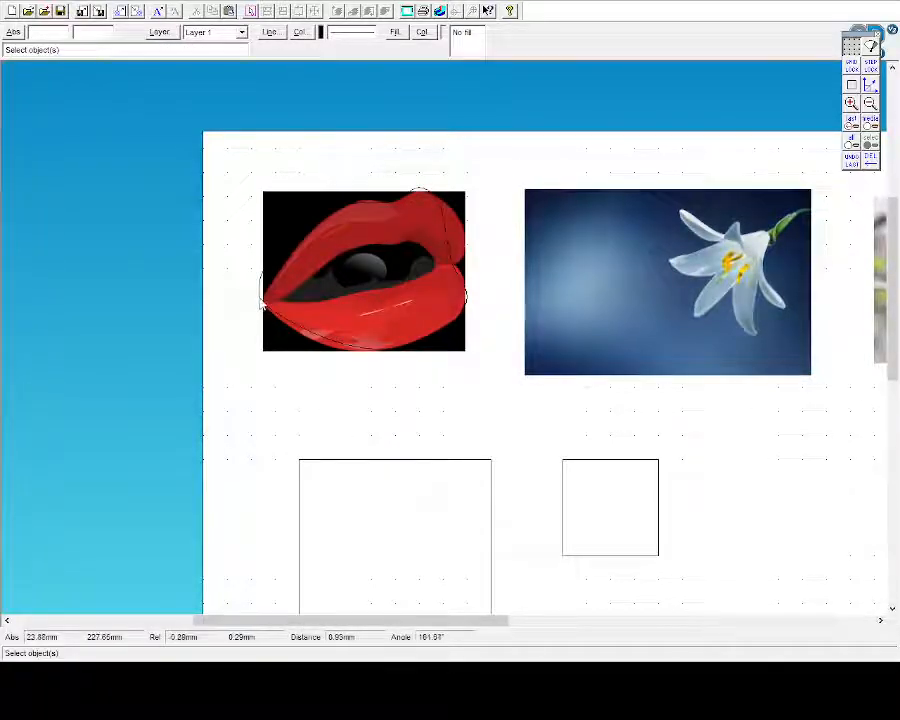
click(263, 306)
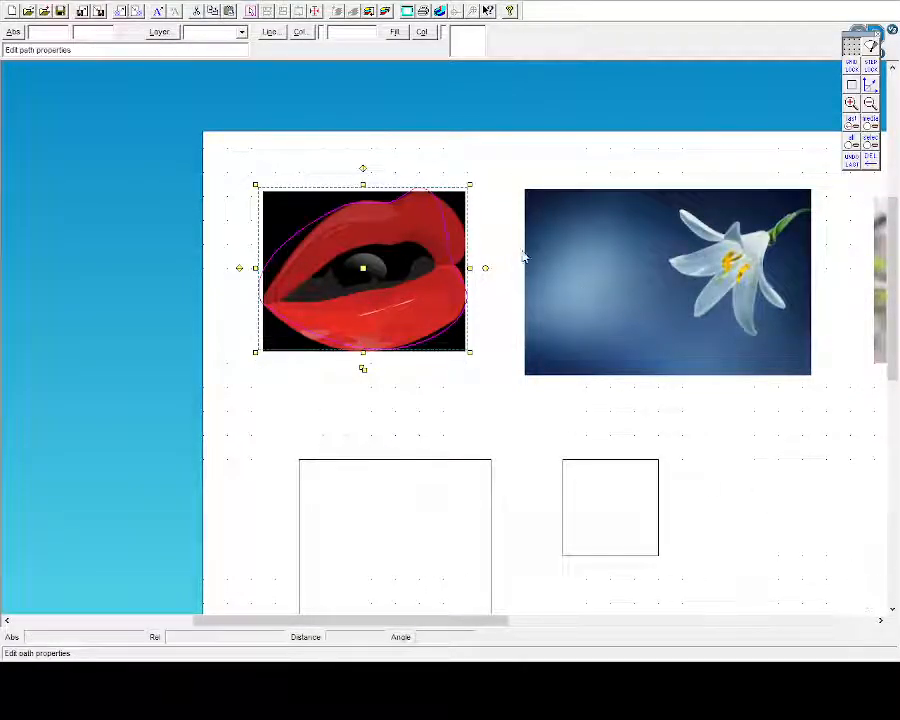
click(862, 610)
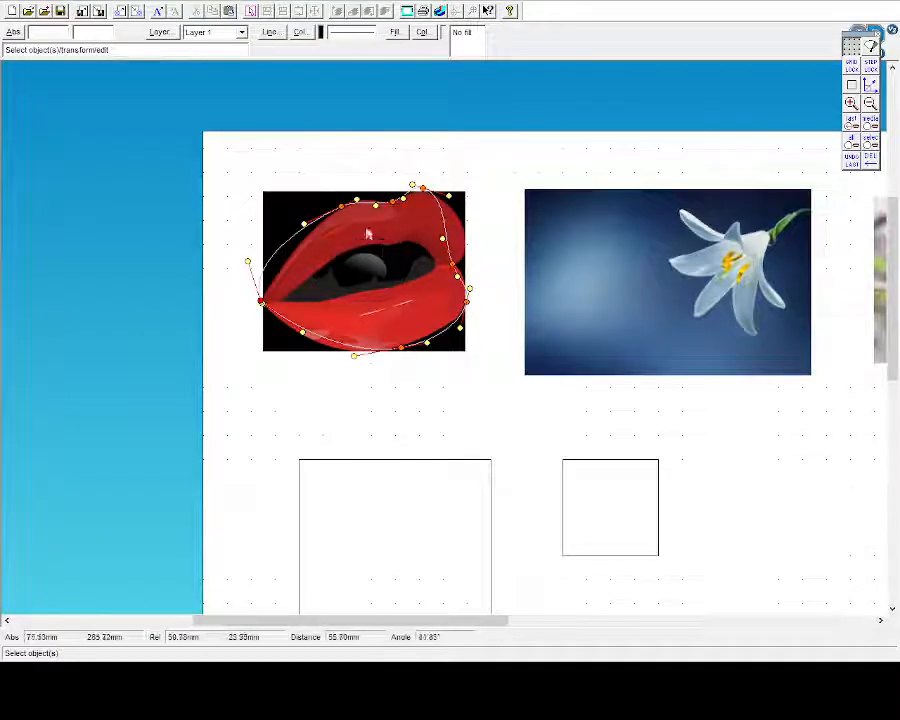
scroll(665, 215, up, 3)
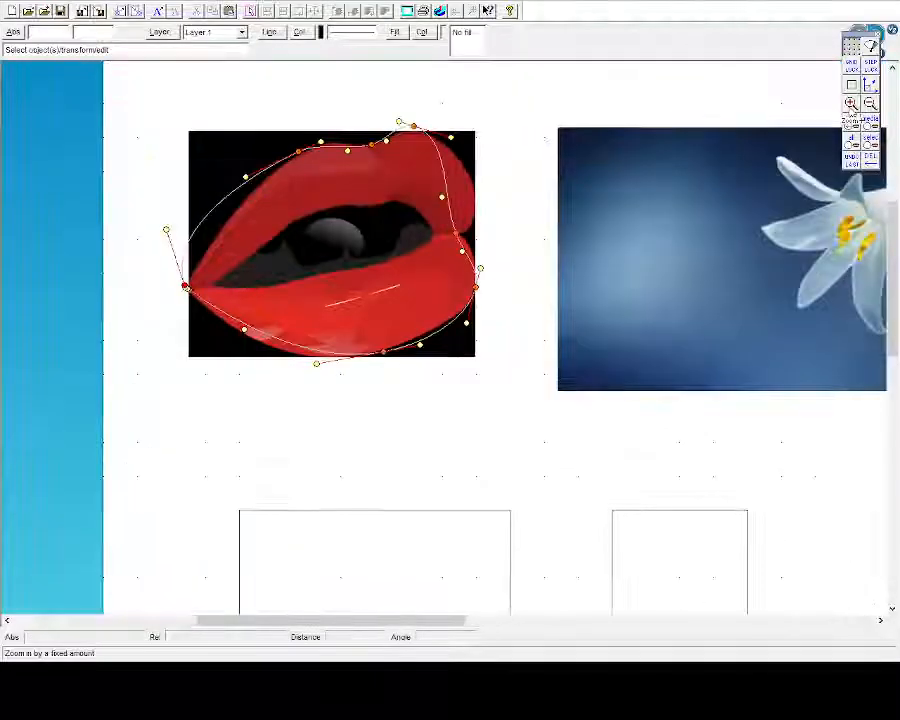
scroll(530, 524, up, 3)
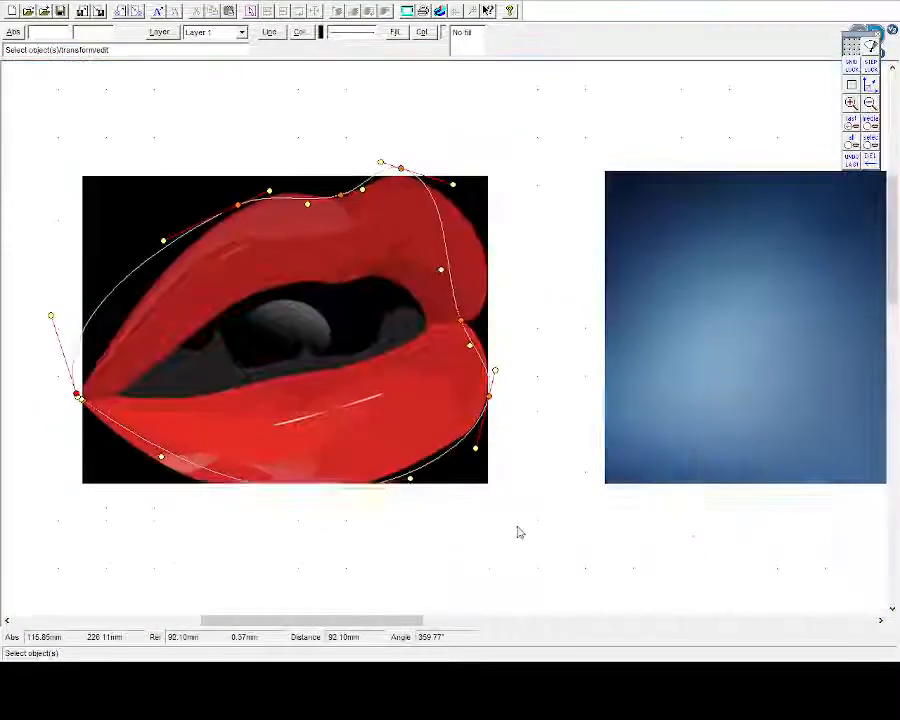
drag(51, 315, 123, 329)
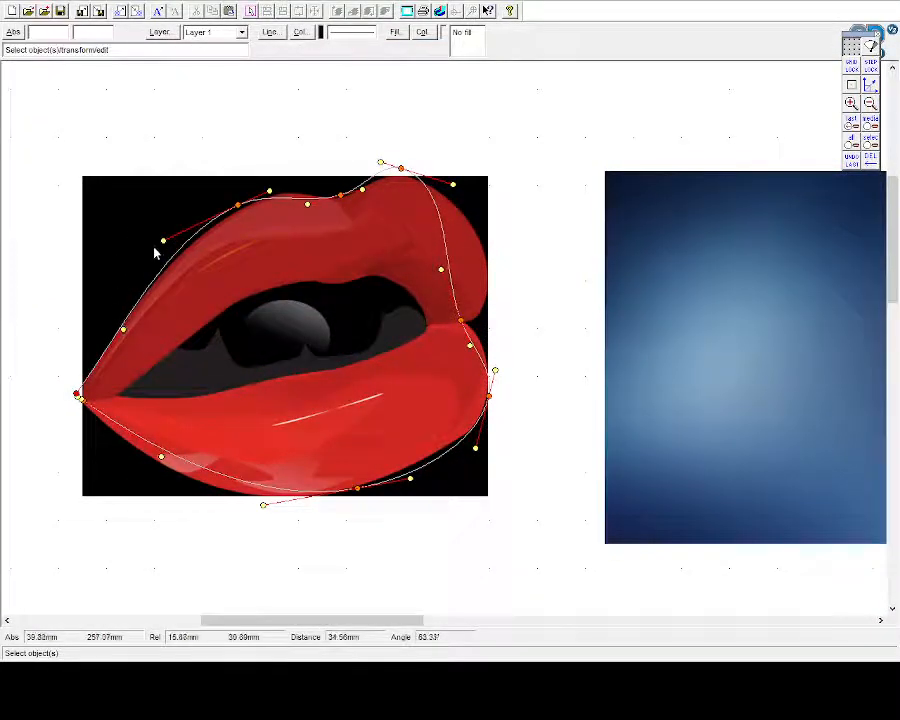
drag(164, 241, 166, 249)
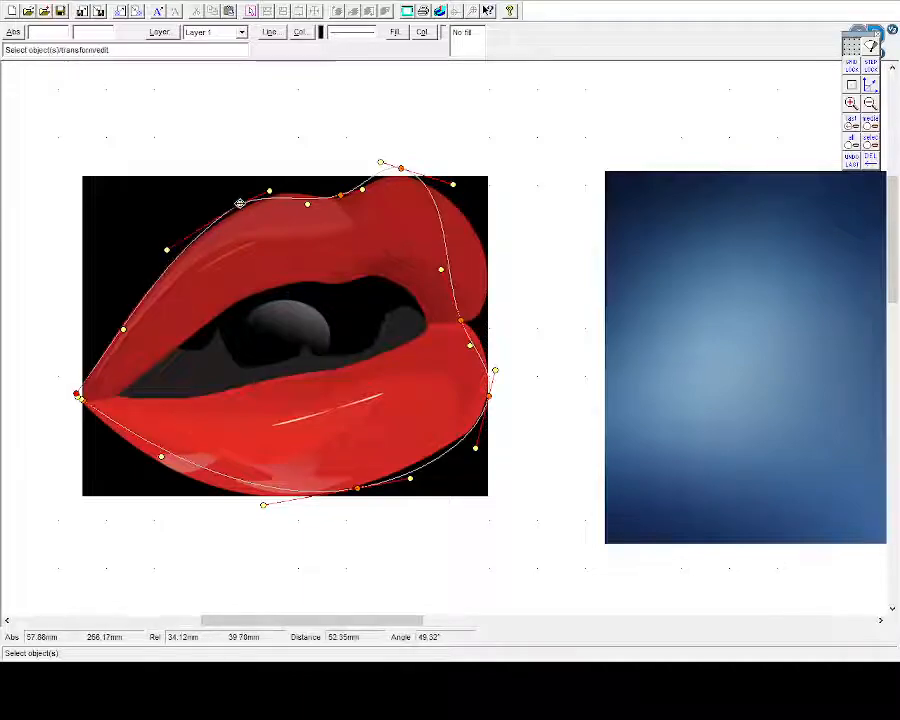
Reposition the node at the upper lip's left peak and refit the handles along the left slope to the lip edge
drag(239, 207, 257, 247)
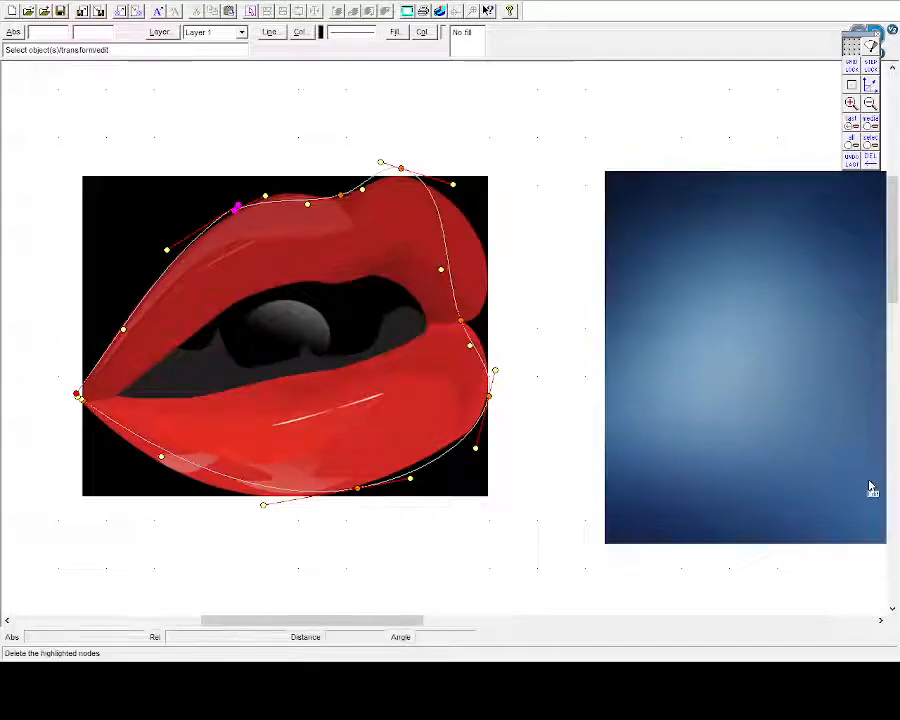
click(266, 198)
drag(236, 208, 268, 196)
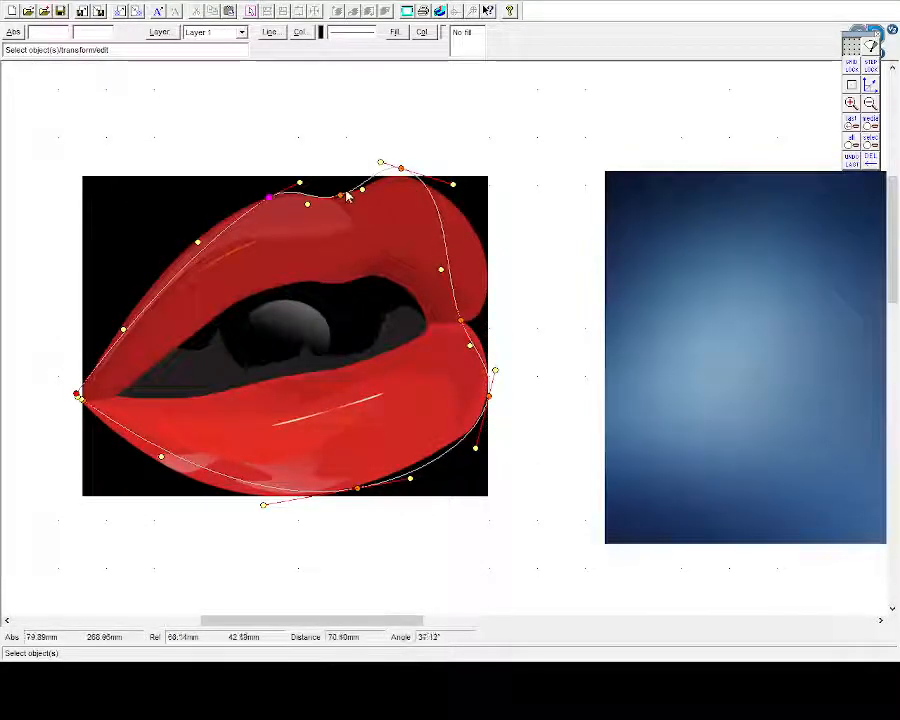
mouse_move(121, 327)
mouse_down()
mouse_move(116, 320)
mouse_move(119, 327)
mouse_up()
drag(195, 241, 188, 232)
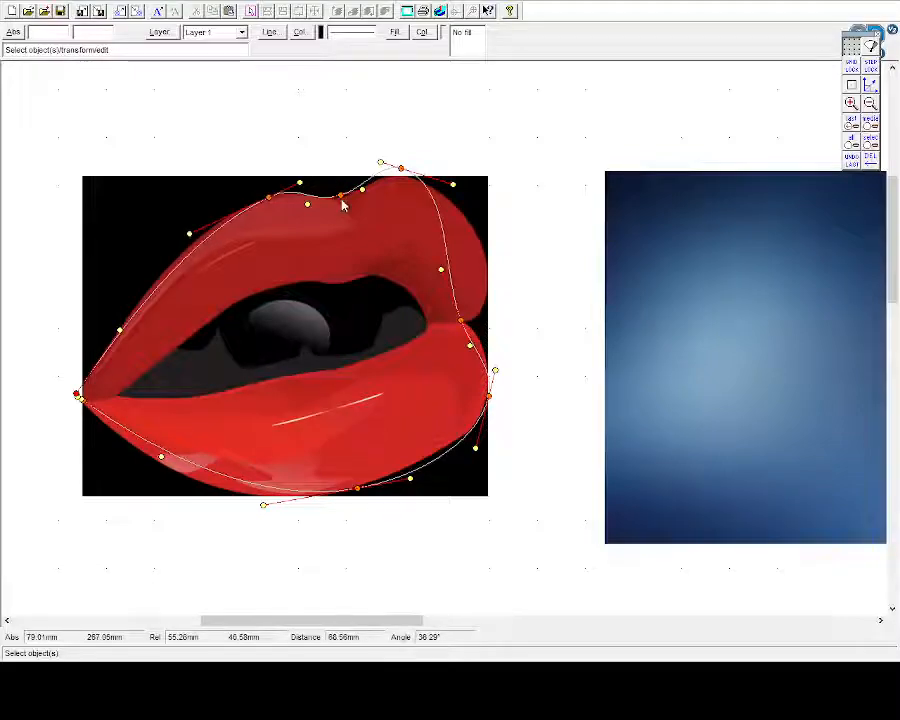
Fit the outer curve's right peak, right-hand notch and lower edge to the lips, and finish editing the path
drag(400, 170, 415, 180)
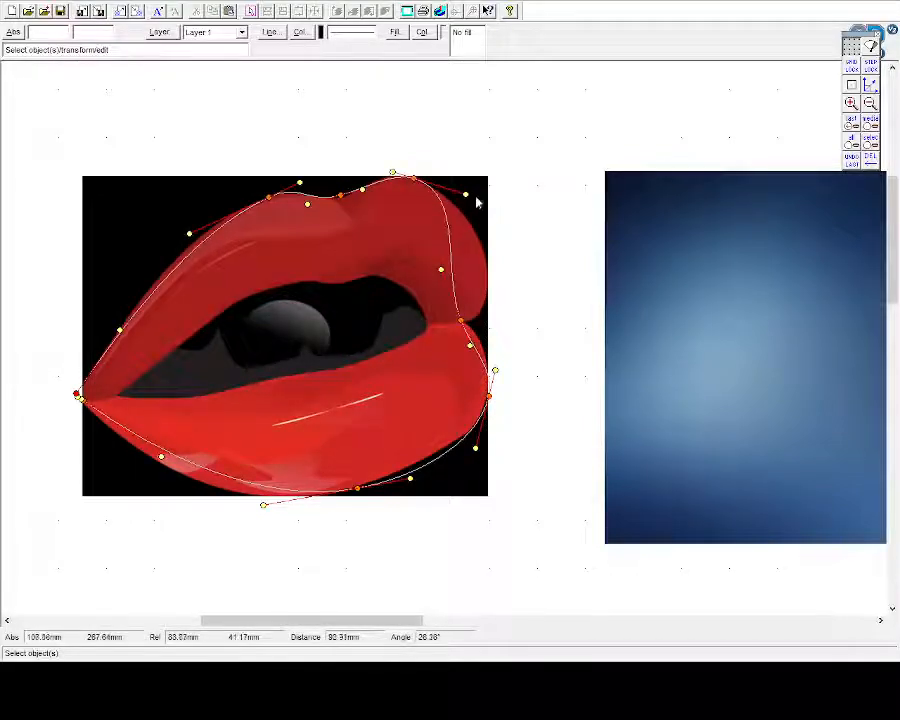
drag(468, 195, 527, 237)
drag(442, 277, 486, 340)
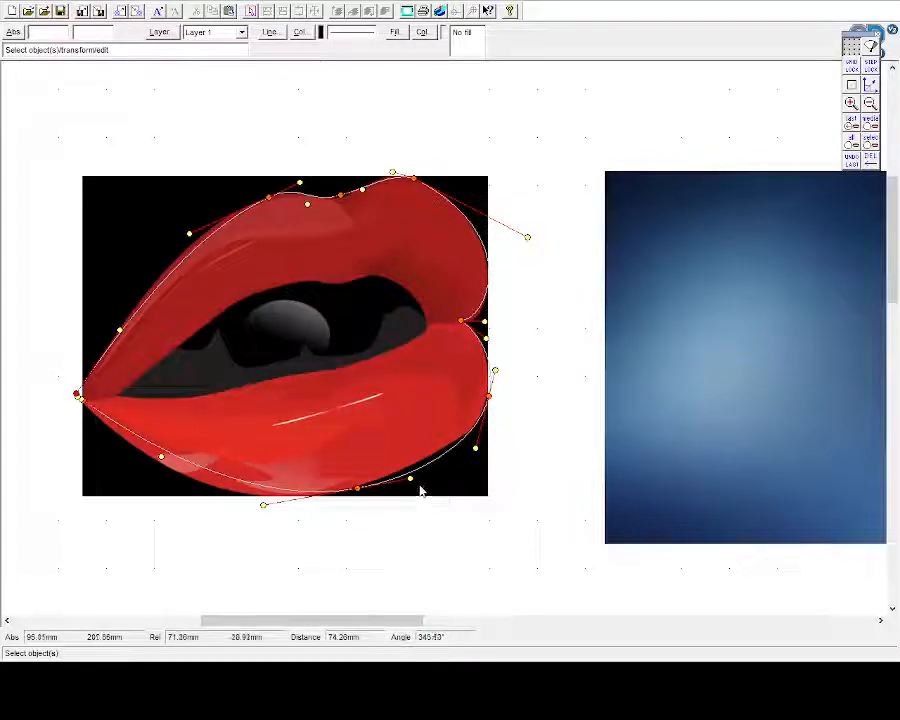
drag(355, 487, 306, 495)
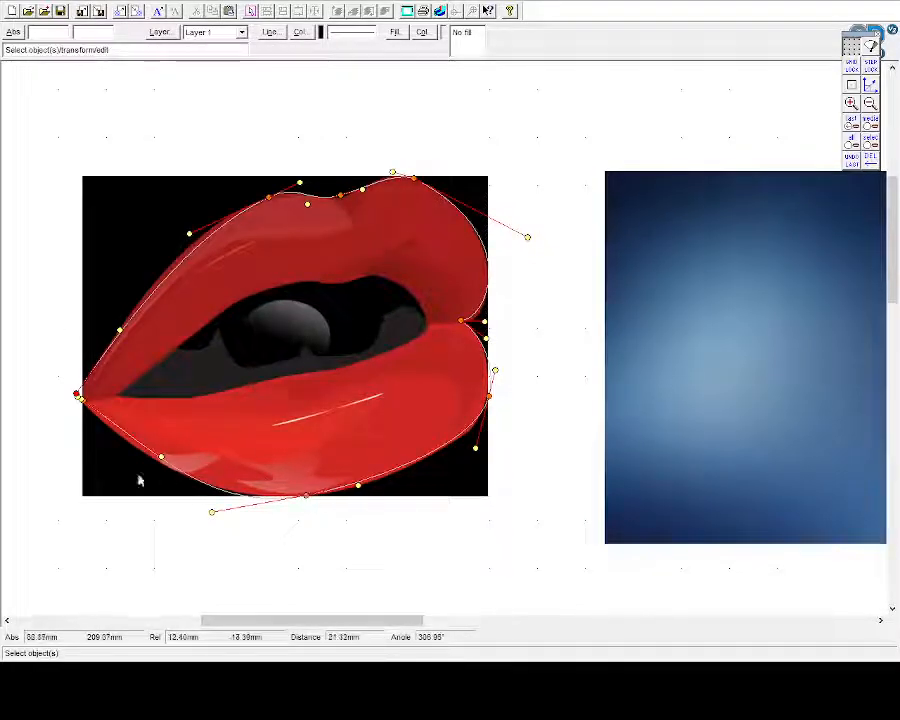
drag(167, 460, 155, 468)
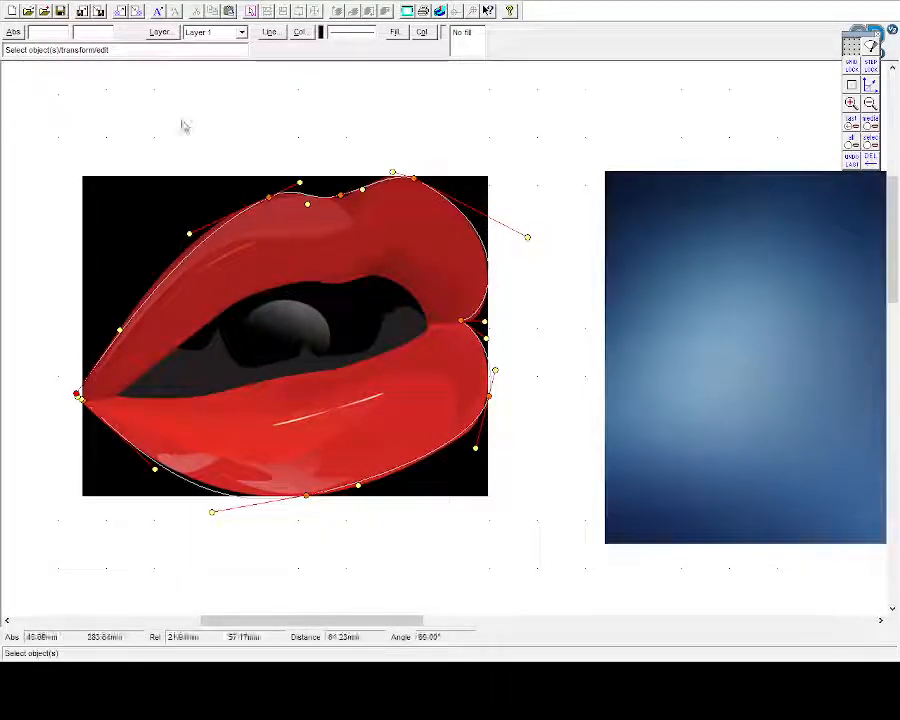
click(363, 248)
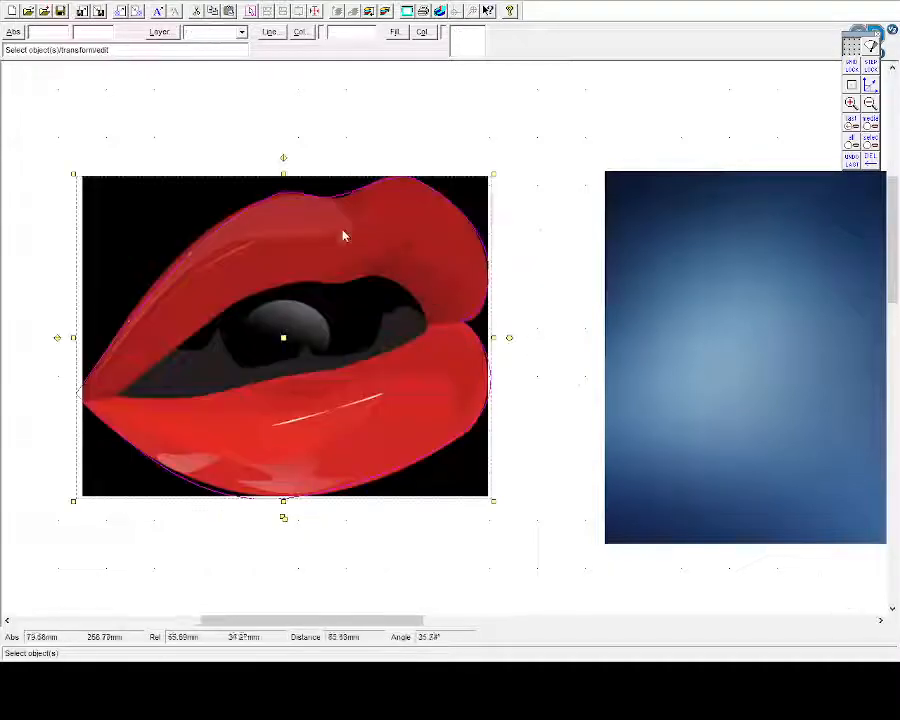
Trace the dark mouth opening inside the lips with a second closed Bezier curve
click(1, 130)
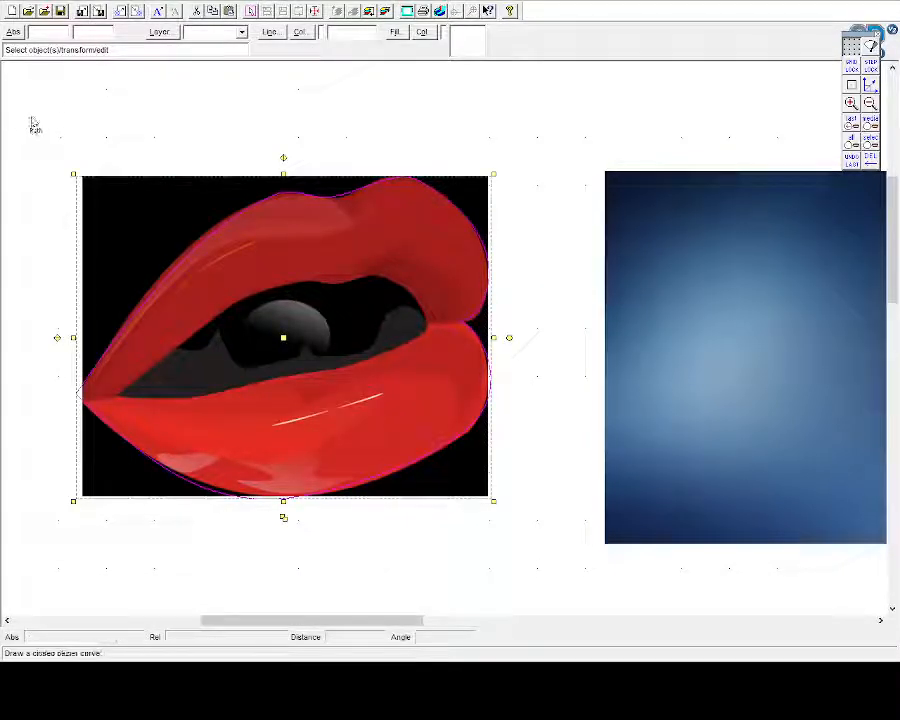
click(298, 284)
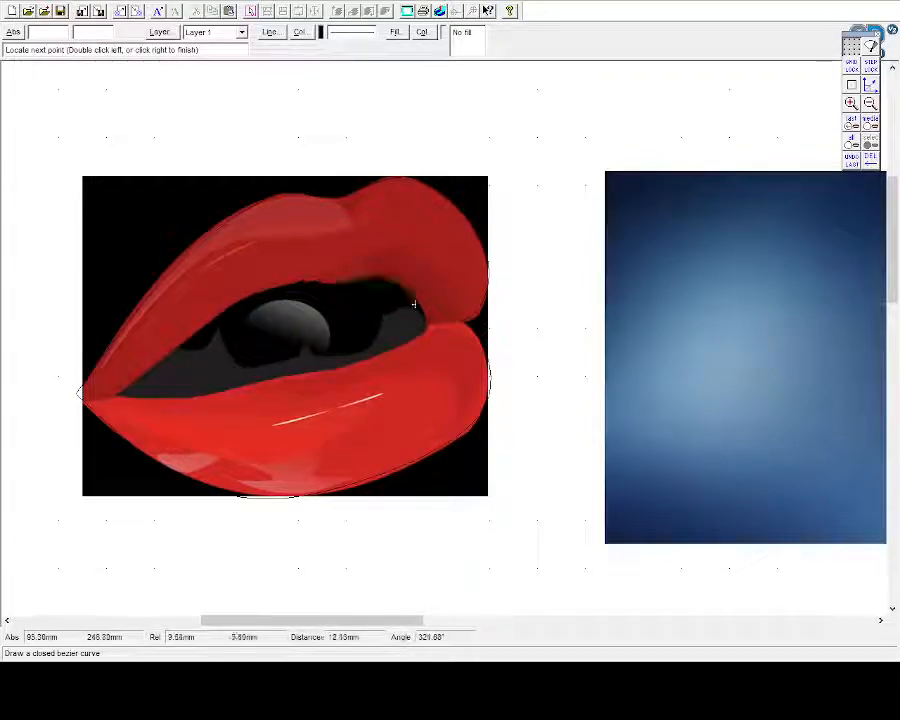
click(428, 321)
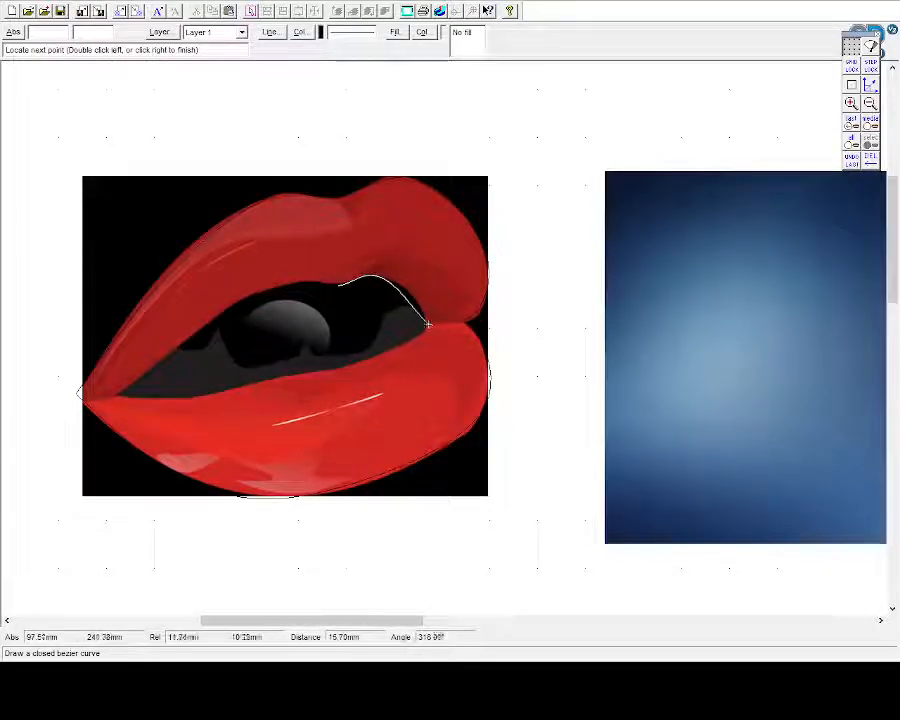
double_click(136, 396)
key(Escape)
Edit the inner curve's nodes so its left corner and lower edge follow the mouth opening, and finish editing the path
click(335, 396)
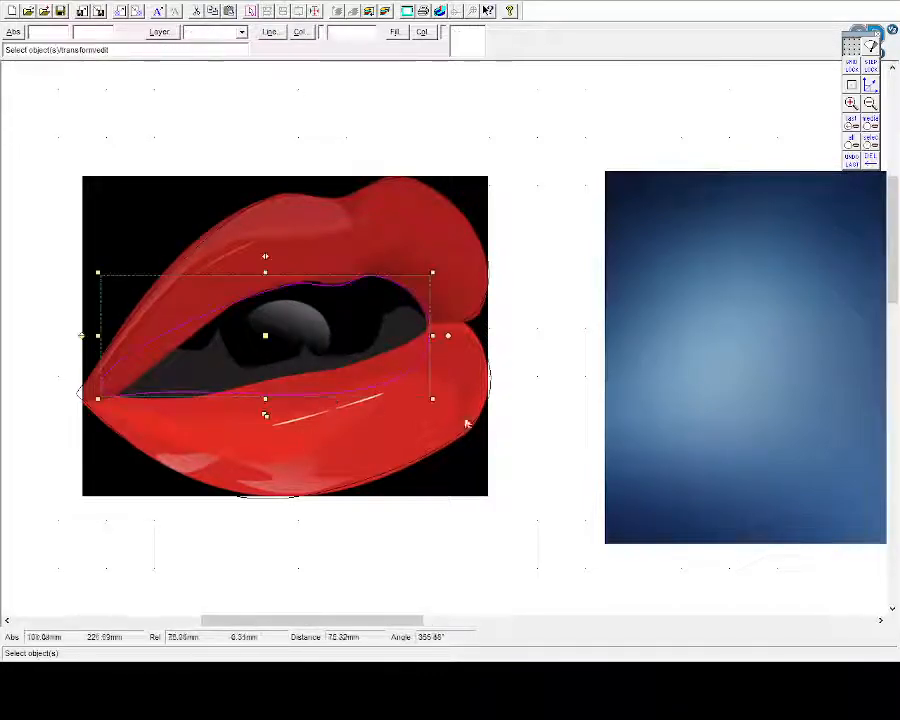
click(152, 335)
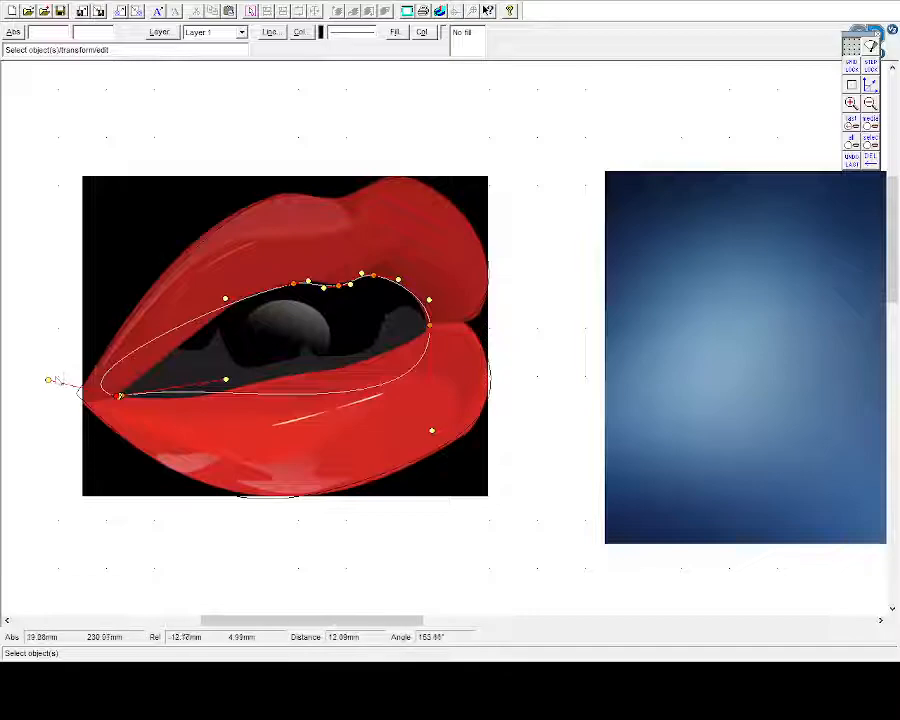
drag(47, 380, 141, 372)
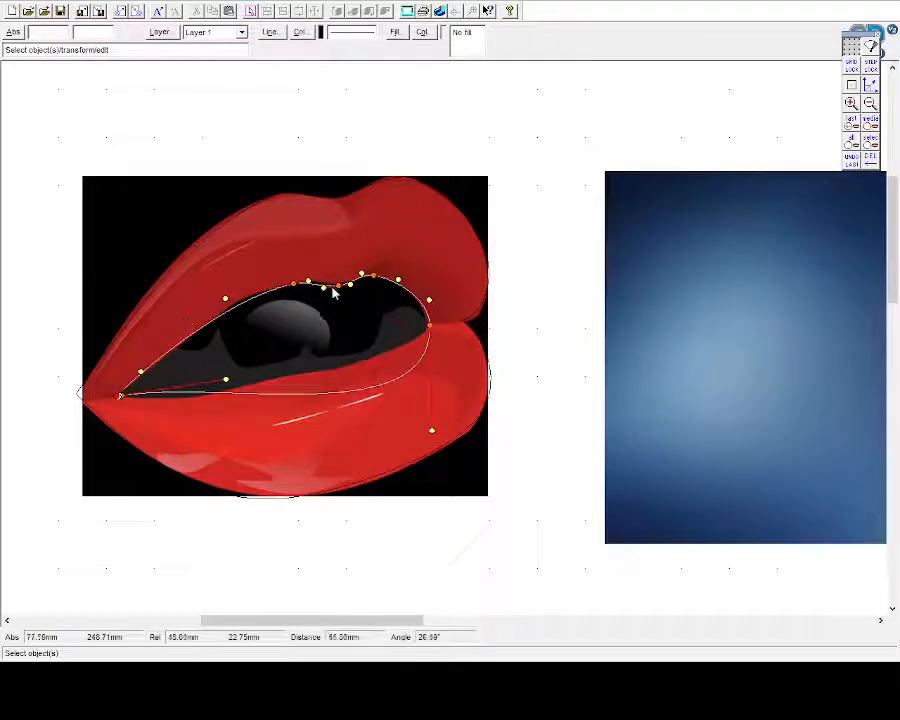
drag(431, 429, 381, 378)
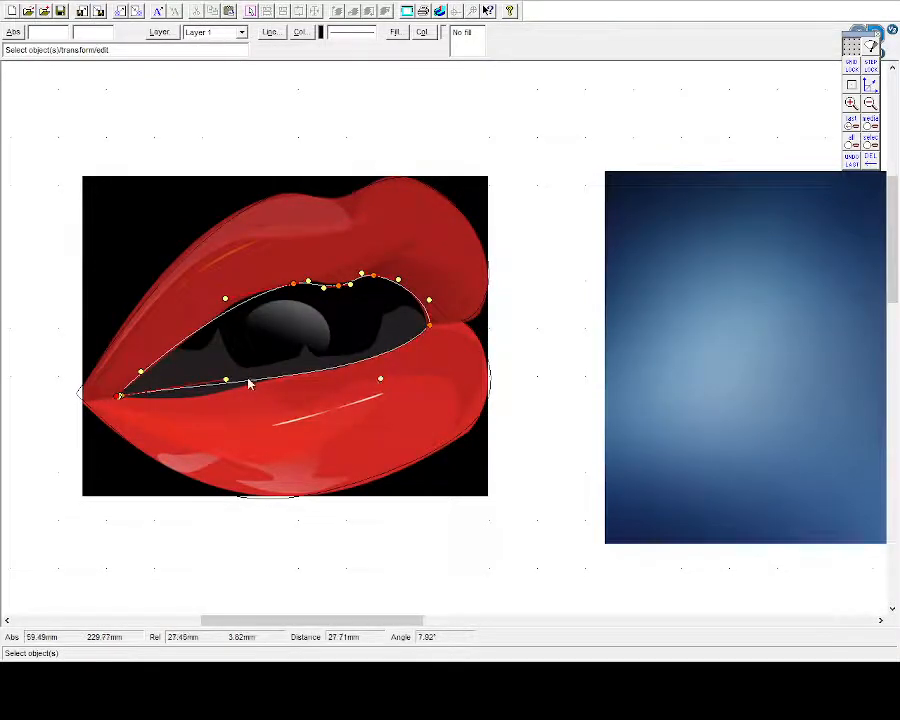
drag(226, 380, 191, 402)
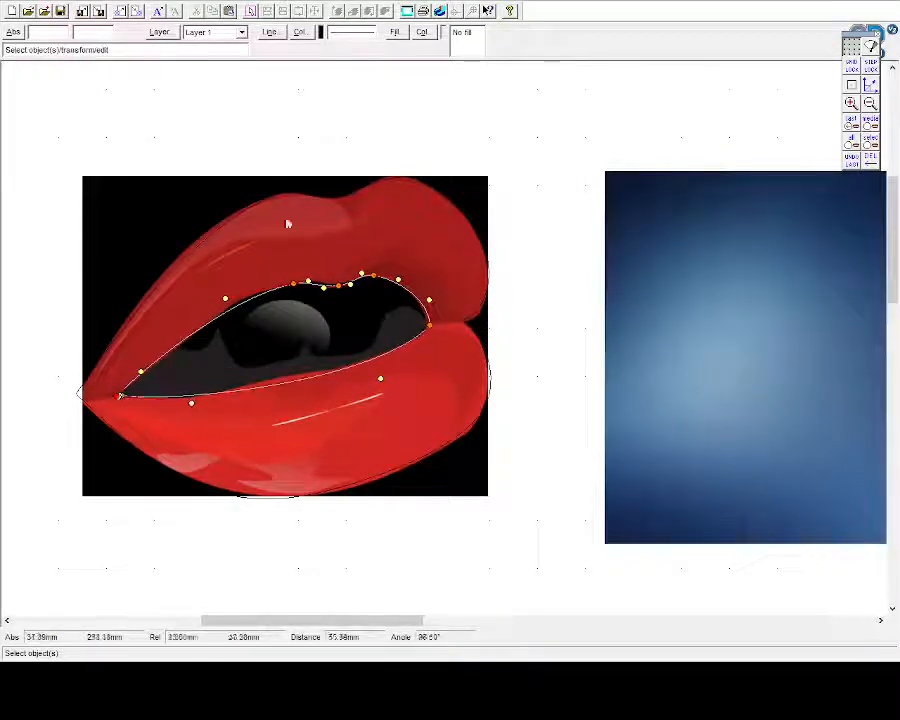
click(136, 246)
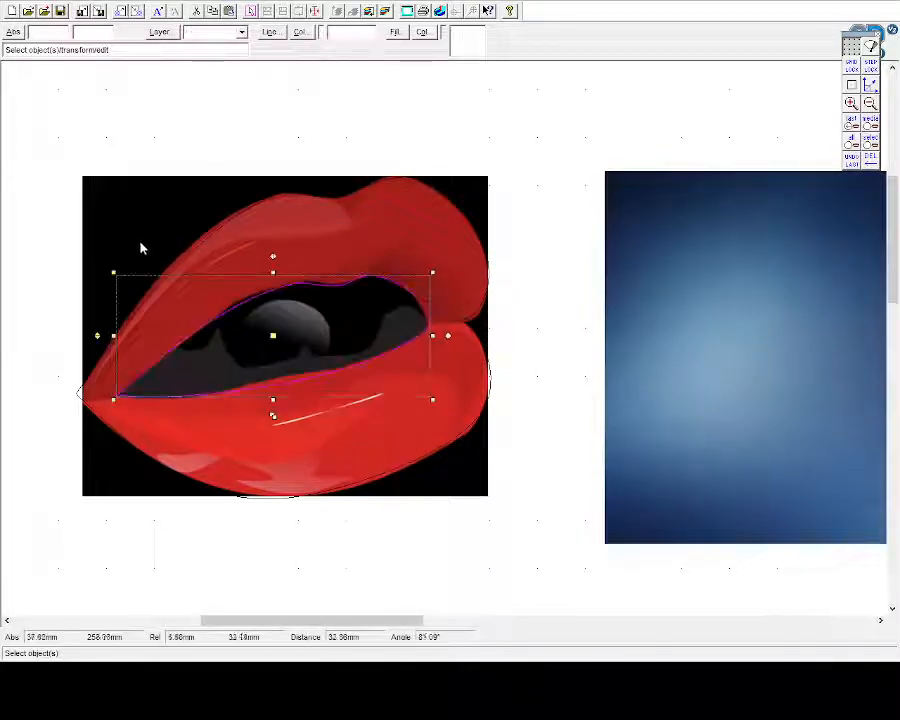
Delete the lips picture from beneath the two traced outlines
click(142, 226)
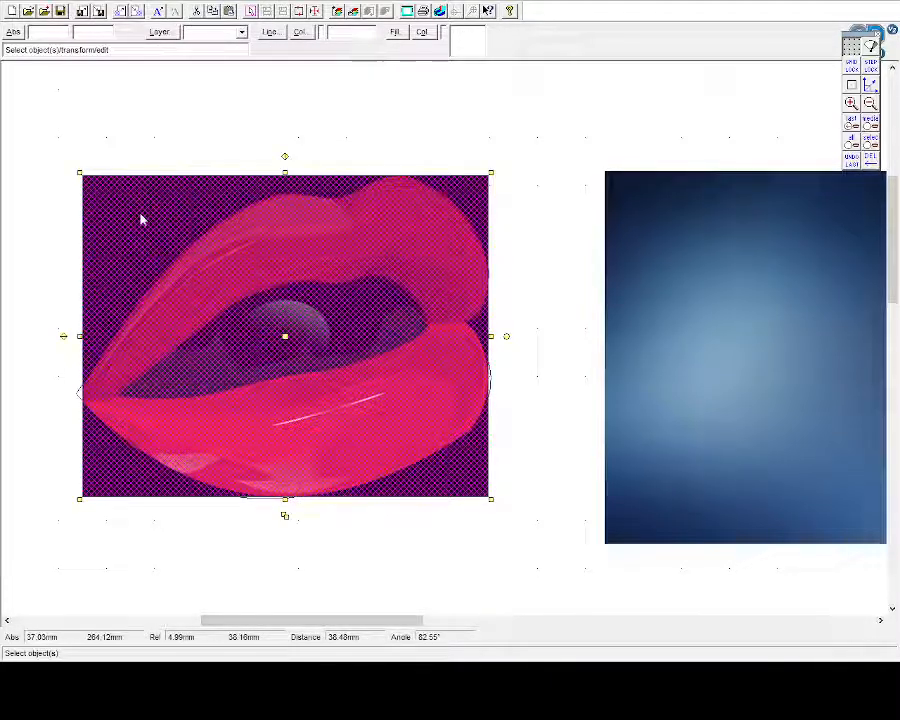
key(Delete)
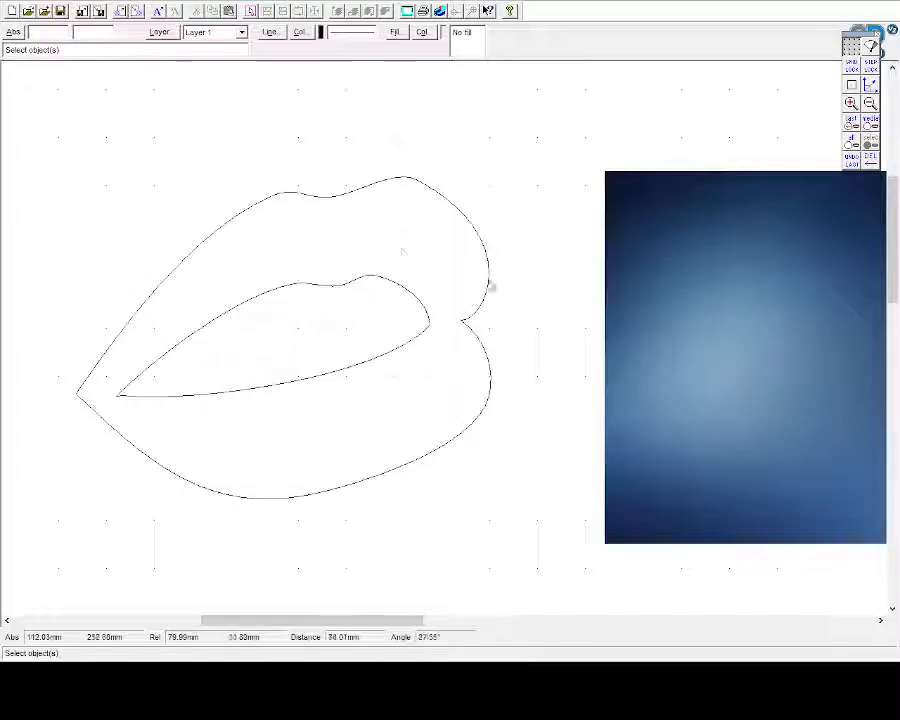
Select both lip outlines and move them together onto the centre of the large square
click(869, 104)
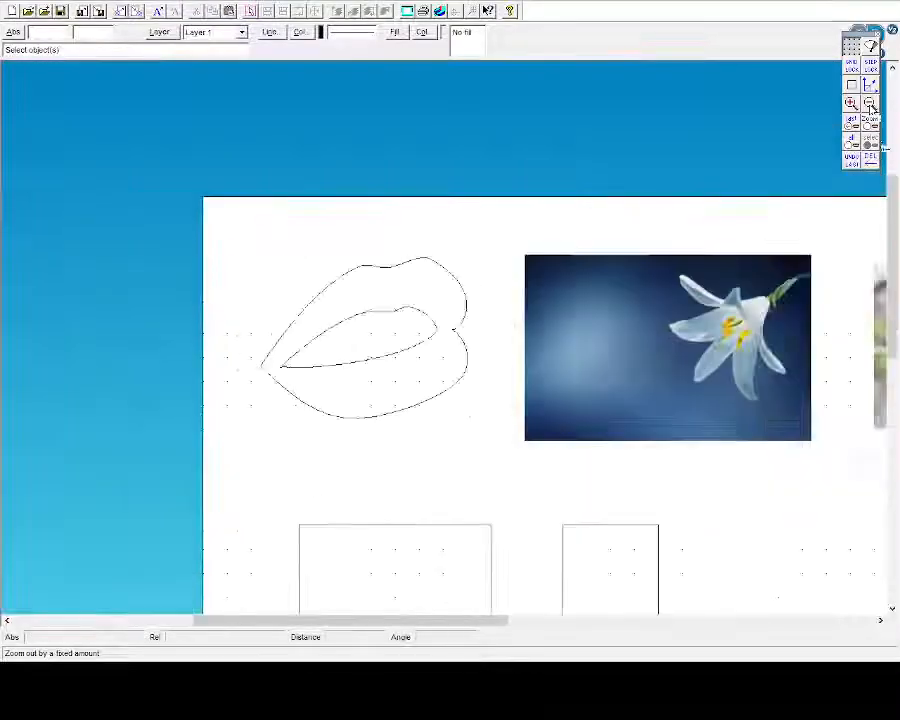
click(869, 104)
click(869, 104)
drag(328, 275, 476, 412)
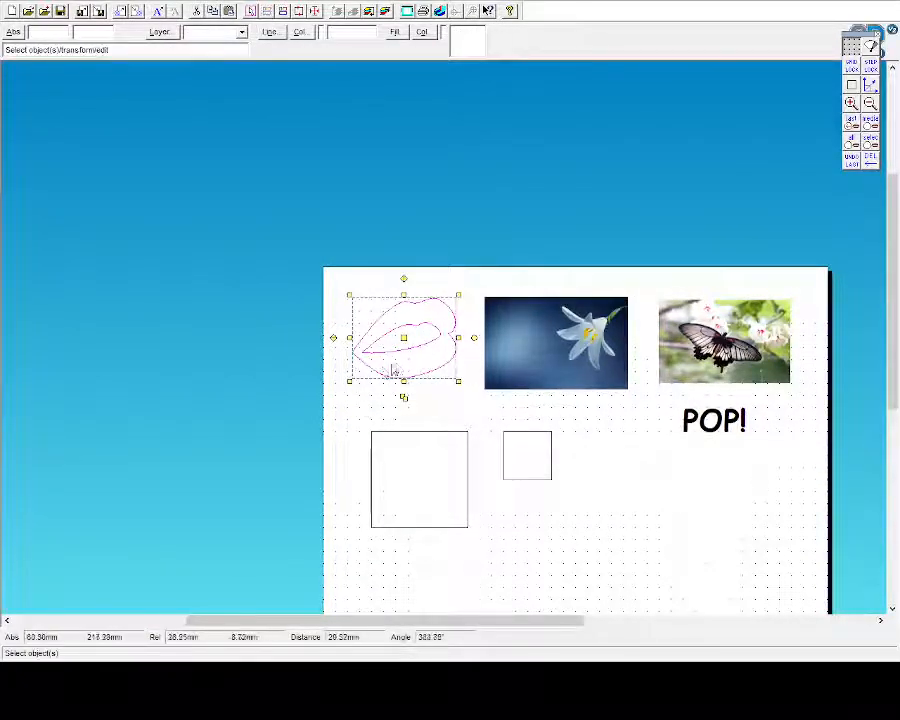
drag(404, 339, 420, 479)
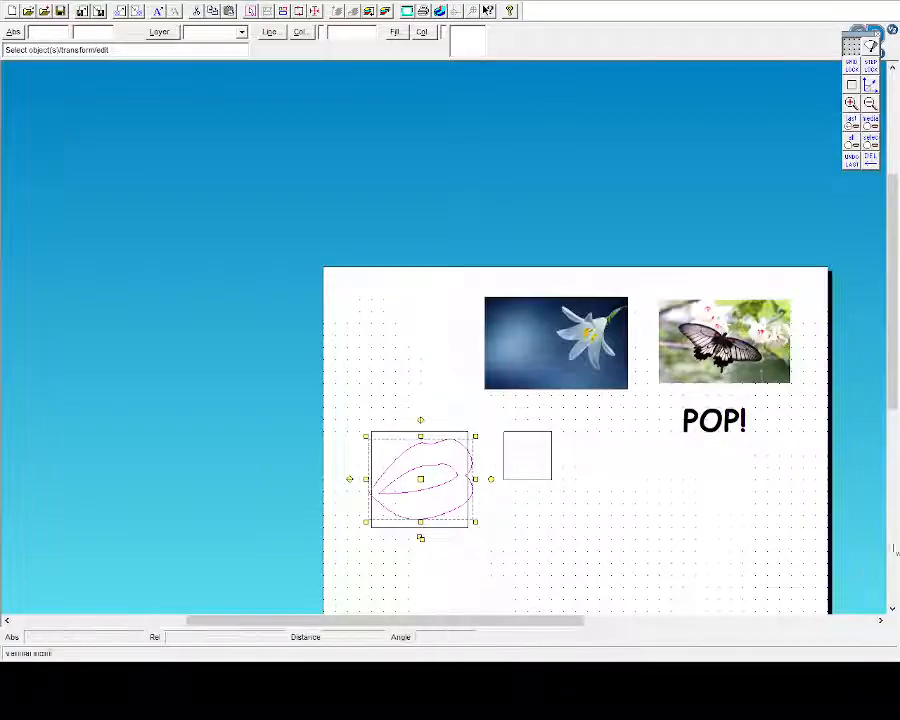
Nudge the selected lip outlines so they sit centred on the large square
click(851, 103)
click(851, 103)
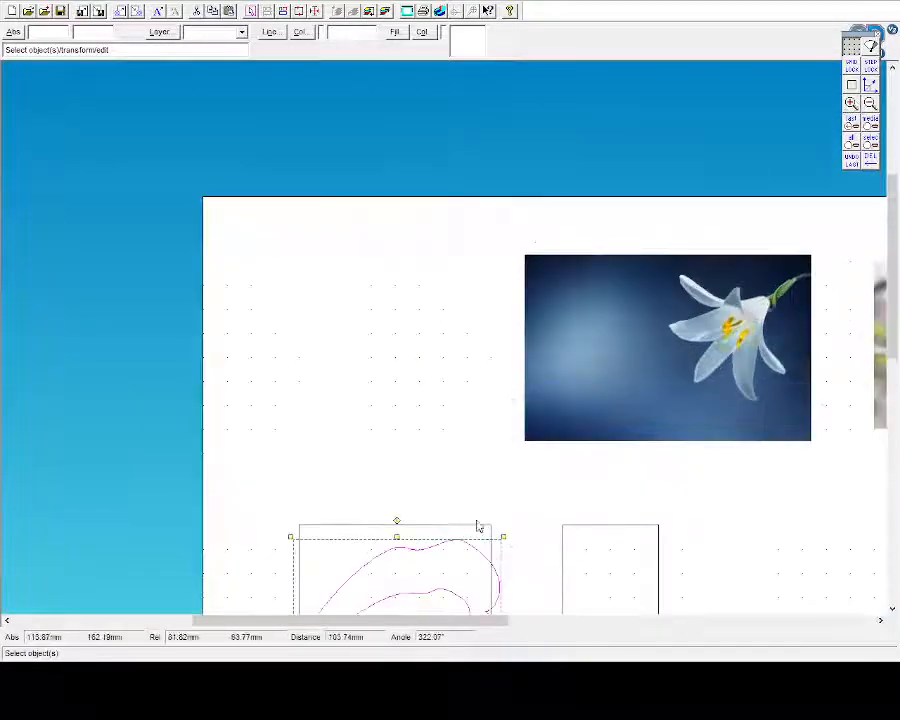
scroll(480, 520, down, 3)
drag(398, 359, 396, 360)
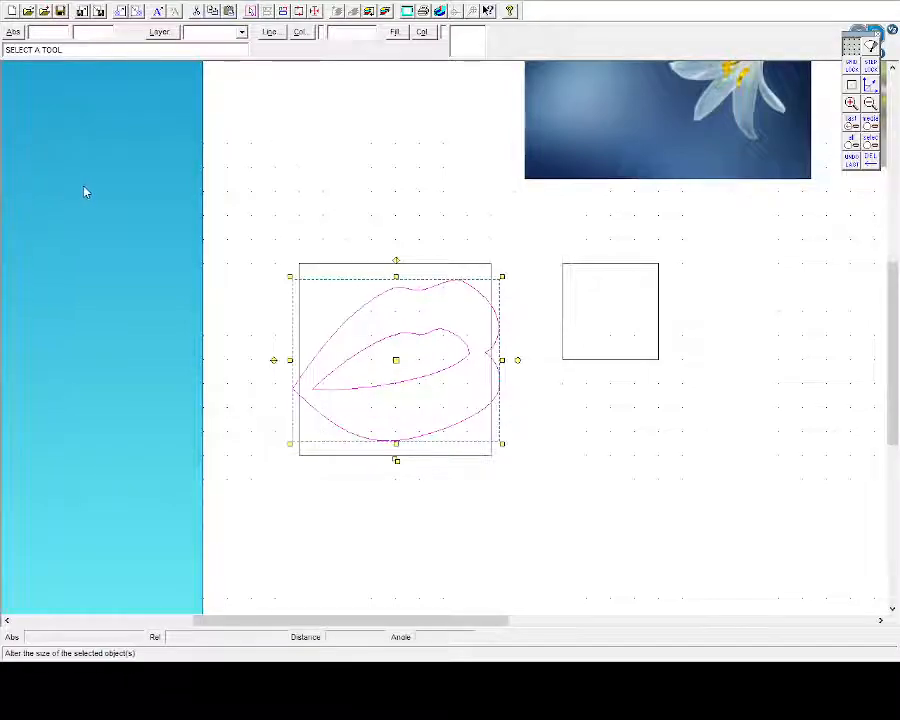
Scale the lip outlines down to about half size and move them onto the centre of the small square
click(322, 276)
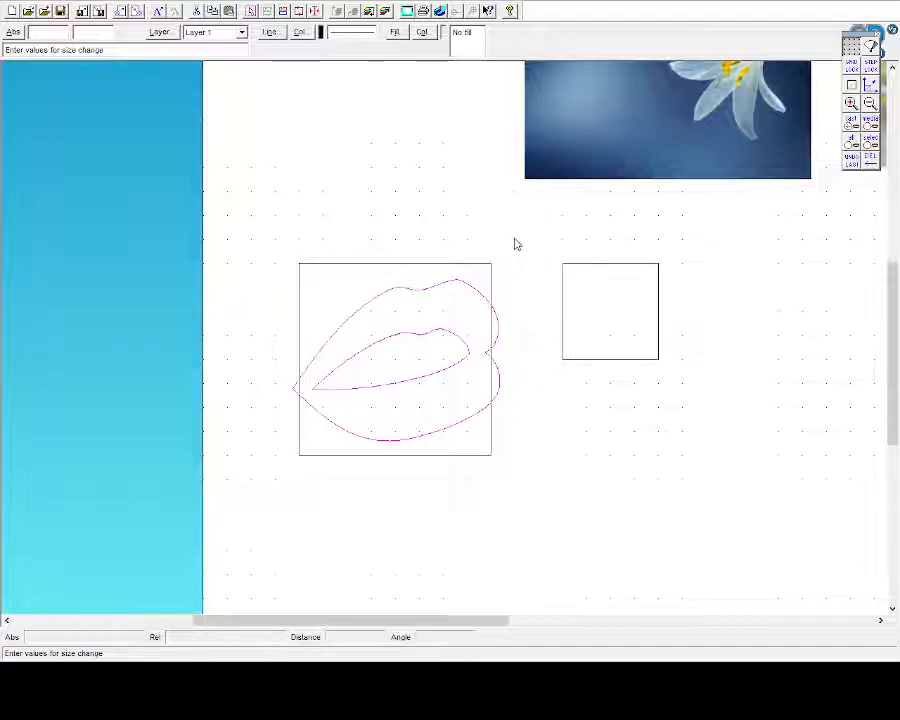
key(Return)
click(451, 368)
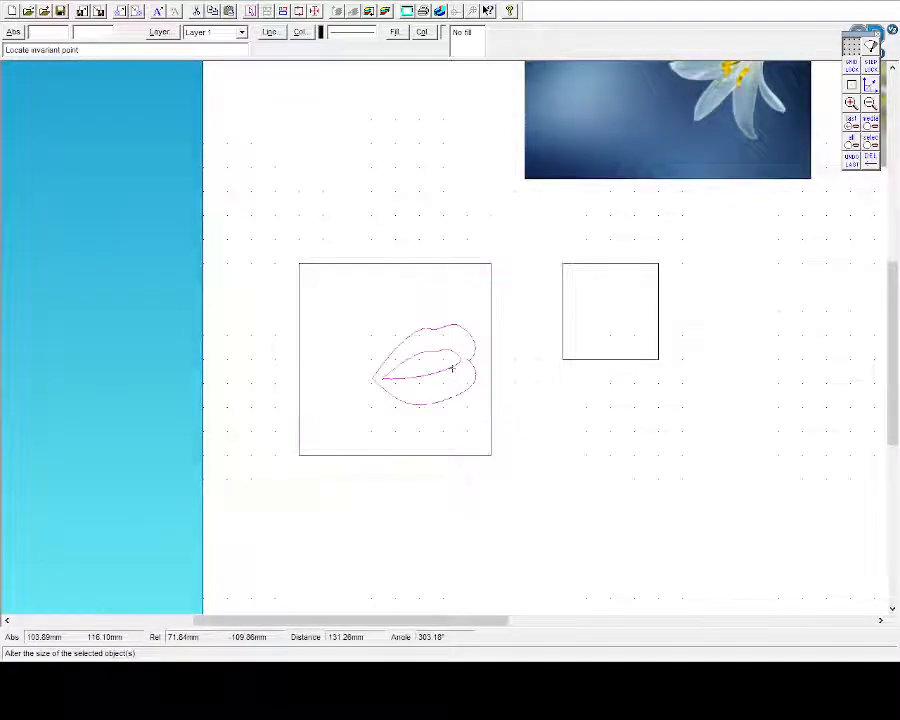
click(13, 80)
drag(424, 366, 608, 312)
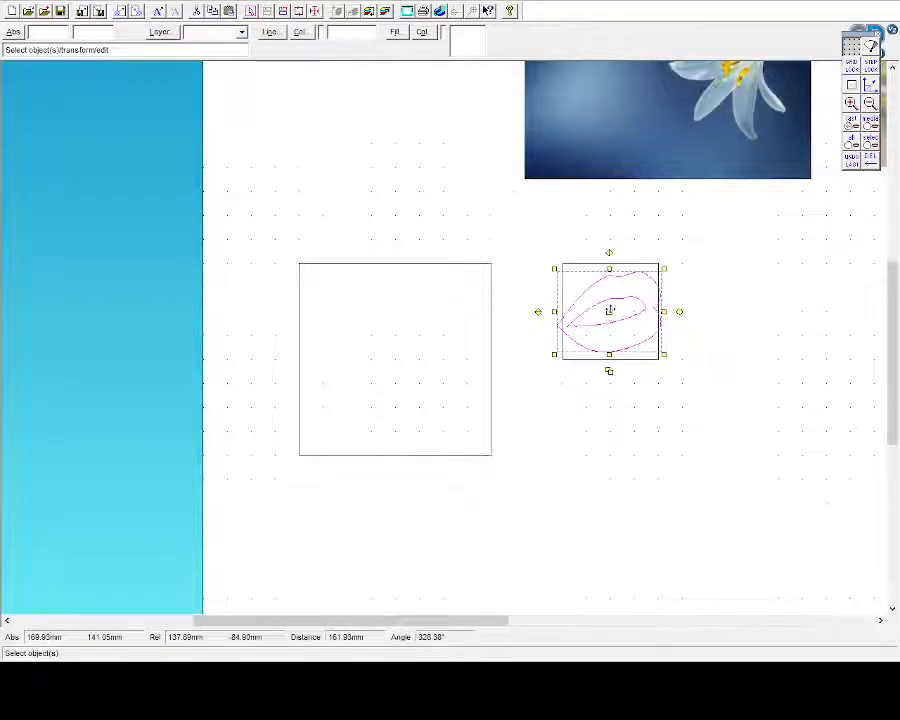
Trace the lily with a closed Bezier curve, placing points at the petal tips and the junctions between petals
drag(483, 621, 598, 628)
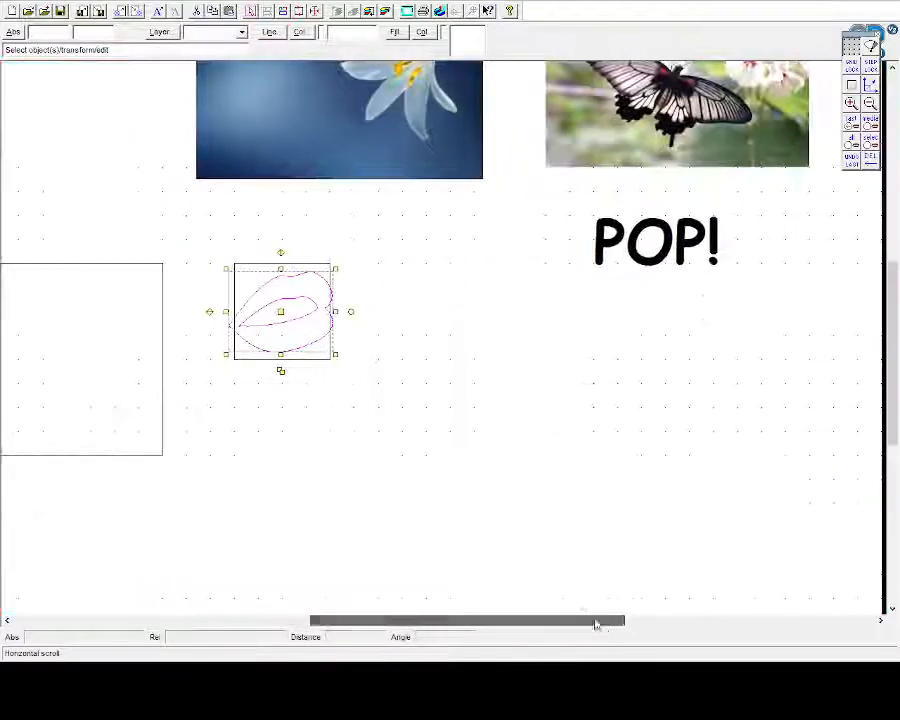
scroll(556, 556, up, 3)
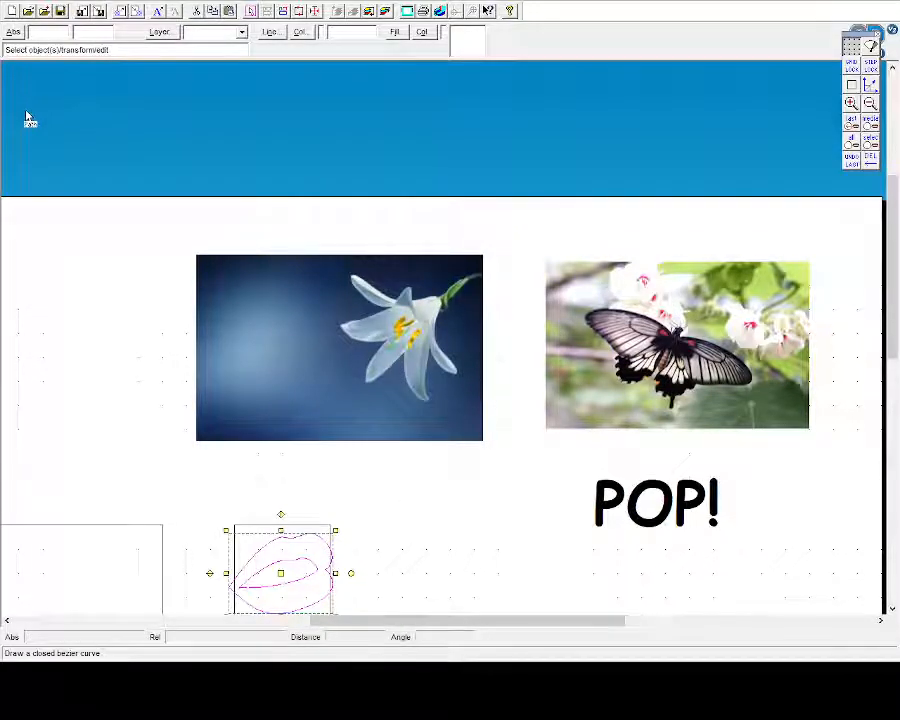
click(851, 103)
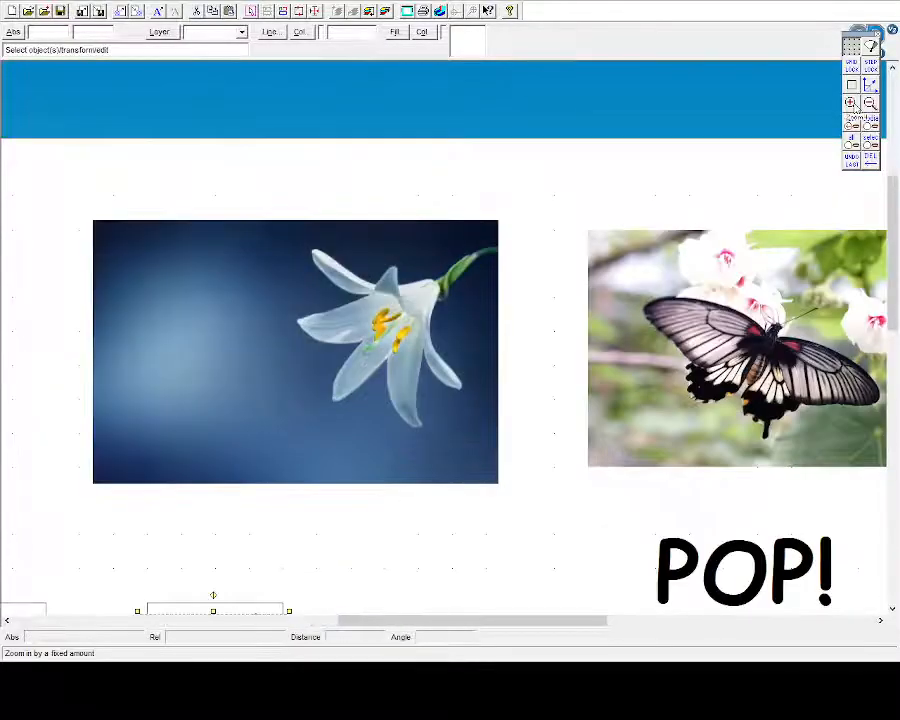
click(851, 103)
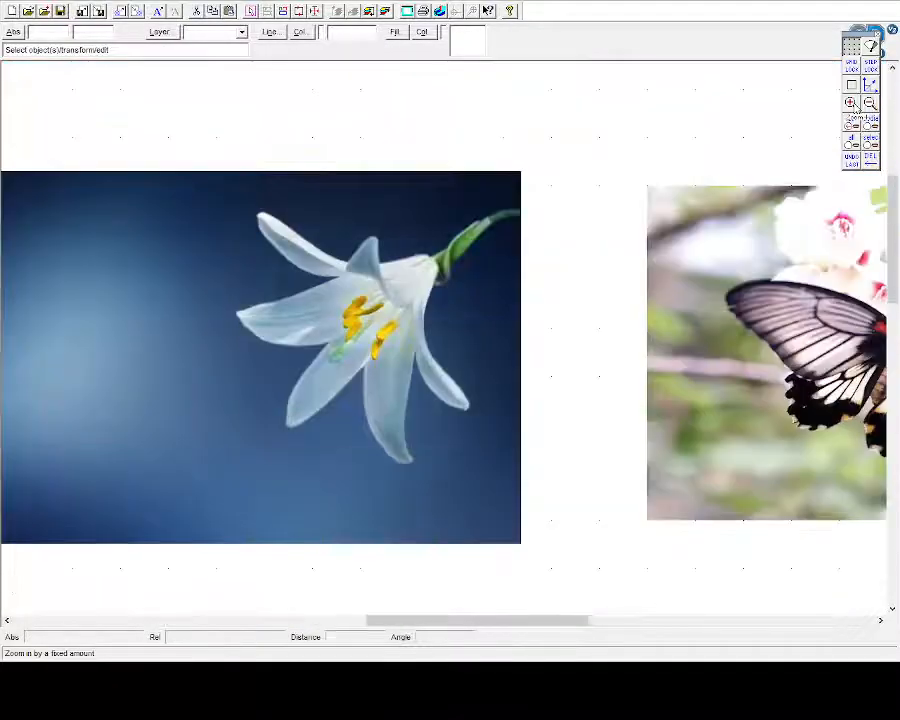
click(28, 125)
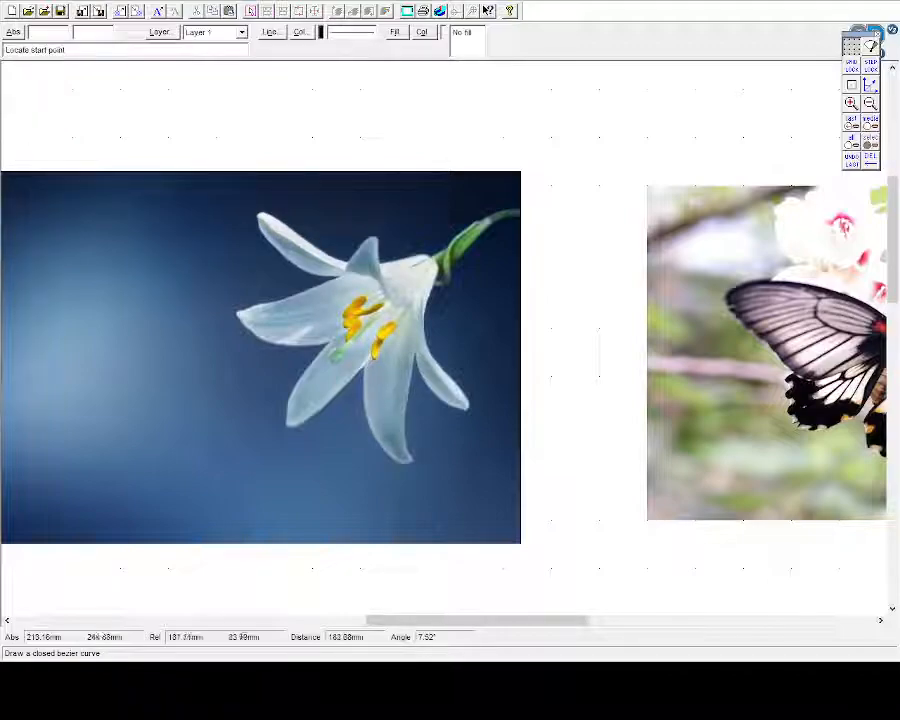
click(257, 212)
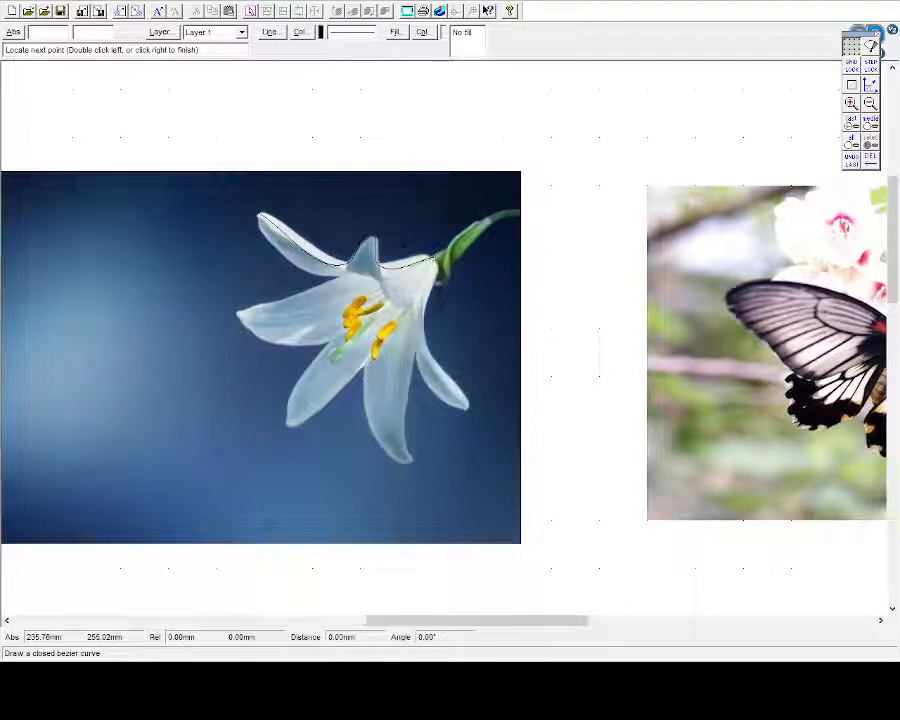
click(470, 407)
click(413, 462)
click(364, 367)
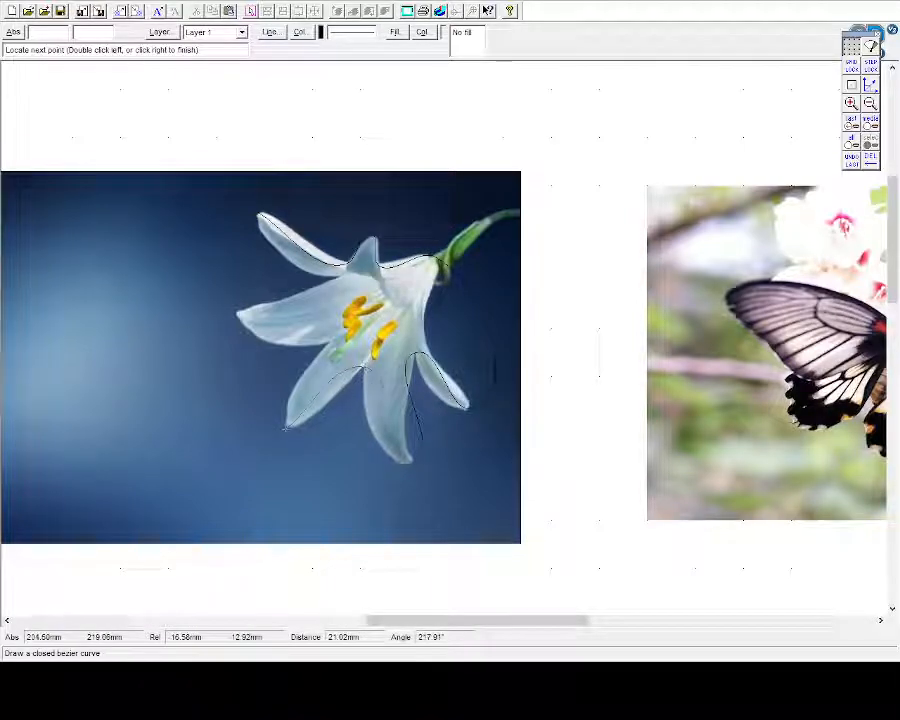
click(329, 343)
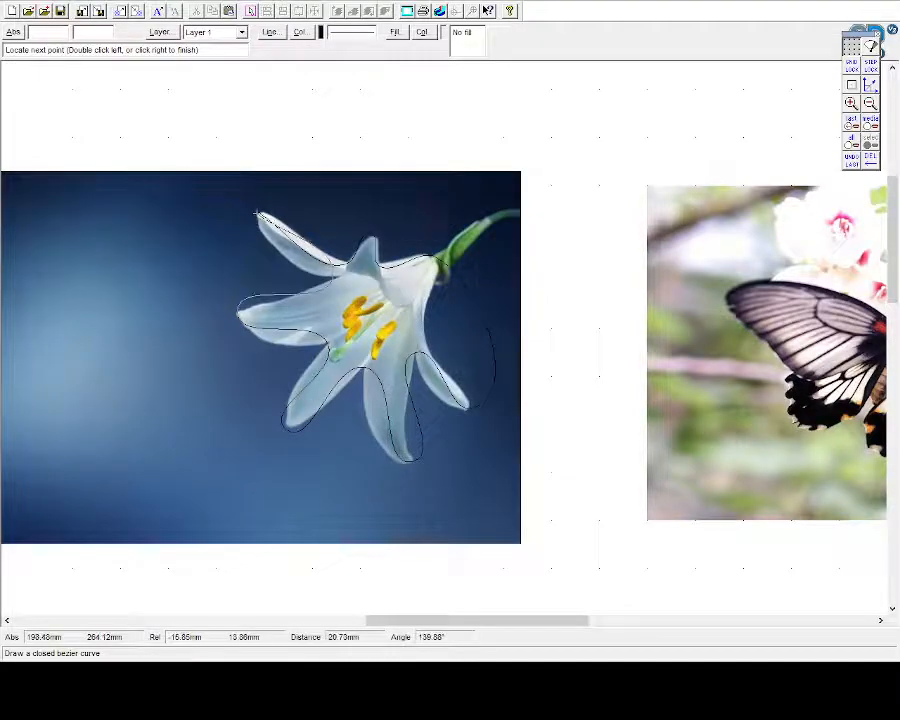
double_click(257, 213)
Select the lily outline and give it a much thicker line width
click(13, 76)
click(318, 290)
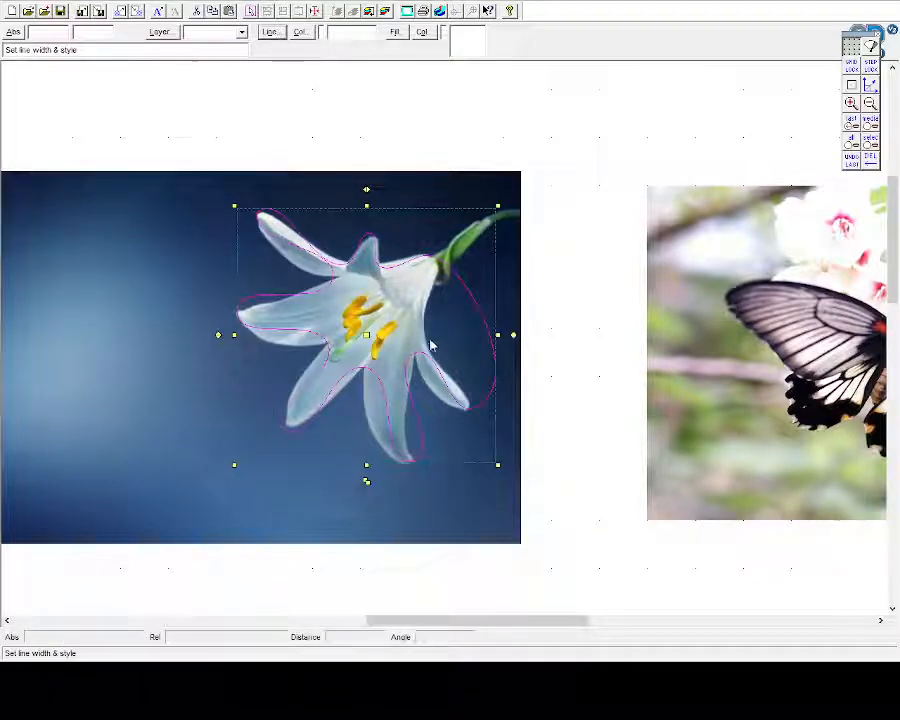
click(393, 375)
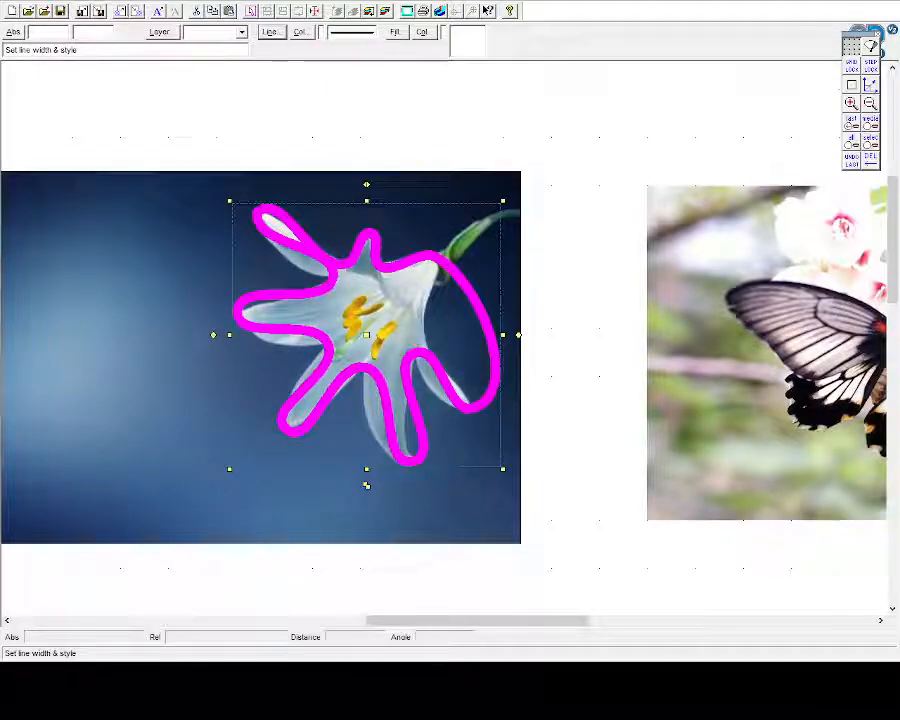
Edit the lily outline's handles so it follows the flower's right edge and the narrow lower-right petal
click(863, 608)
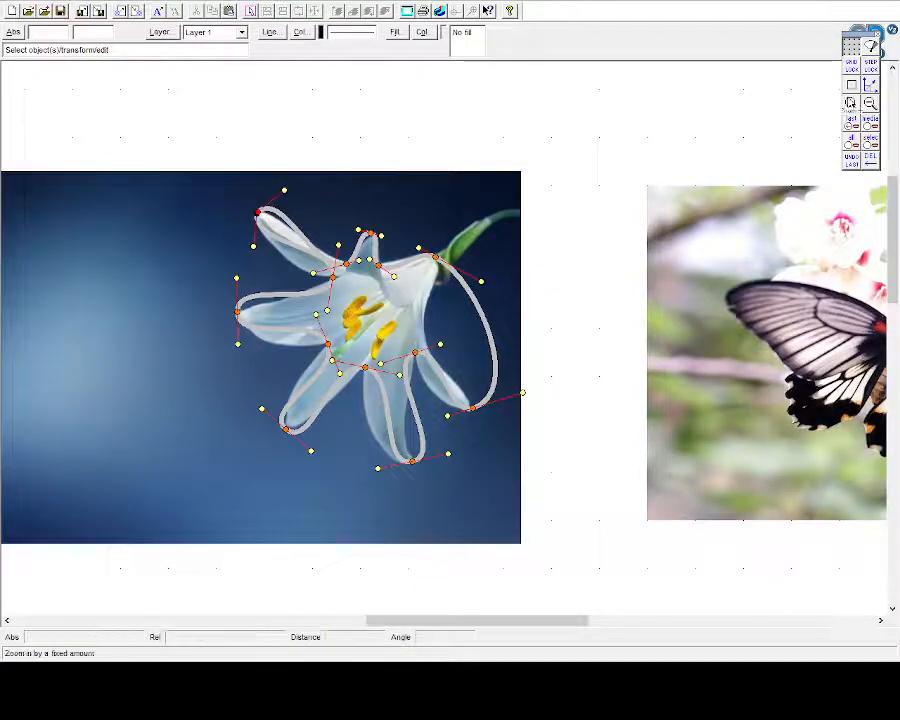
click(850, 103)
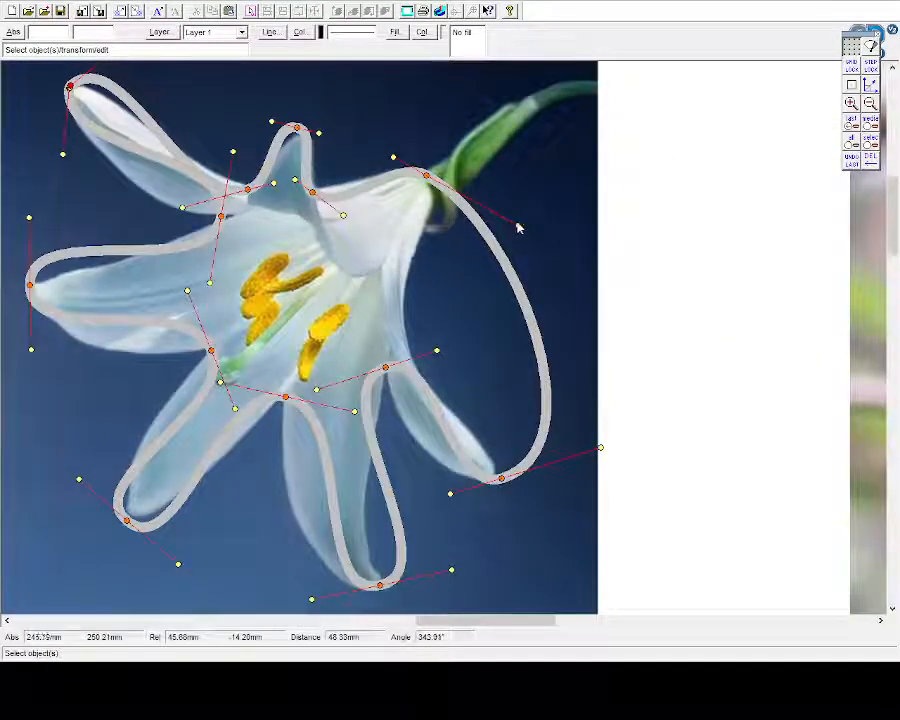
drag(517, 227, 385, 312)
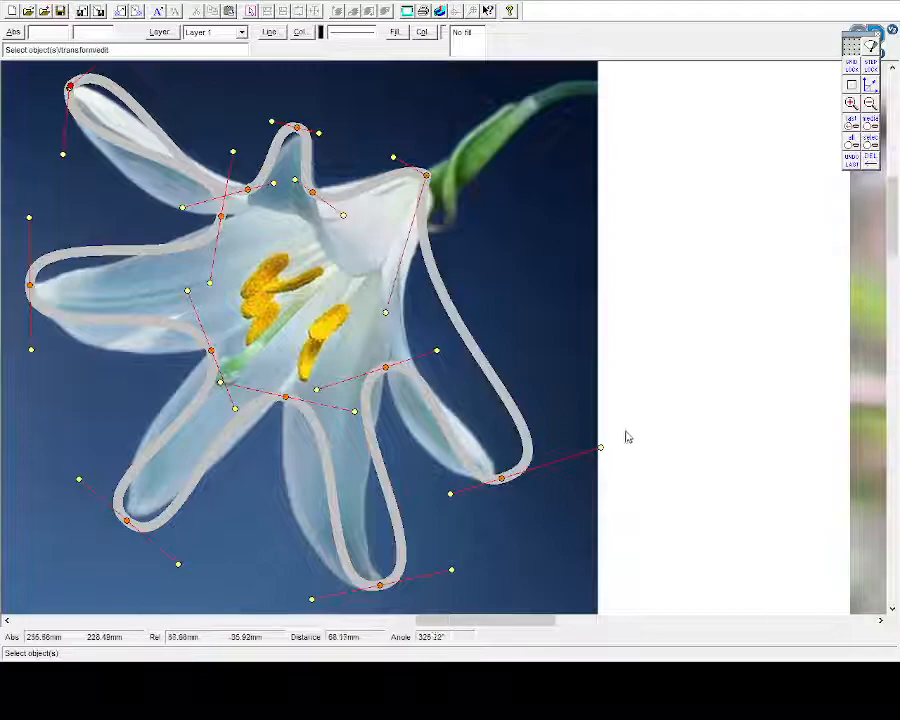
drag(600, 447, 380, 312)
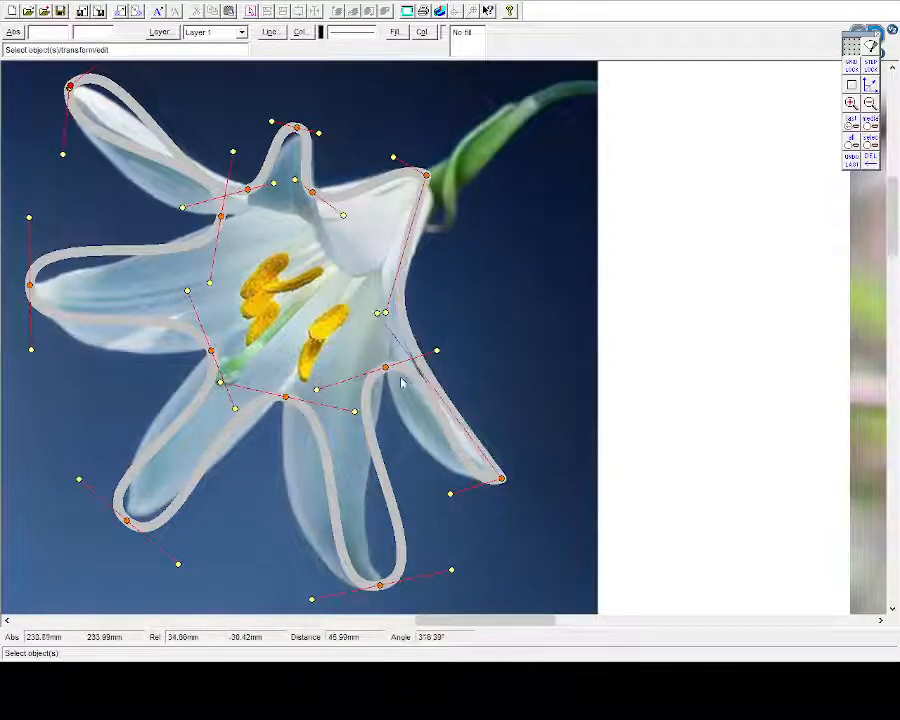
drag(385, 368, 358, 416)
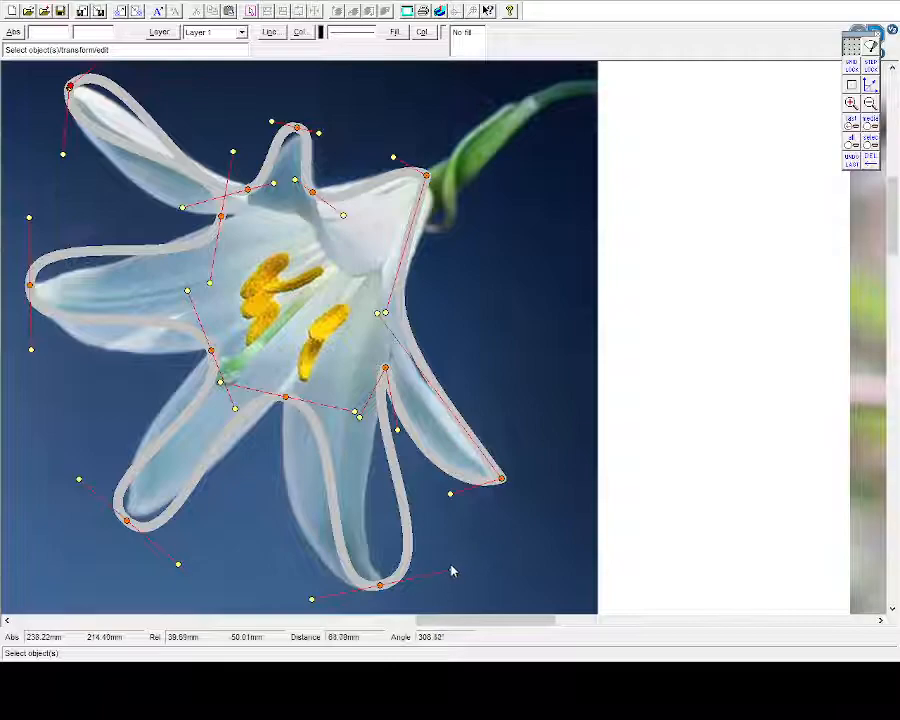
Reshape the lily outline's handles so the curve follows the bottom petal and the lower-left petal
drag(452, 571, 355, 501)
drag(311, 599, 267, 583)
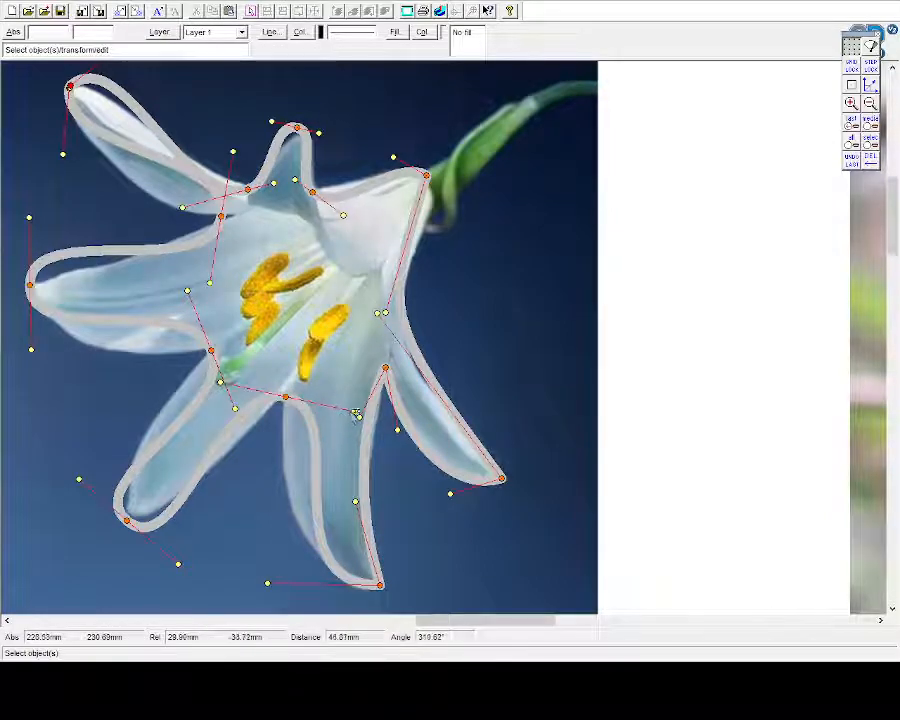
drag(356, 413, 288, 455)
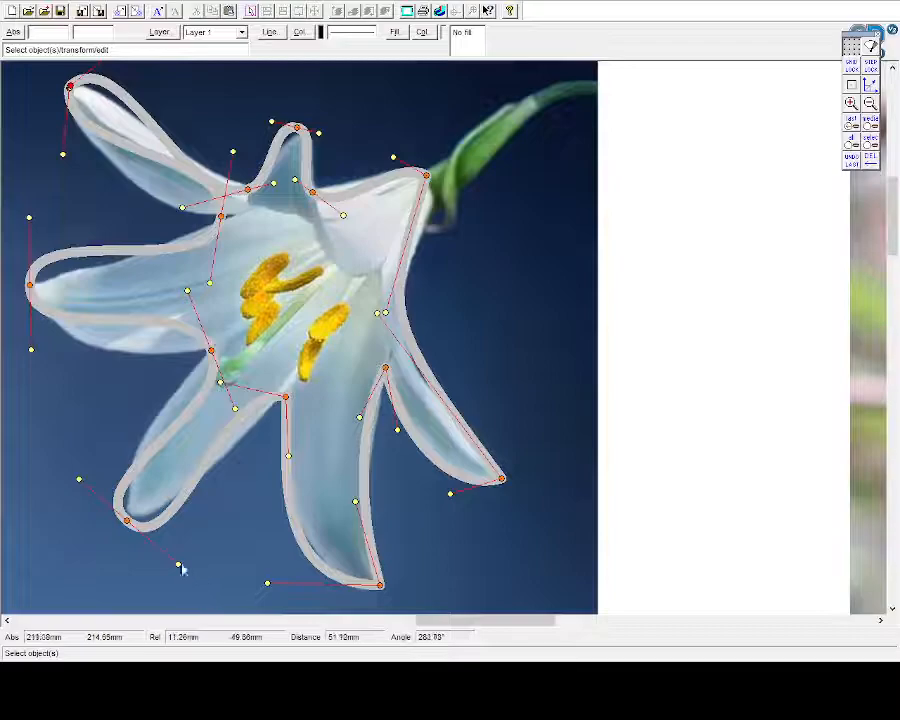
drag(178, 566, 194, 525)
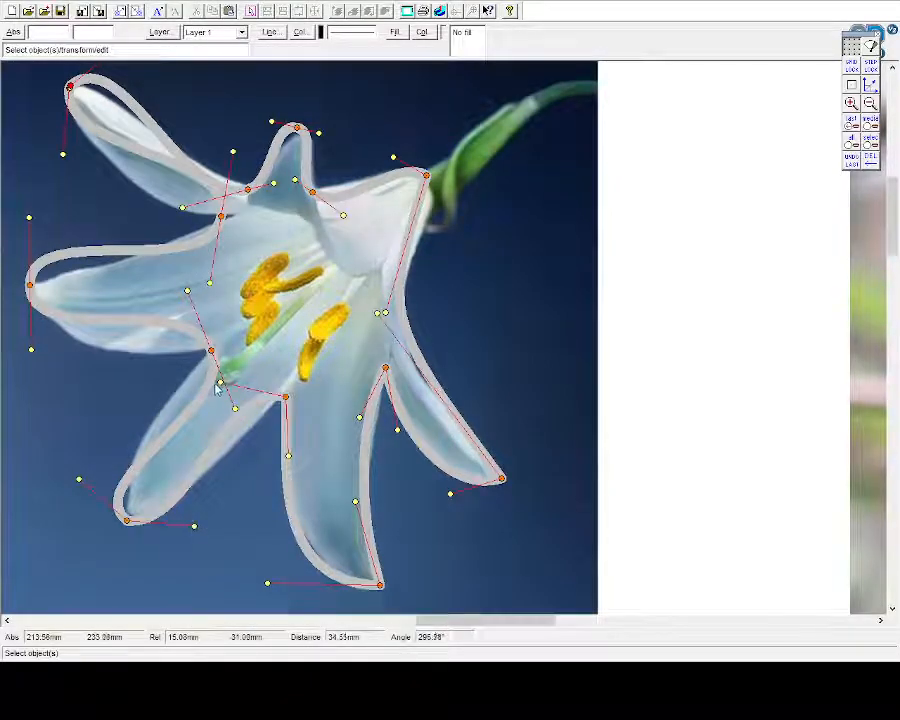
drag(222, 380, 229, 437)
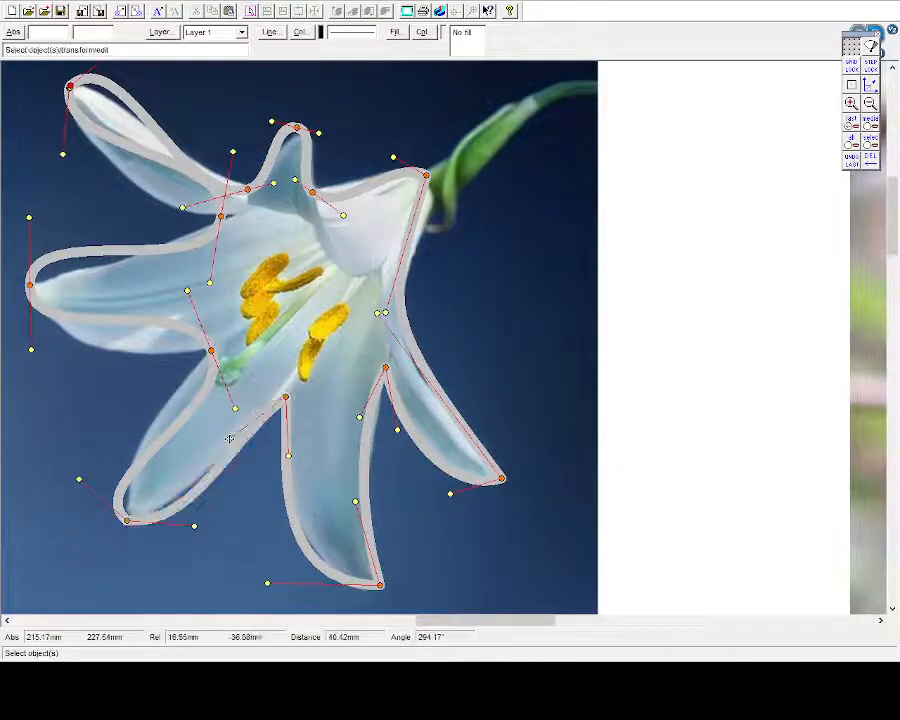
drag(77, 479, 95, 463)
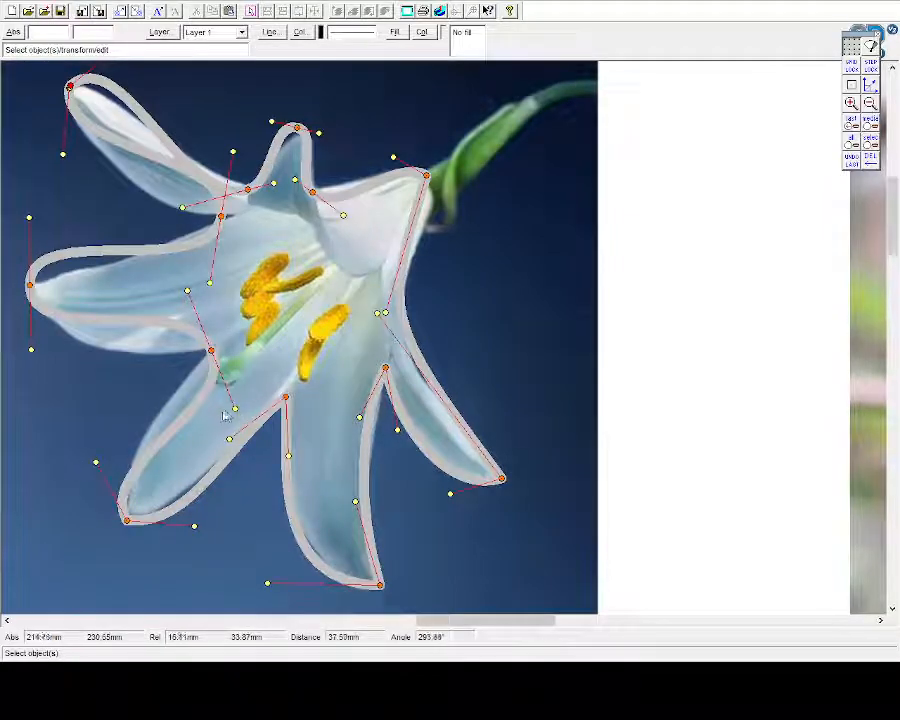
drag(234, 408, 177, 403)
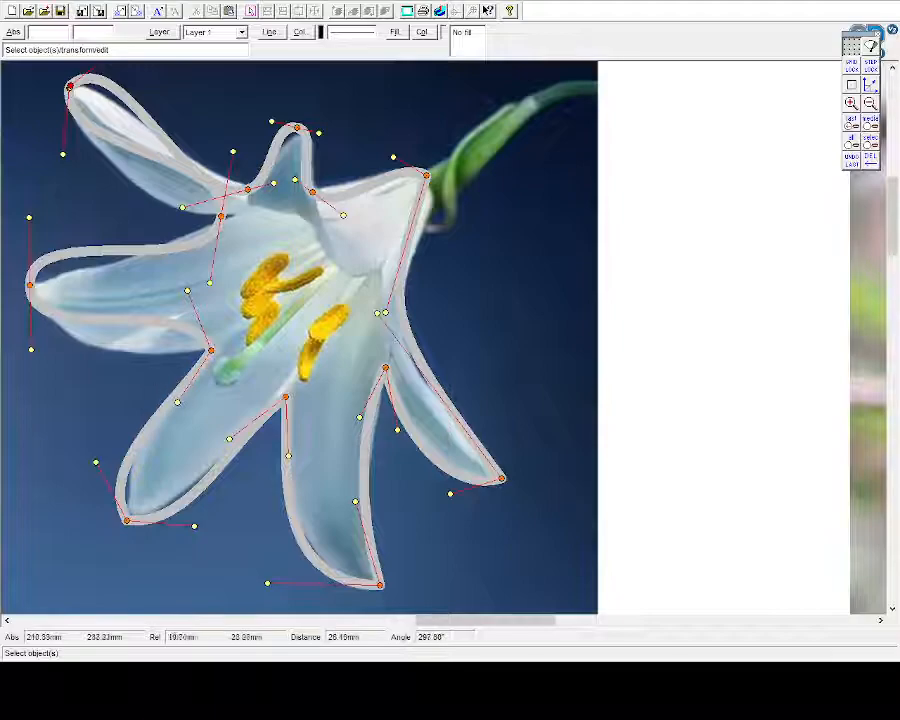
Adjust the lily outline's handles along the lower and upper edges of the left petal to match its shape
drag(187, 291, 123, 356)
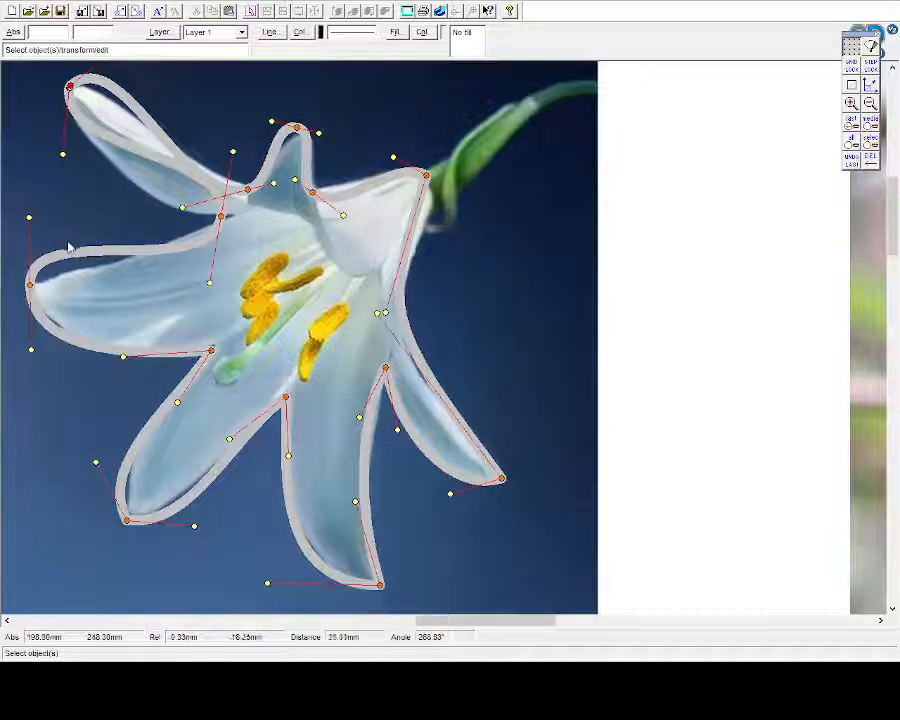
drag(478, 617, 396, 617)
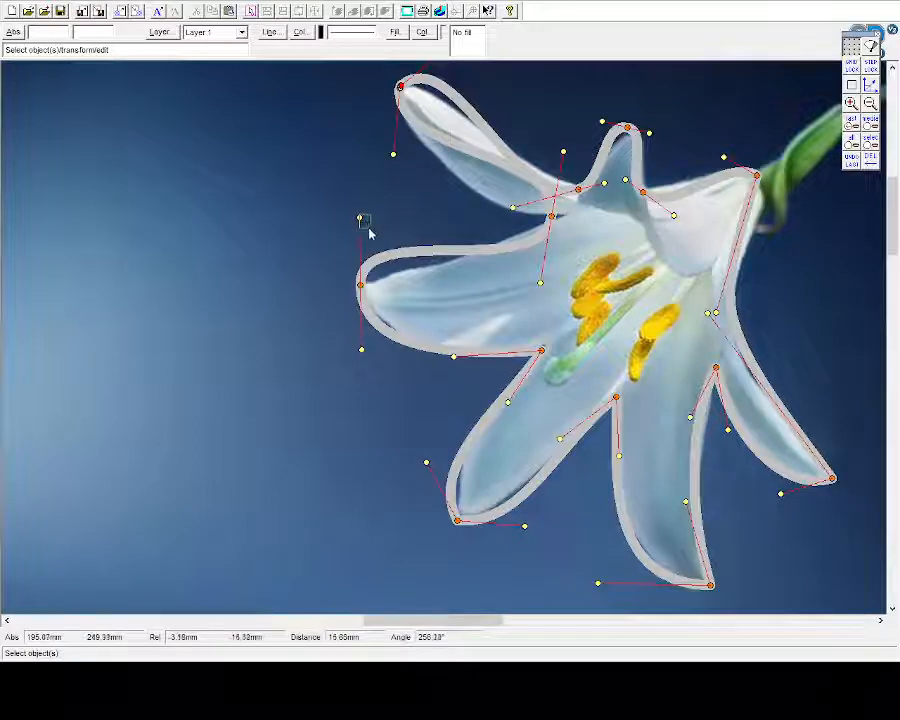
click(361, 220)
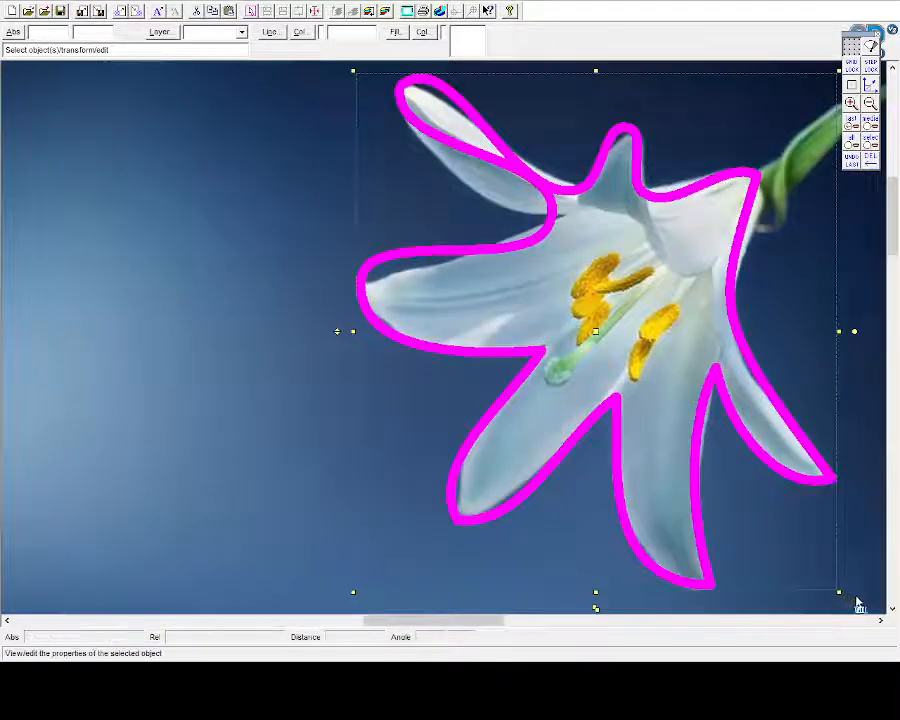
click(741, 524)
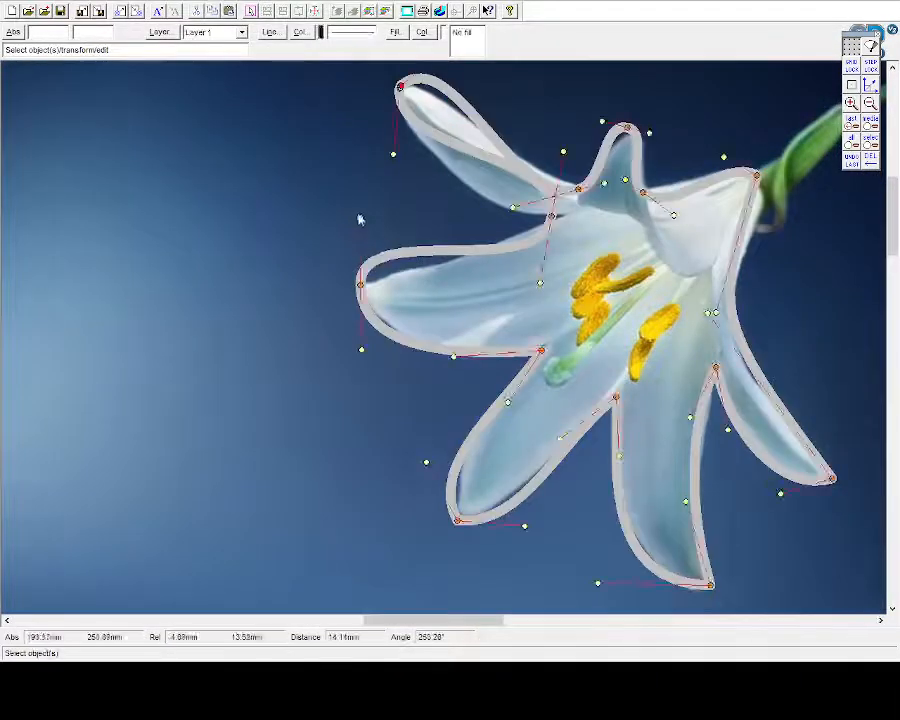
drag(361, 217, 388, 249)
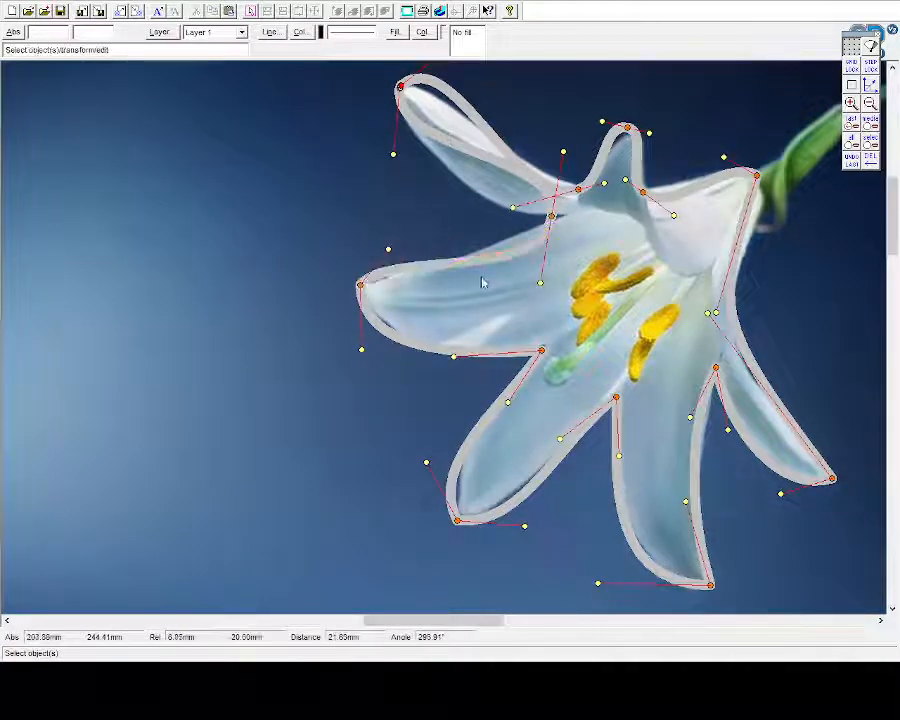
drag(539, 287, 491, 259)
Adjust the lily outline's nodes and handles so the curve follows both edges of the upper-left petal
click(565, 153)
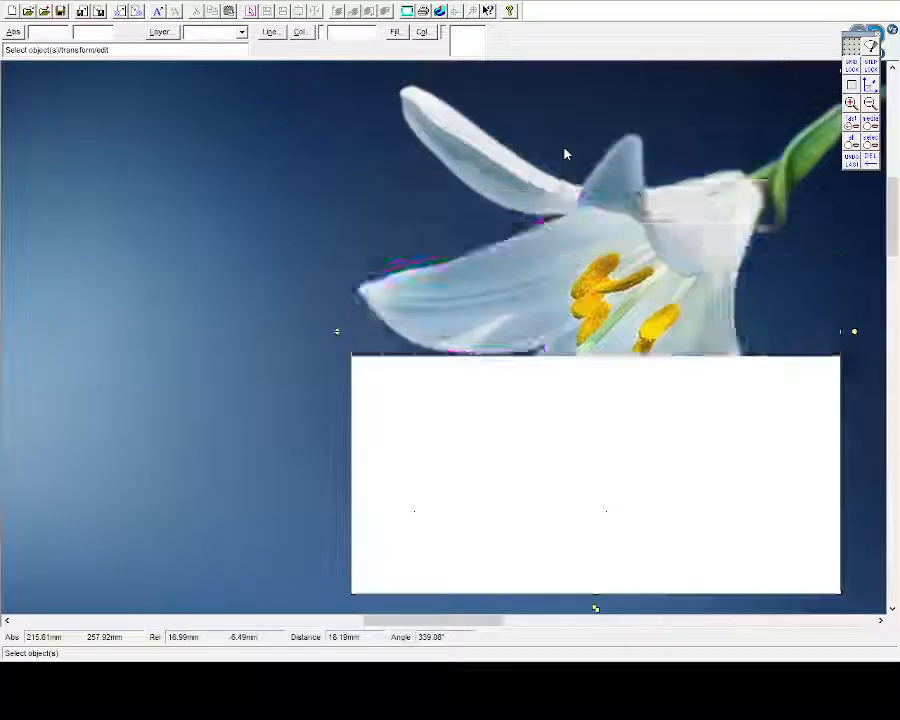
click(567, 147)
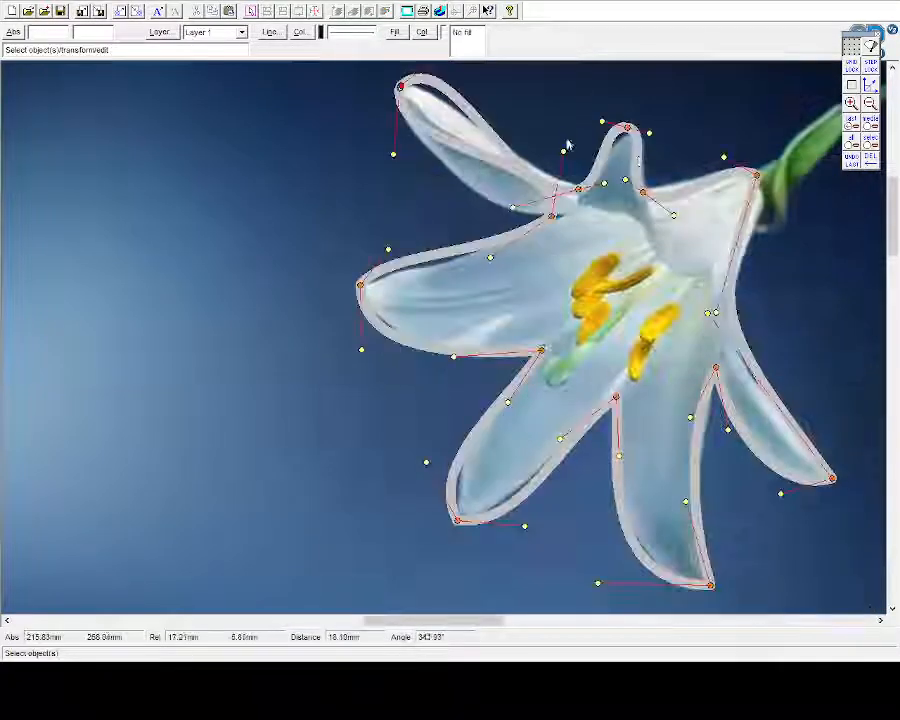
drag(550, 215, 443, 190)
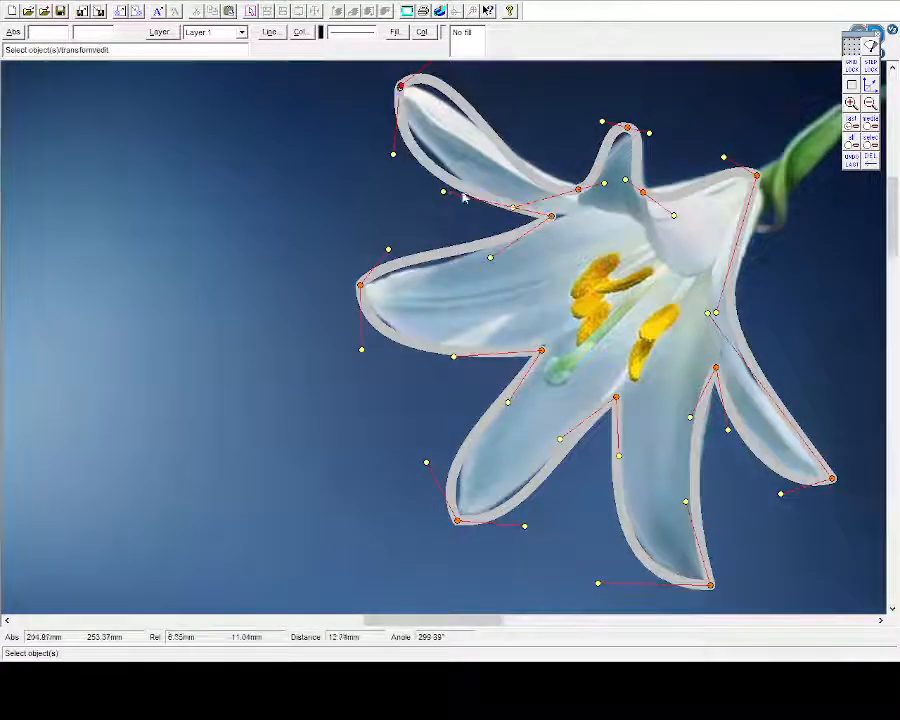
drag(580, 190, 454, 43)
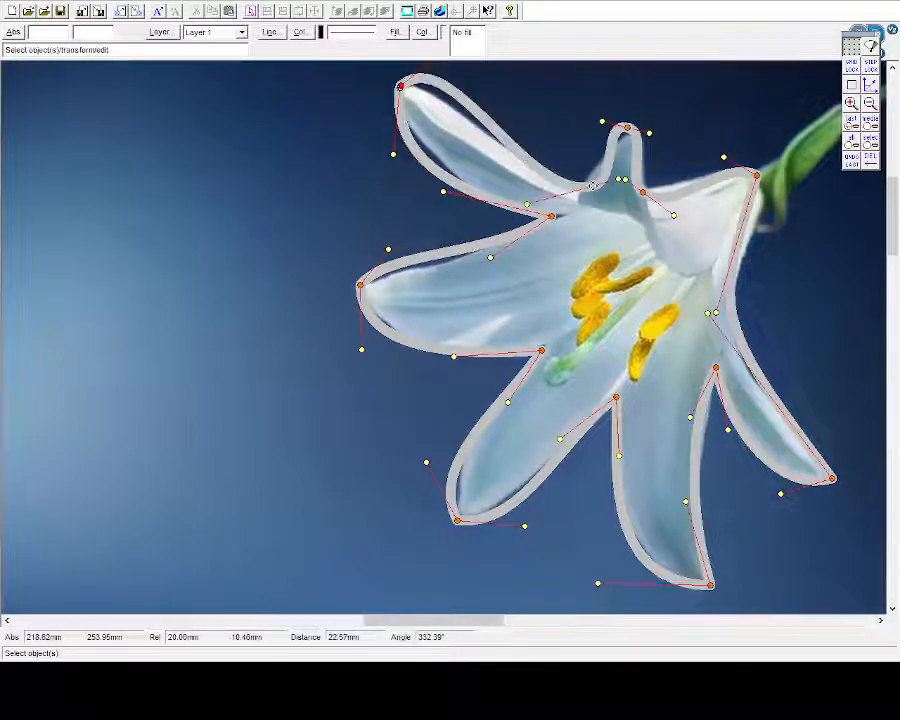
scroll(524, 122, up, 3)
drag(454, 173, 458, 208)
drag(618, 310, 579, 318)
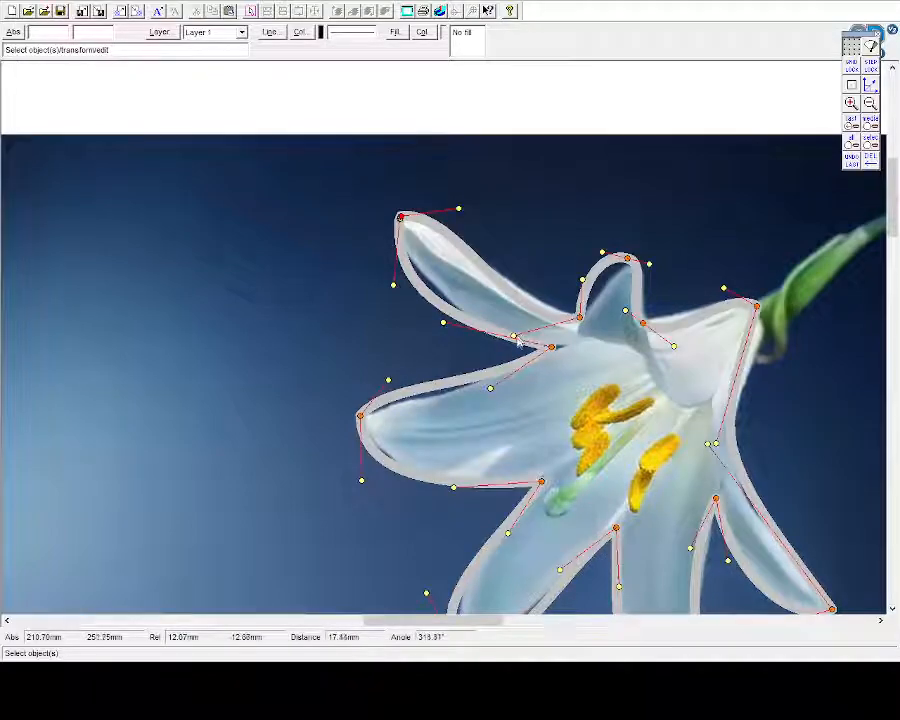
drag(514, 337, 515, 310)
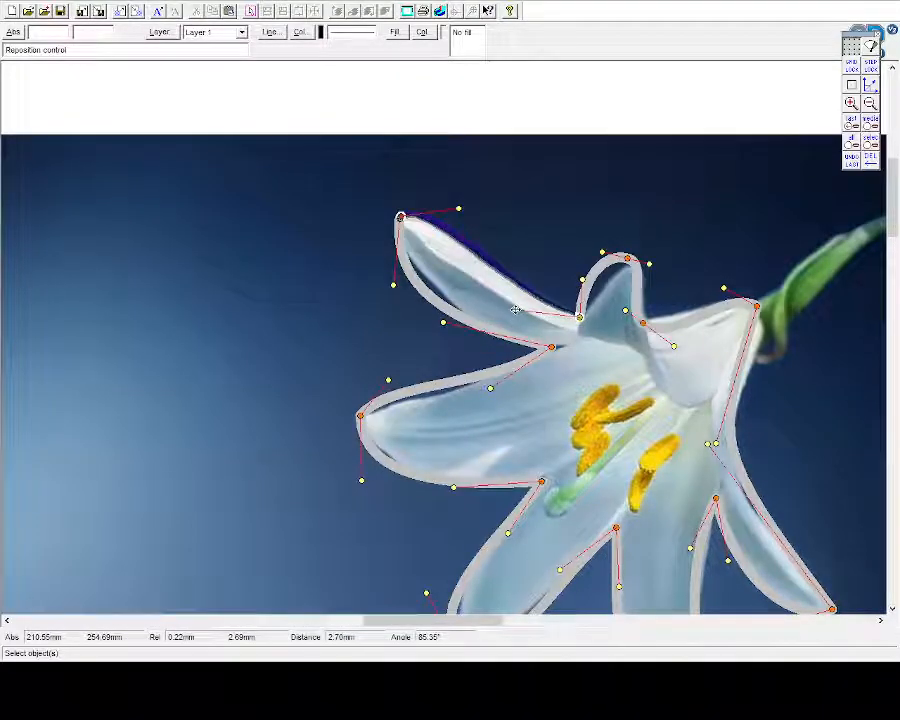
drag(393, 285, 420, 285)
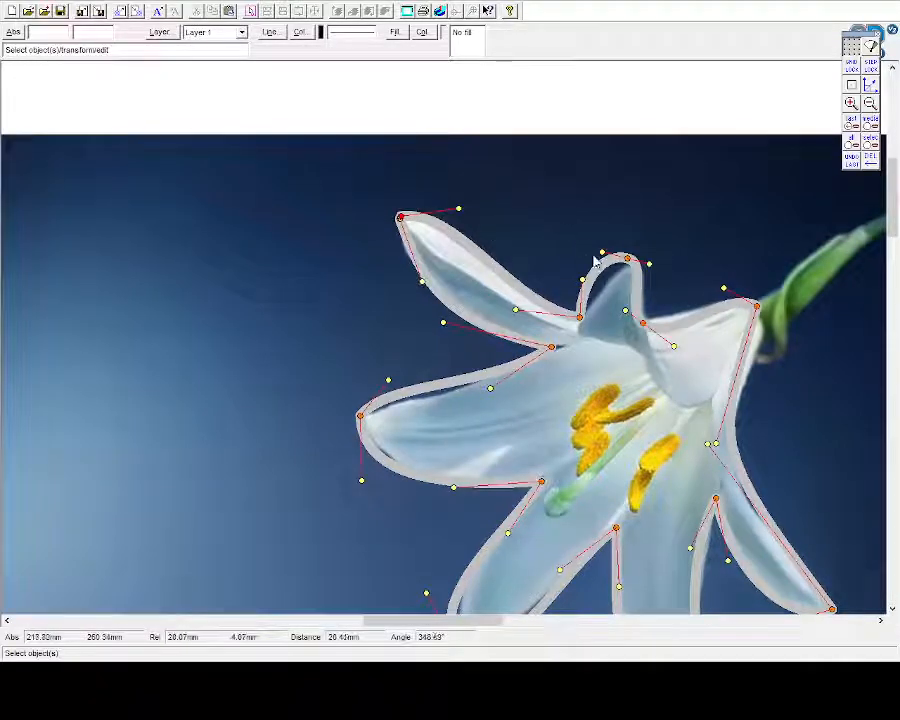
Reshape the lily outline around the small top petal and the flower's upper-right shoulder, and finish editing it
drag(600, 251, 618, 270)
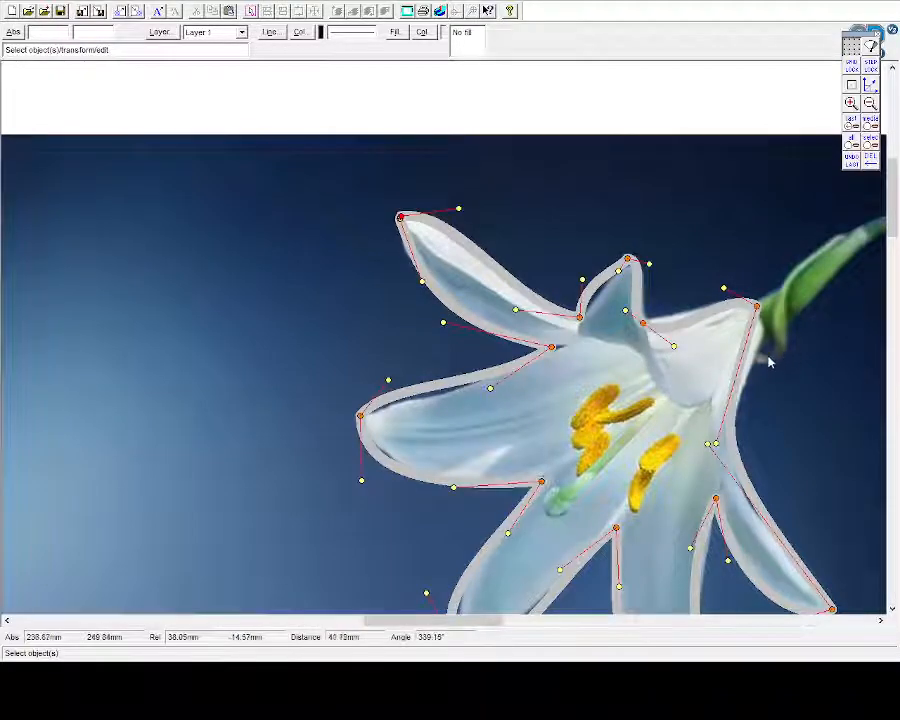
drag(716, 442, 742, 444)
drag(759, 307, 762, 316)
drag(675, 345, 734, 279)
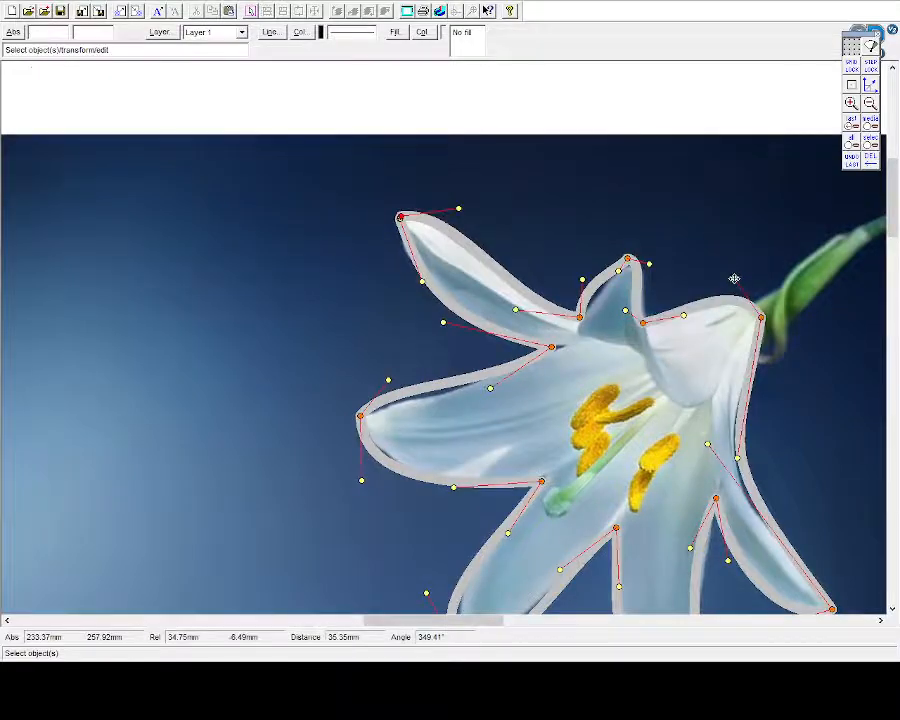
scroll(815, 346, down, 2)
scroll(809, 338, up, 1)
click(811, 341)
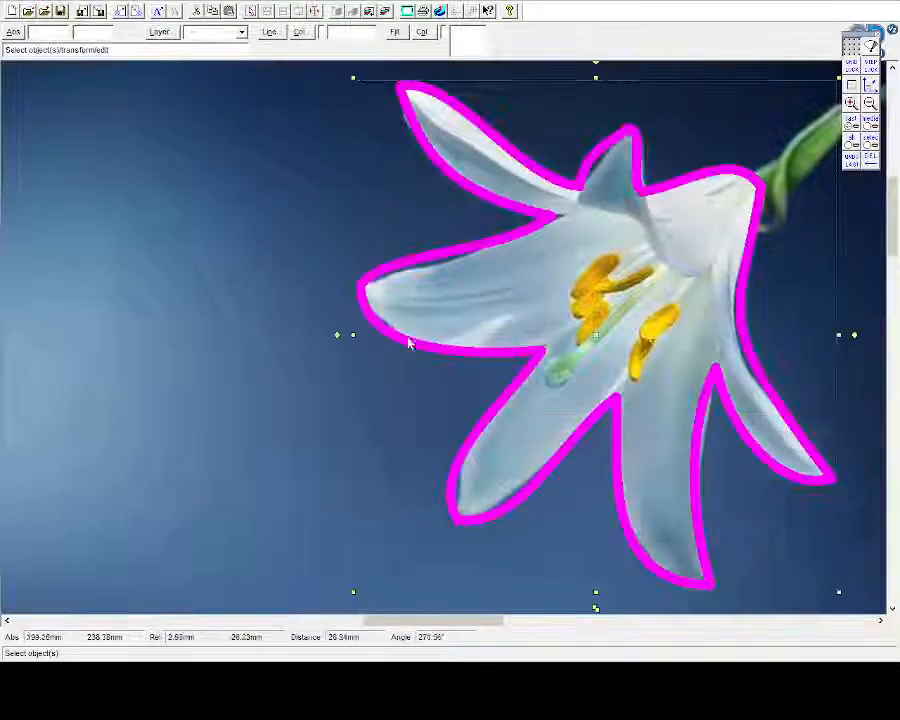
Select the finished lily outline and set it back to a thin line width
click(869, 104)
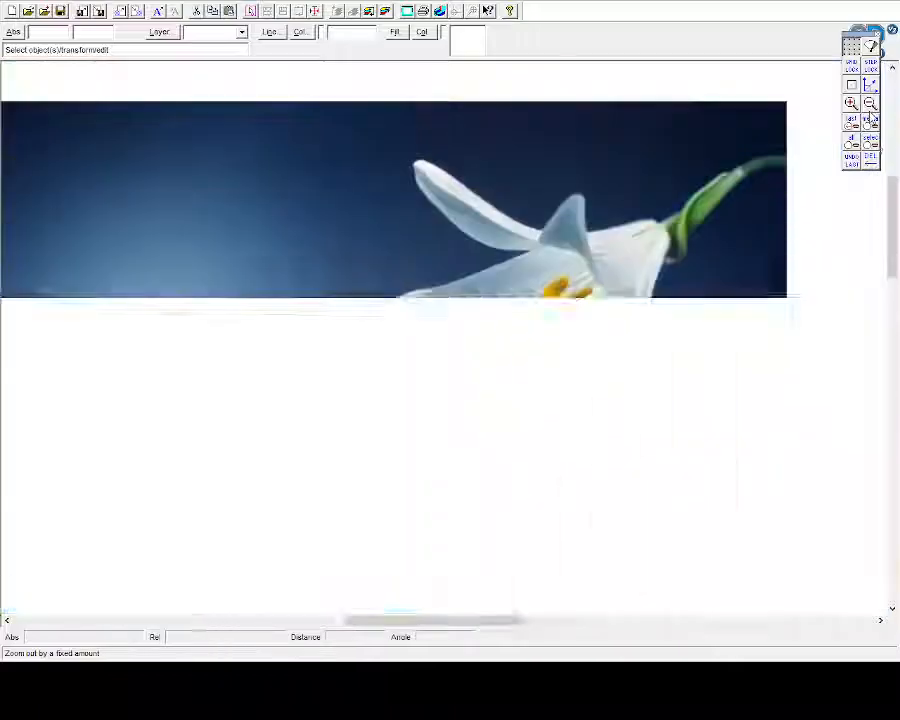
click(870, 109)
click(870, 109)
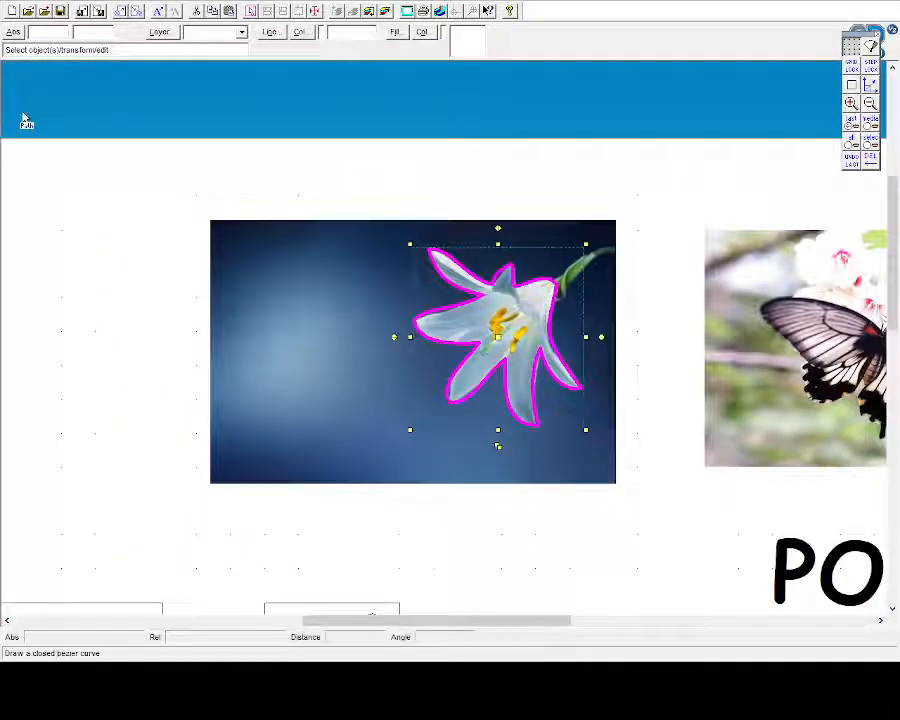
click(30, 127)
click(24, 114)
click(412, 428)
click(542, 347)
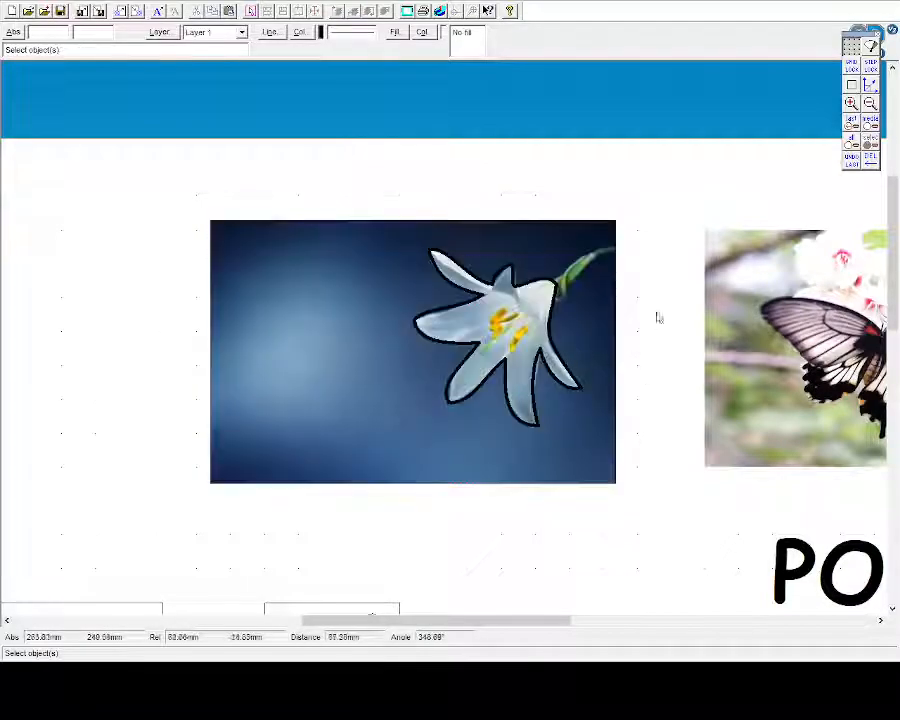
scroll(463, 228, down, 3)
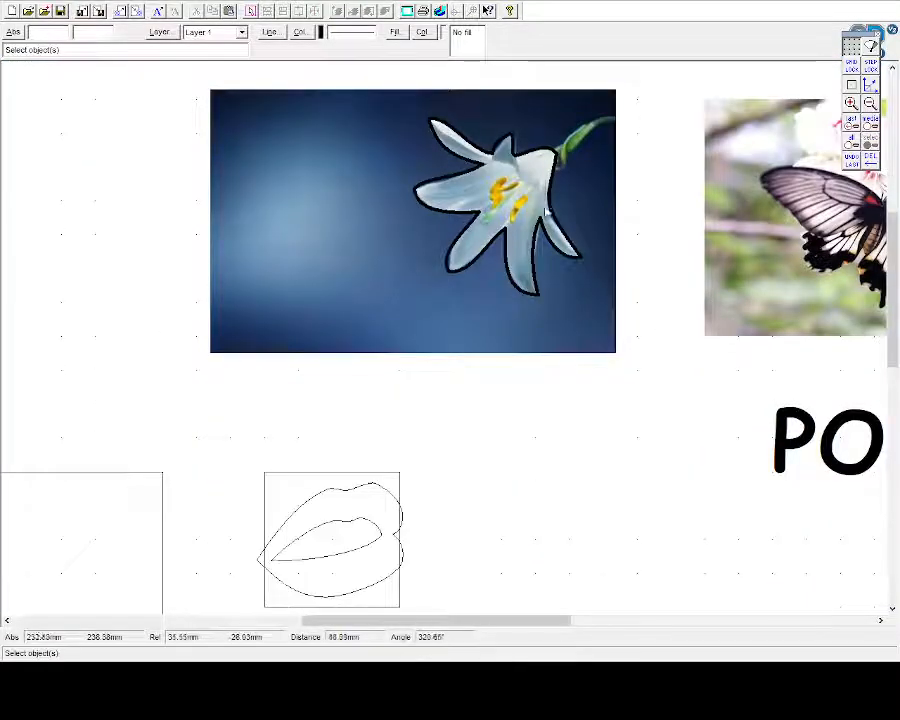
click(390, 148)
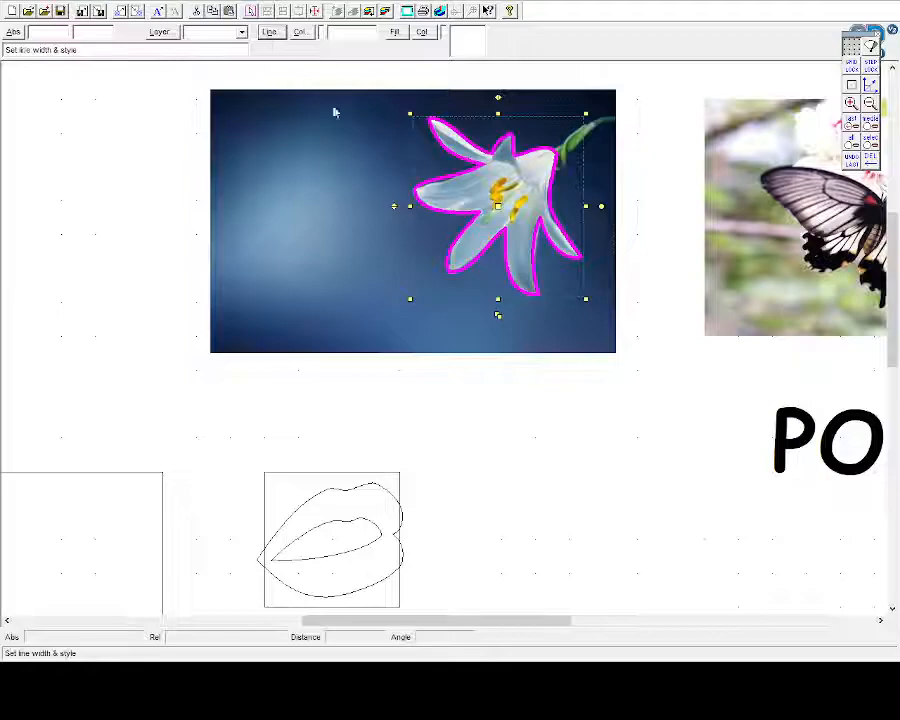
click(522, 337)
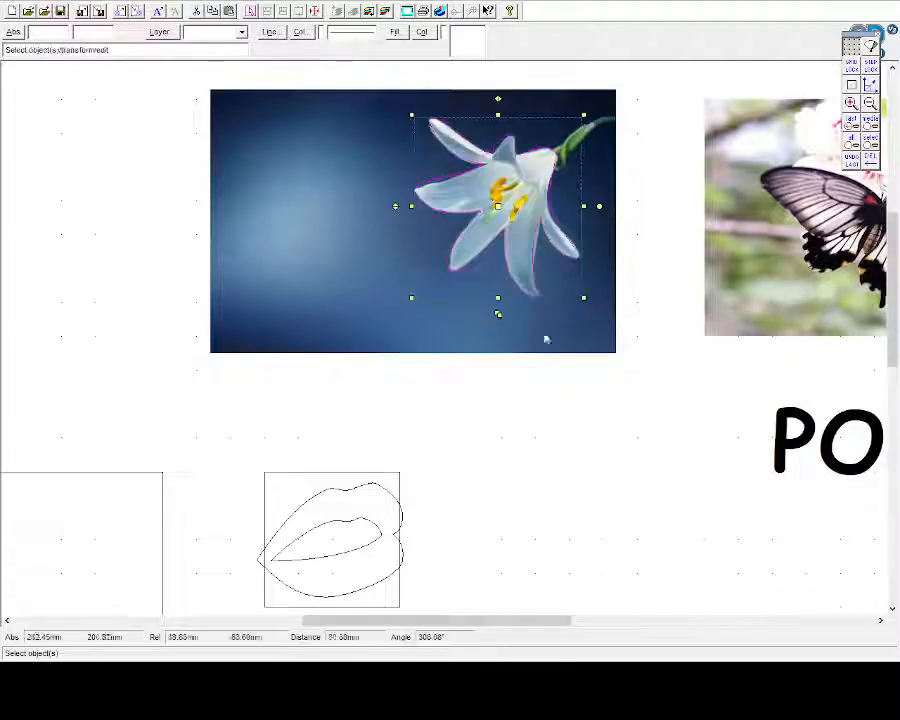
Move the lily outline off the picture to the space beside the lips and shrink it to about their size
drag(497, 205, 185, 456)
scroll(178, 470, down, 3)
scroll(184, 348, up, 1)
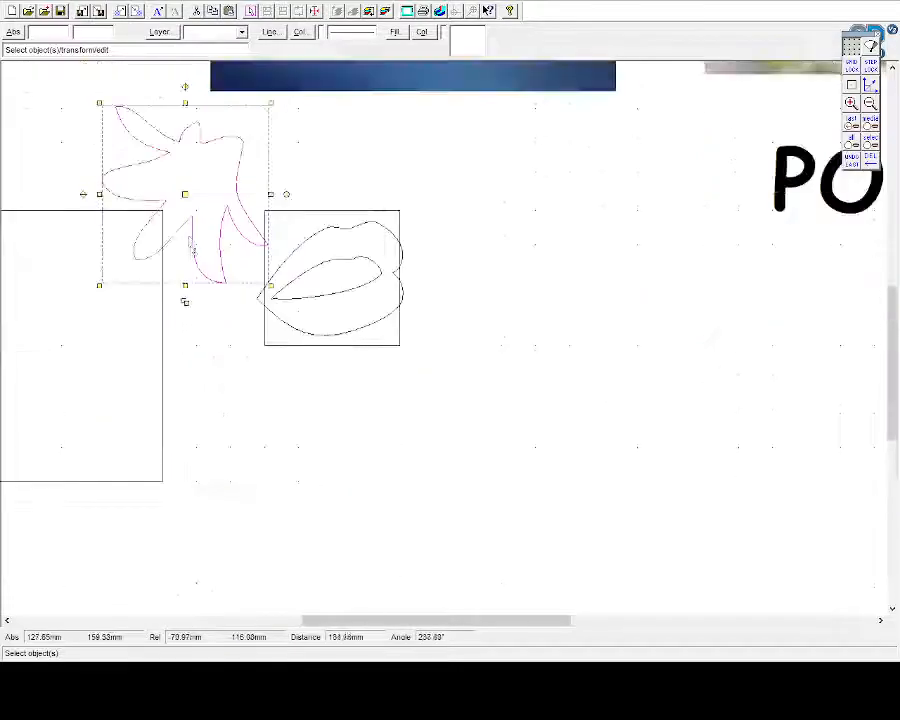
drag(183, 193, 527, 271)
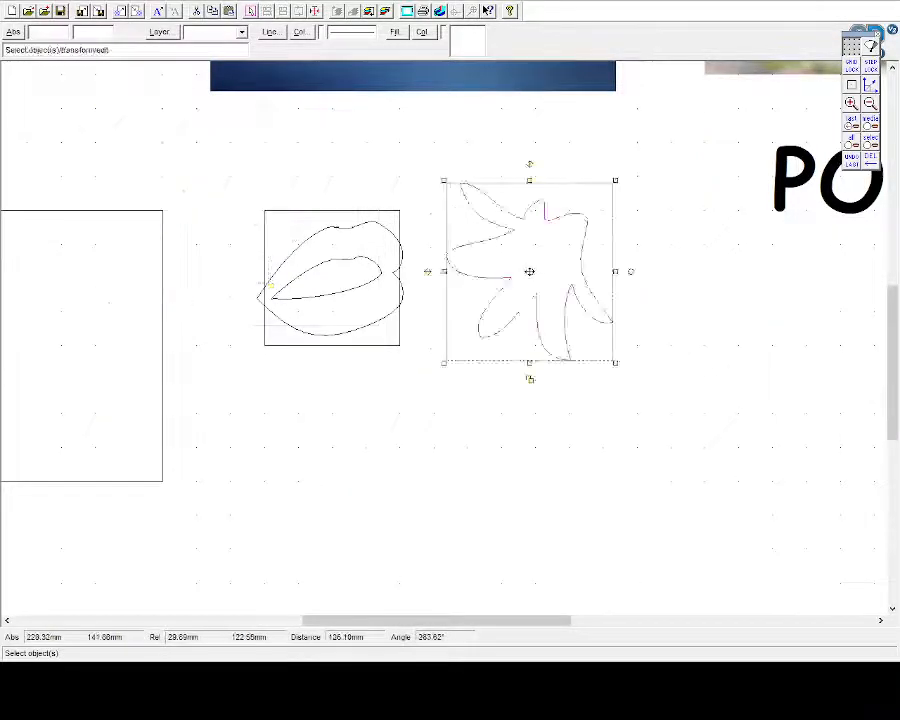
drag(616, 180, 564, 232)
drag(507, 301, 501, 277)
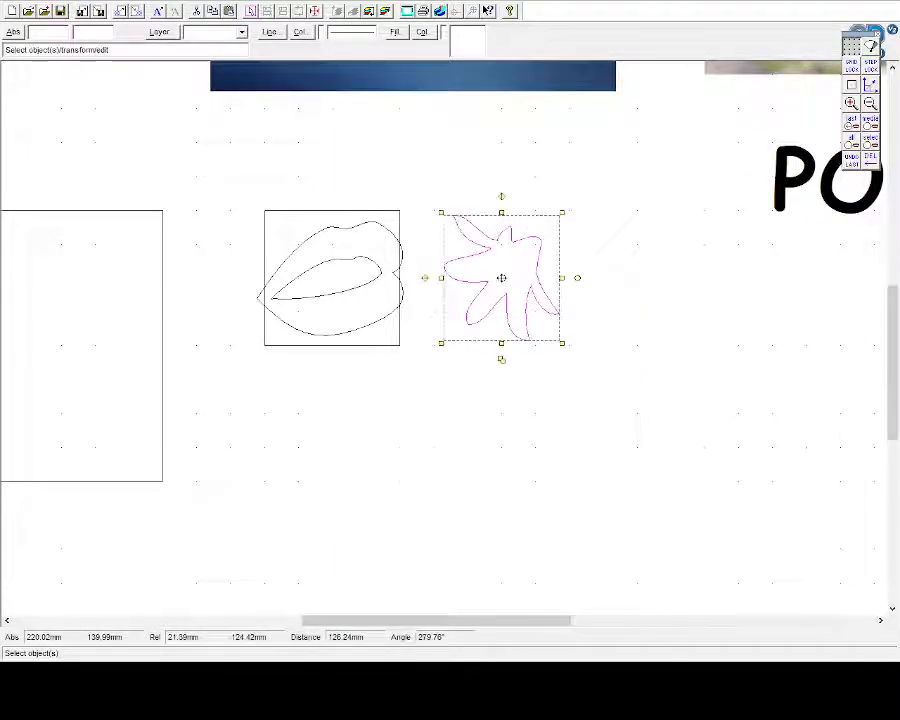
Duplicate the lily outline, rotate the copy so its petals point away, and place it overlapping the original's right side
click(504, 365)
click(502, 354)
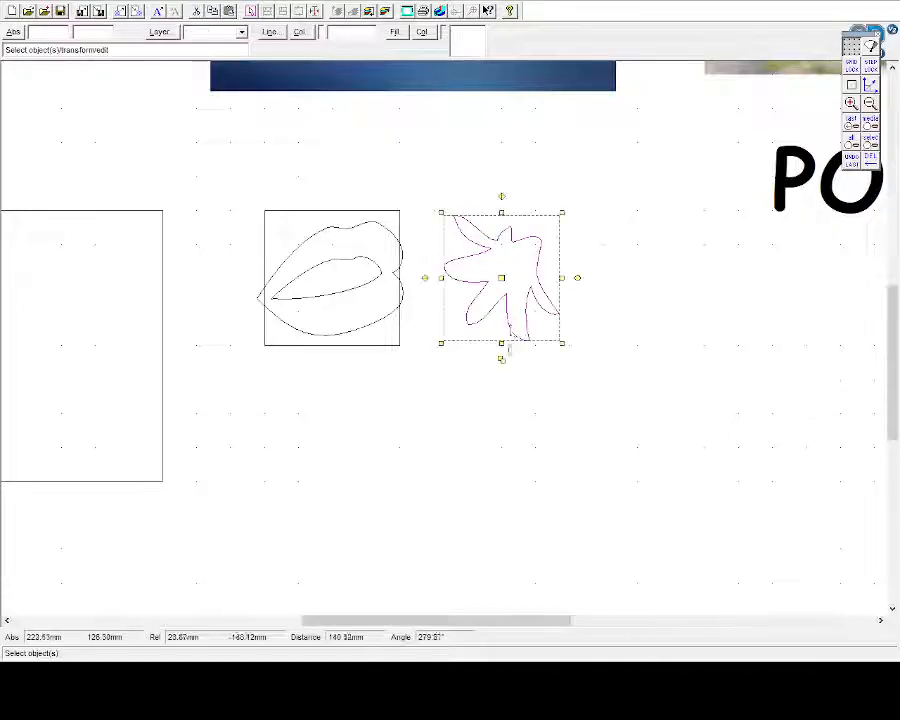
click(502, 361)
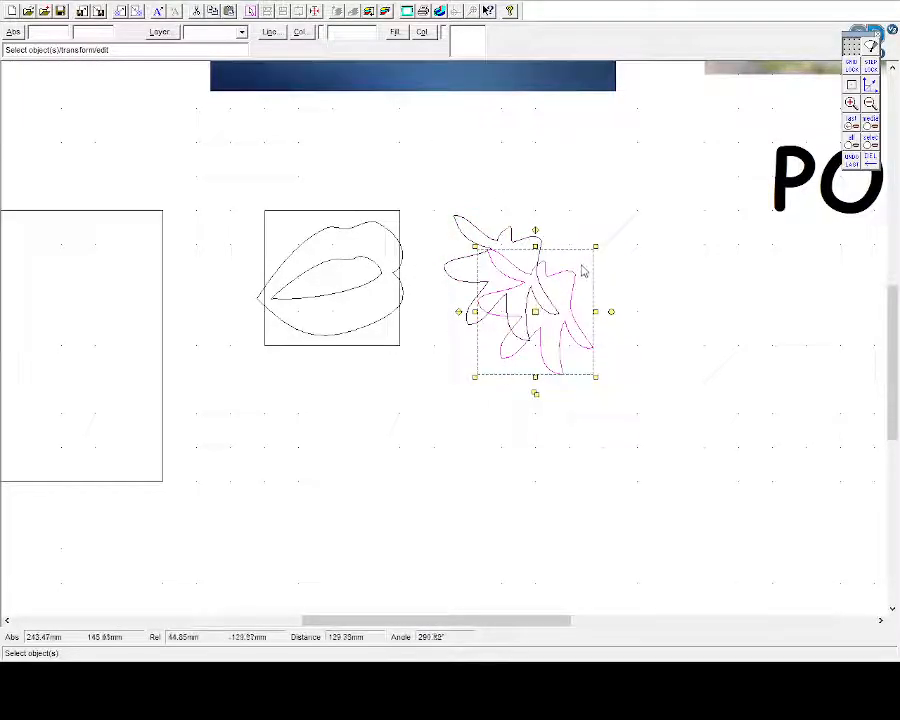
drag(535, 311, 577, 293)
drag(645, 268, 581, 265)
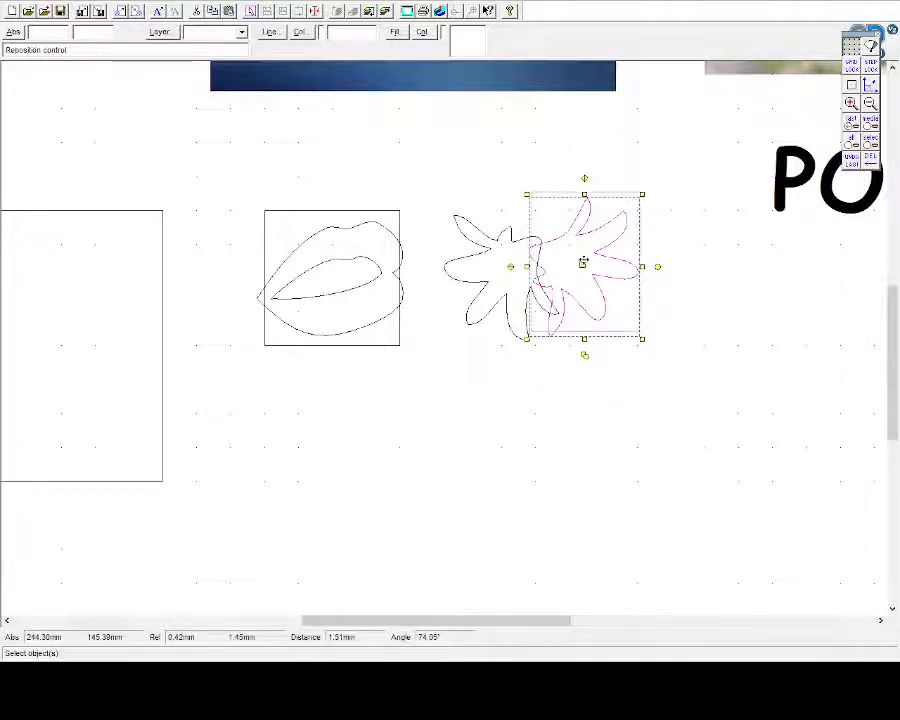
click(691, 296)
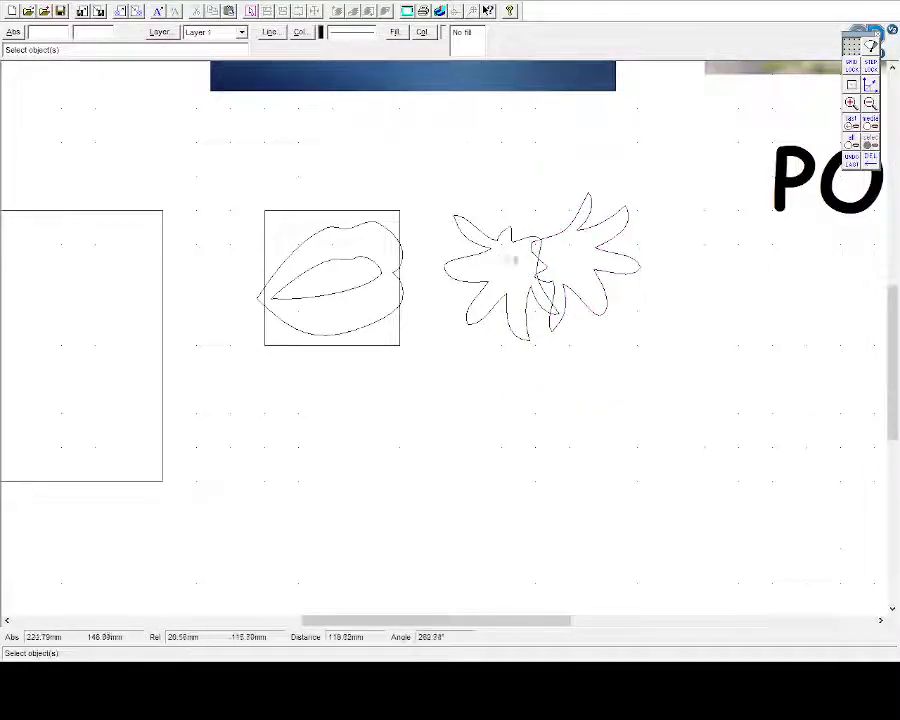
Delete the overlapping parts between the intersections of the two lily outlines to merge them into one flower shape
click(506, 258)
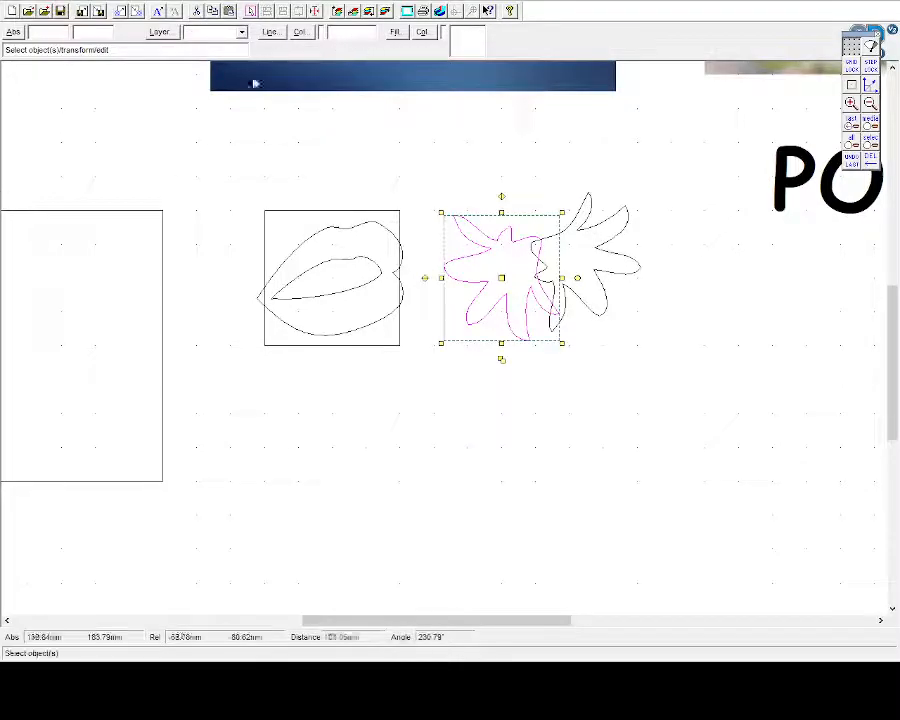
click(31, 250)
click(66, 253)
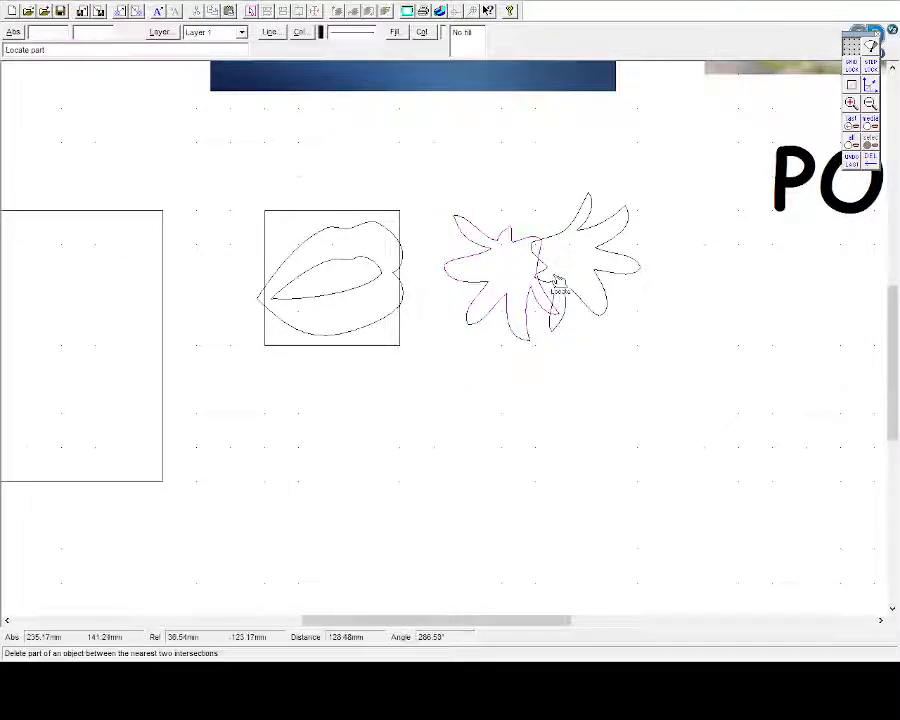
click(851, 105)
click(851, 105)
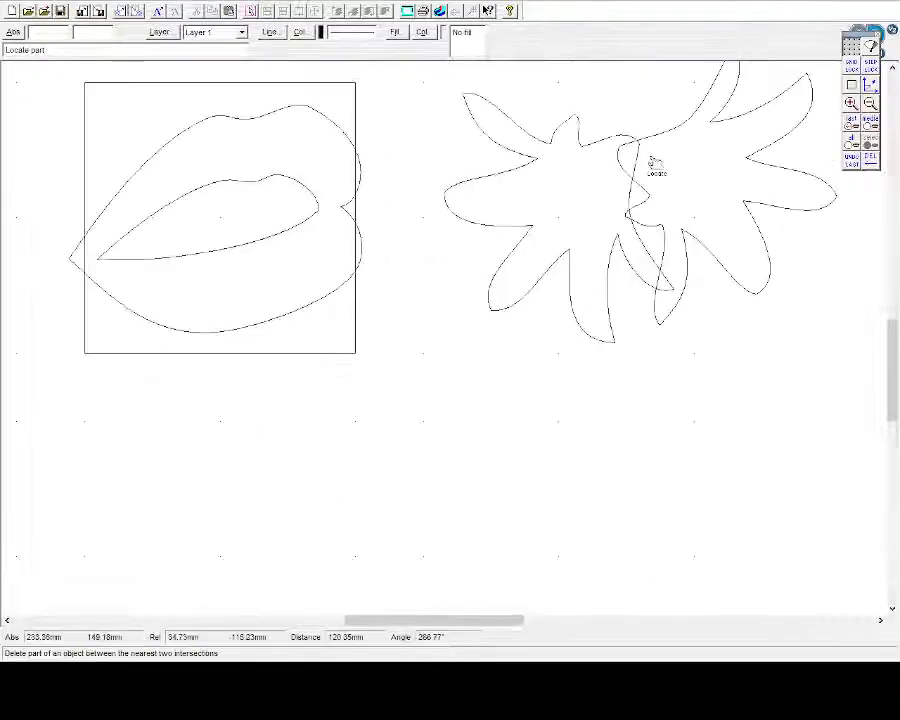
click(627, 200)
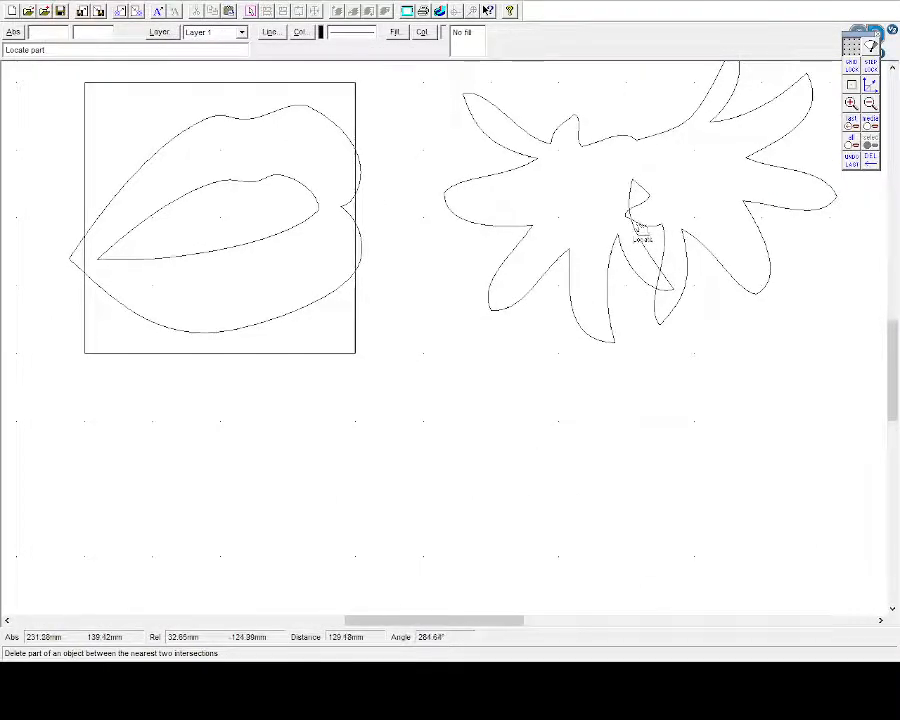
click(635, 220)
click(628, 220)
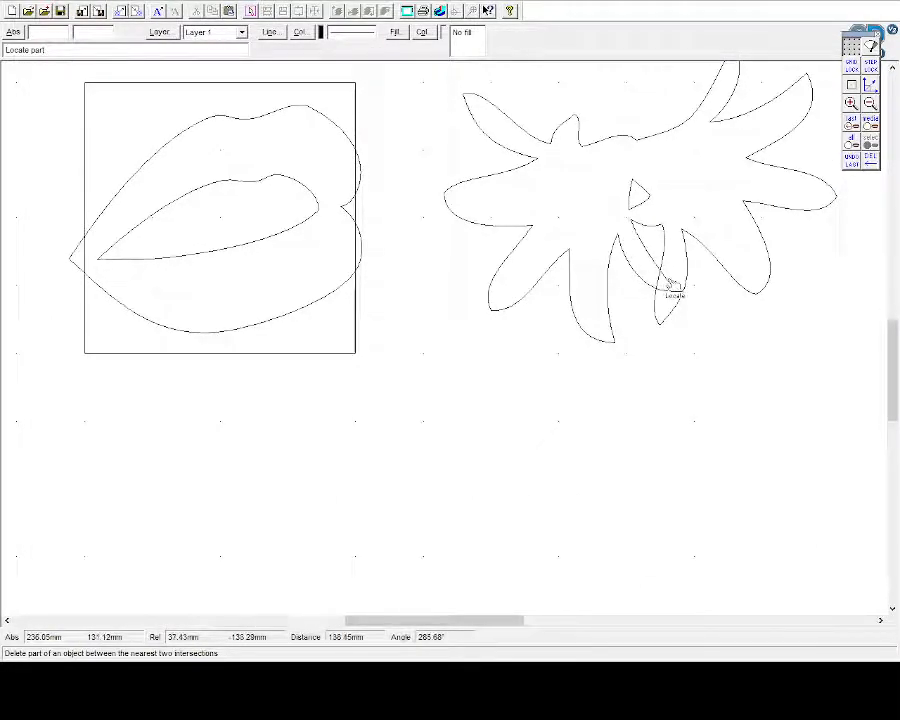
scroll(763, 211, up, 3)
scroll(763, 211, down, 2)
Delete the square around the lips outline
click(869, 103)
click(869, 103)
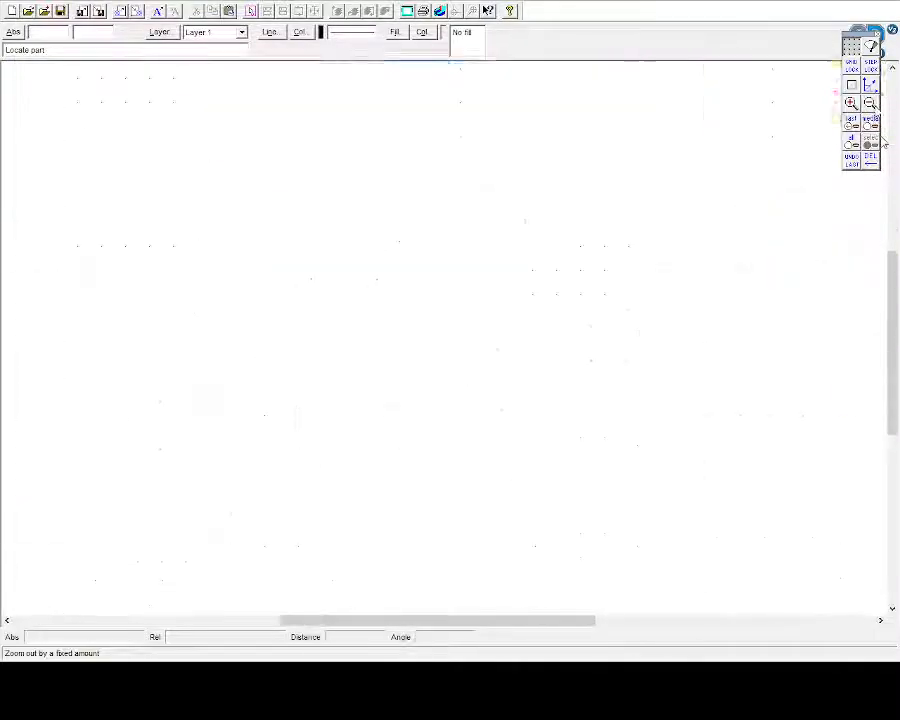
drag(540, 616, 636, 616)
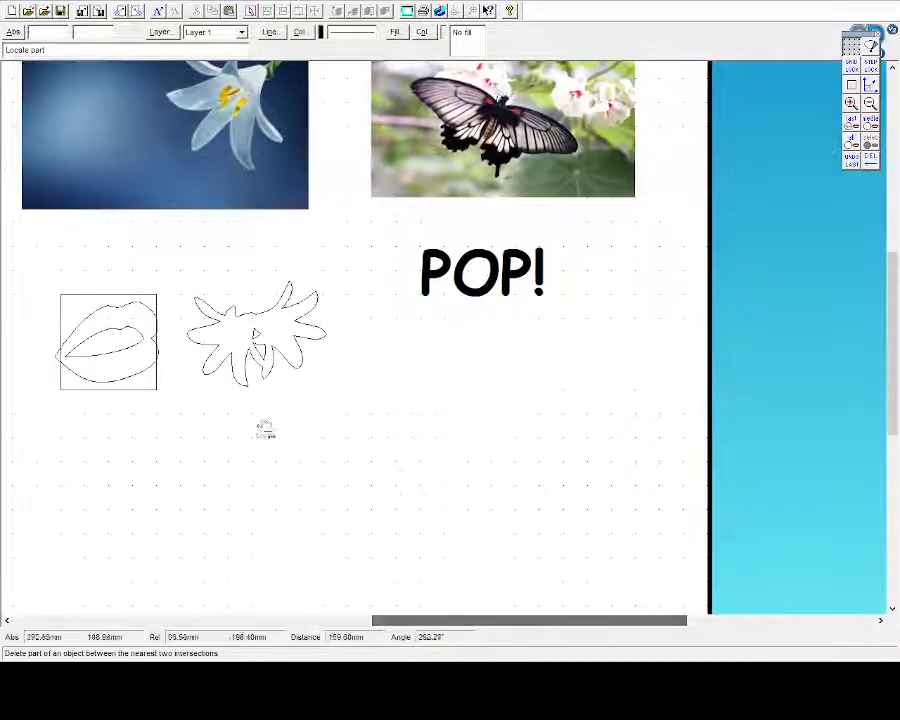
click(35, 250)
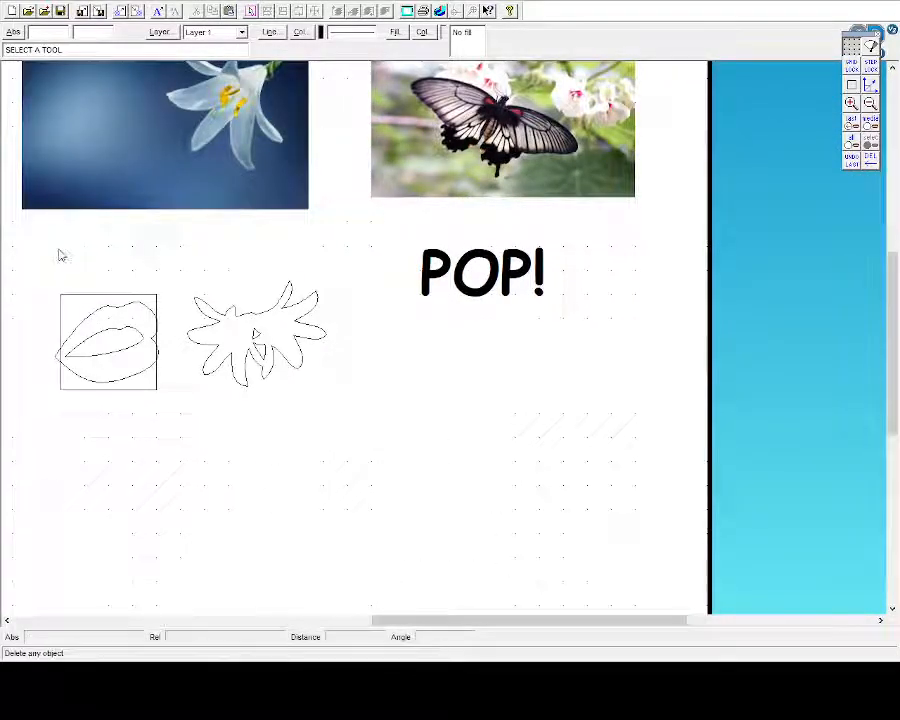
Start a closed Bezier curve at the butterfly's left wing tip and trace across the head and around the right upper wing
scroll(594, 320, up, 2)
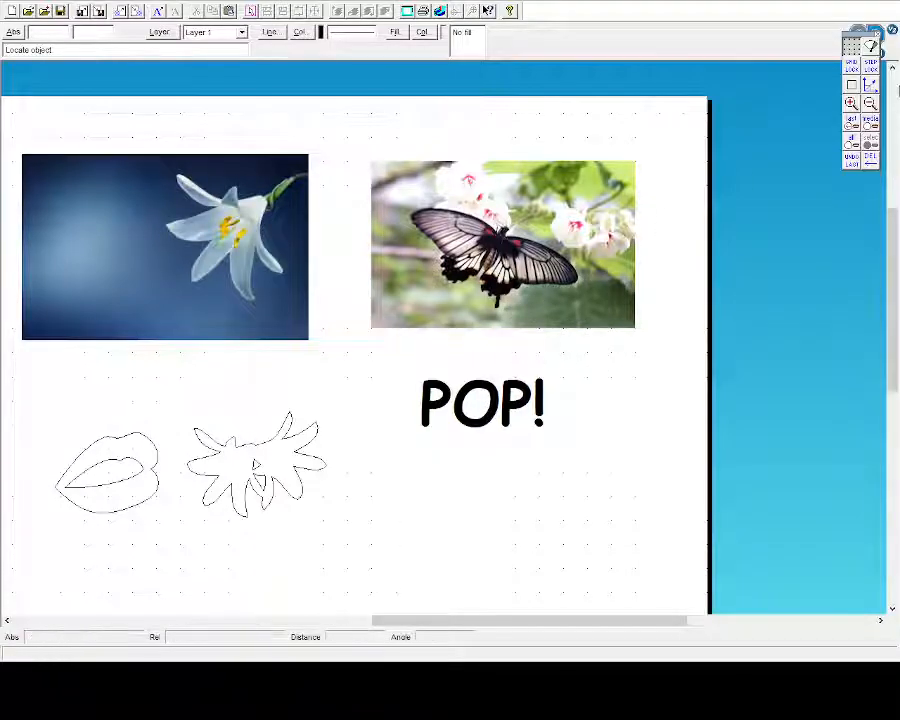
click(851, 104)
click(851, 104)
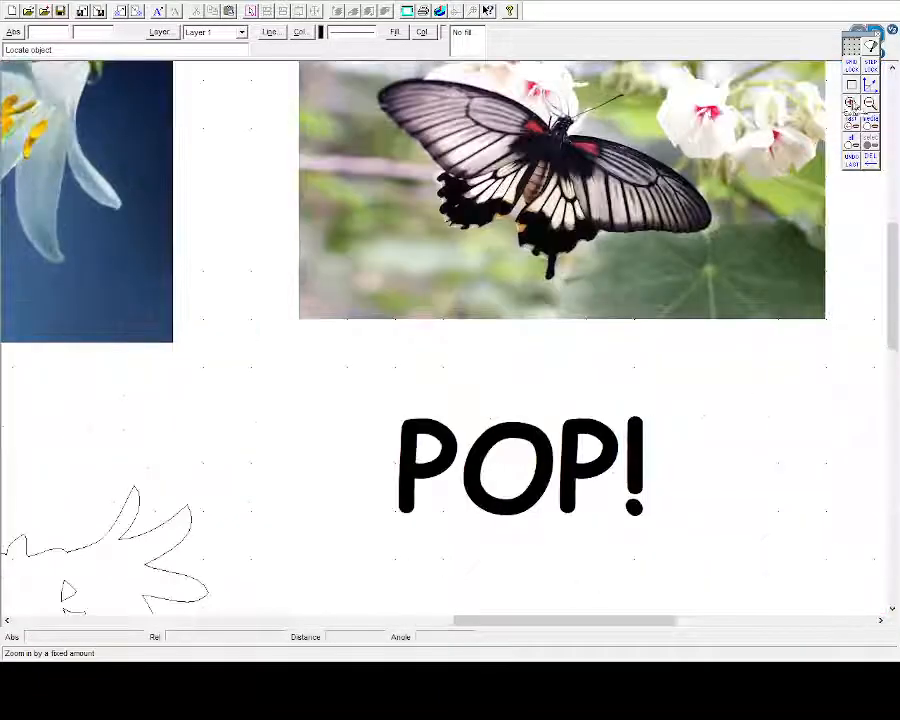
scroll(770, 226, up, 2)
click(31, 125)
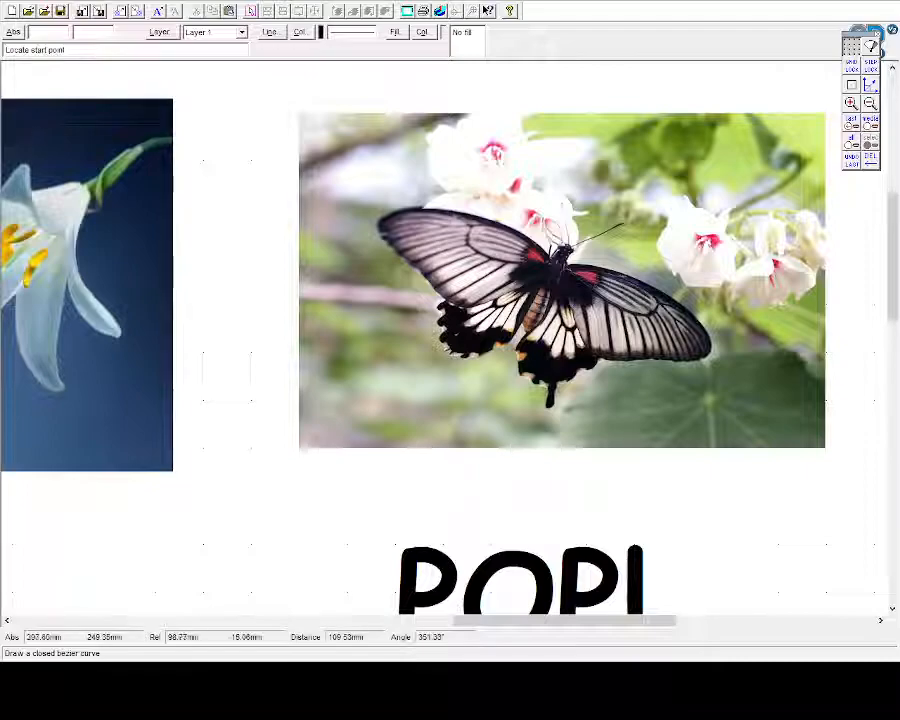
click(390, 223)
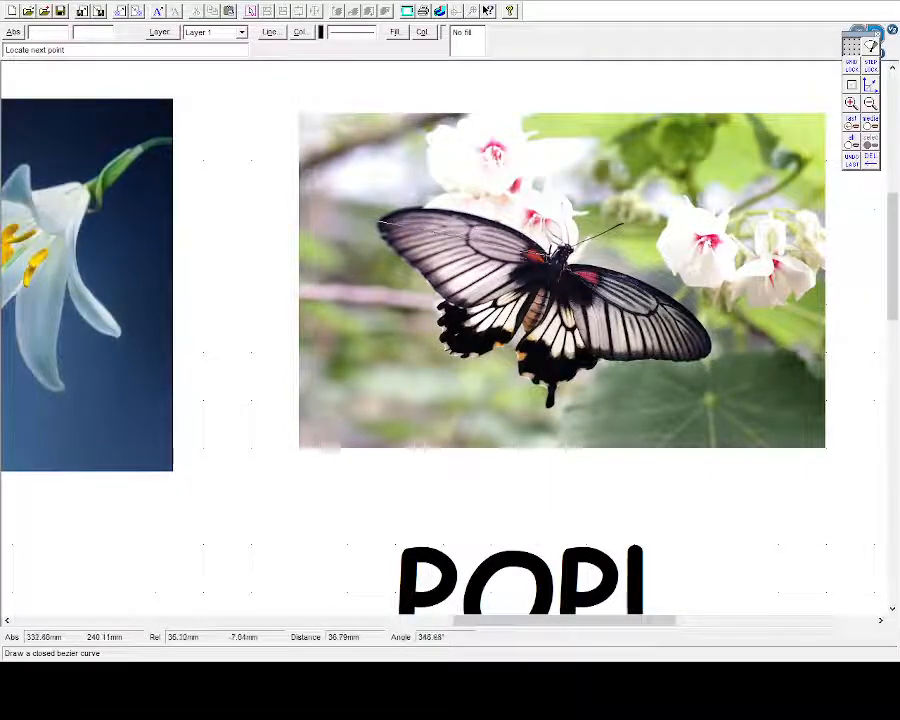
click(533, 254)
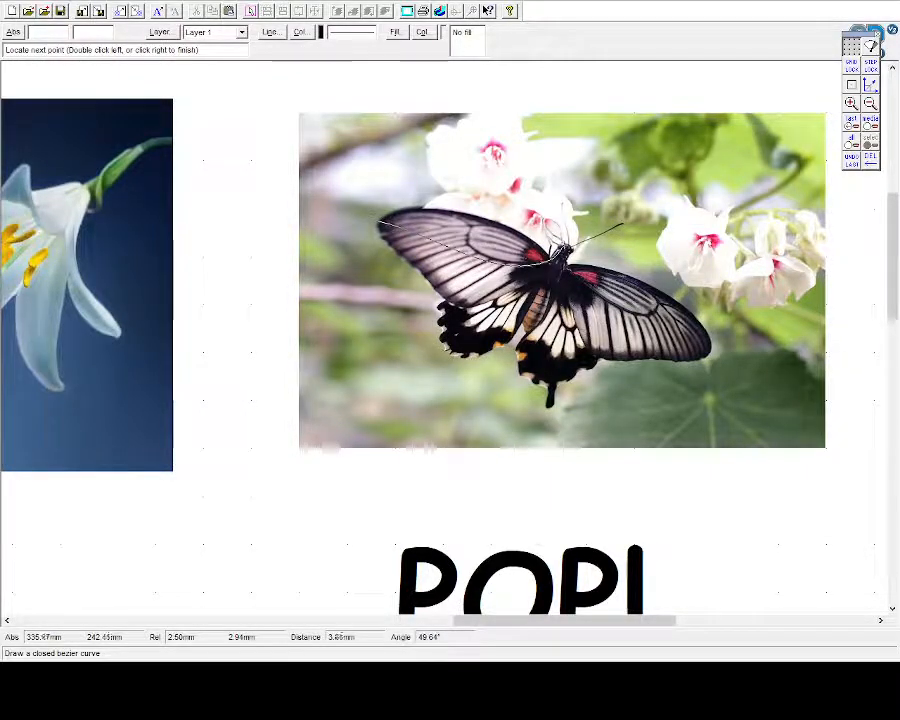
click(569, 264)
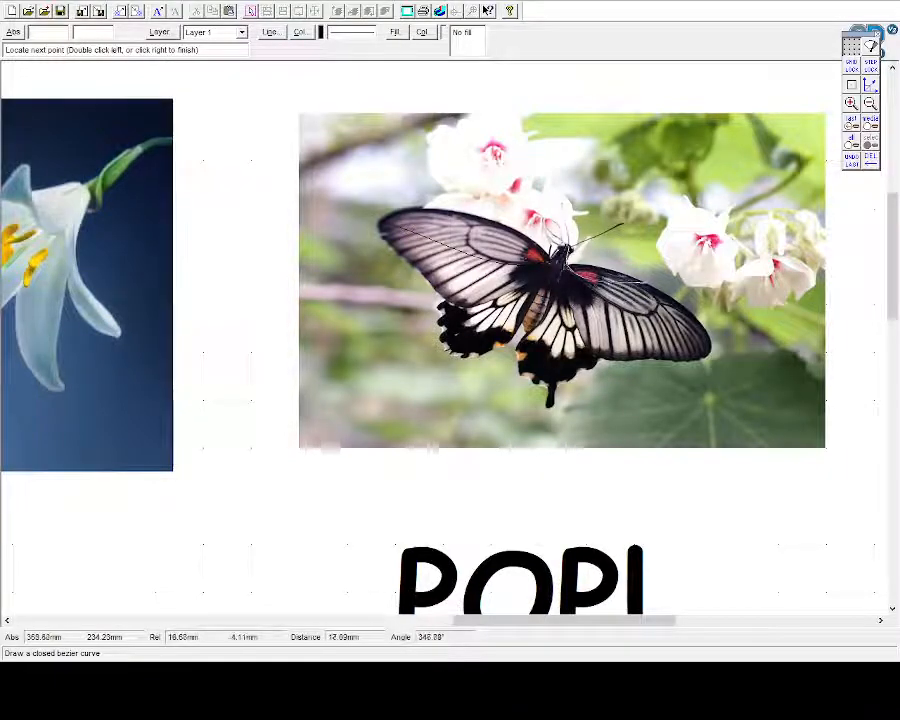
click(645, 283)
click(710, 350)
click(607, 356)
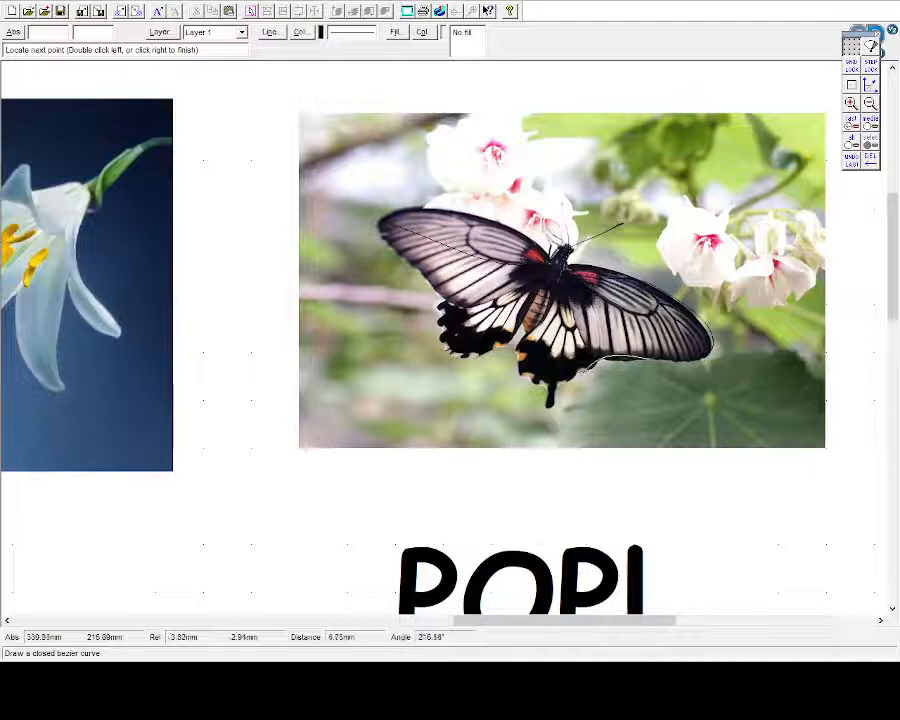
Continue the closed Bezier curve along the butterfly's lower wings and close it at the left wing tip
click(592, 363)
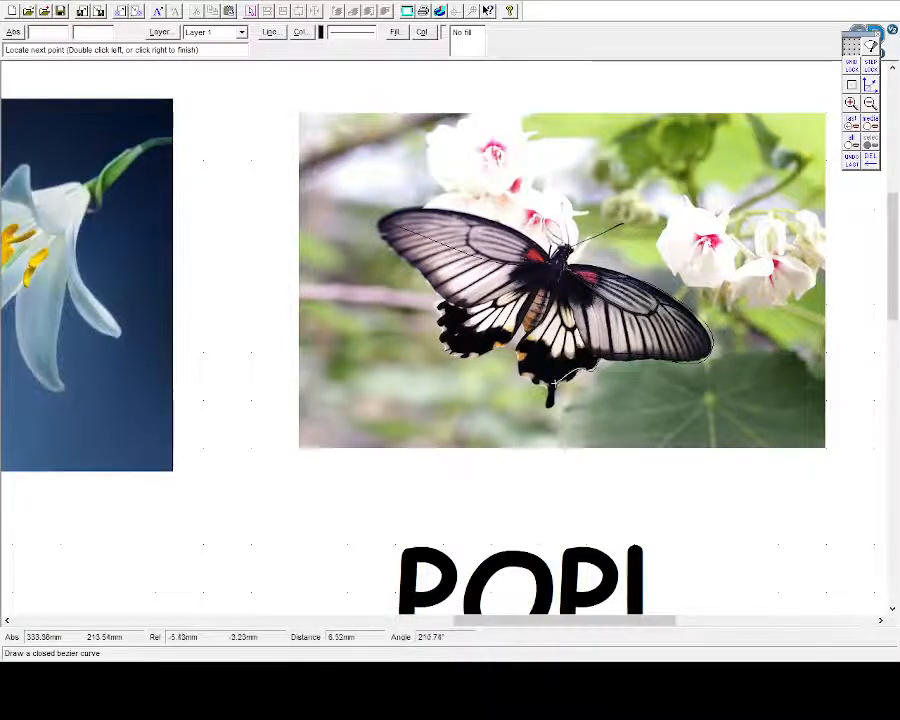
click(514, 346)
click(526, 315)
click(504, 348)
click(468, 360)
click(436, 298)
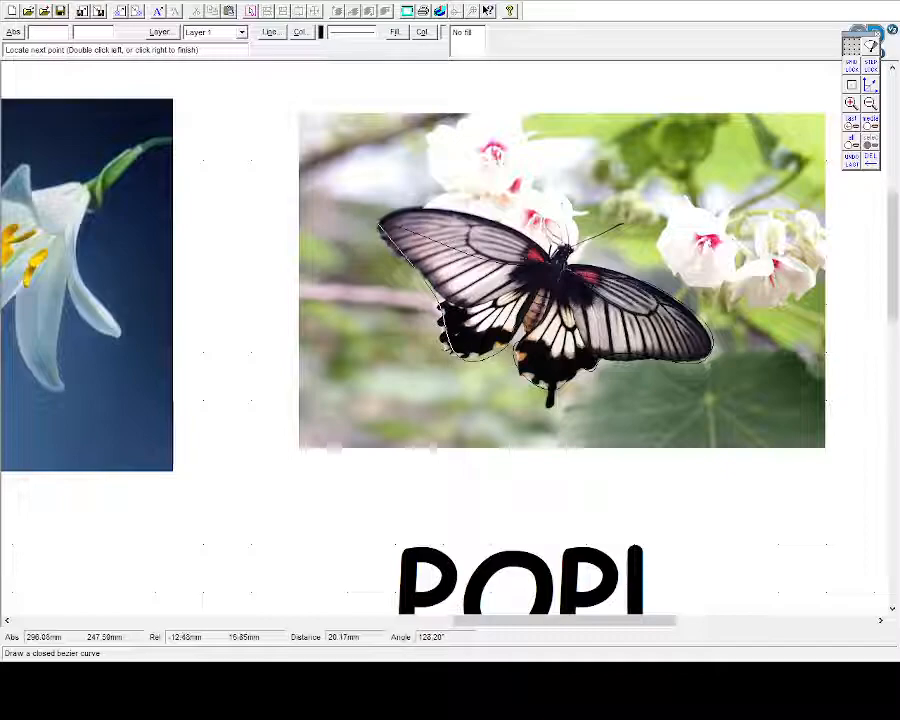
double_click(378, 222)
Select the butterfly outline, give it a thicker line, and open its curve points for editing
click(3, 88)
click(493, 254)
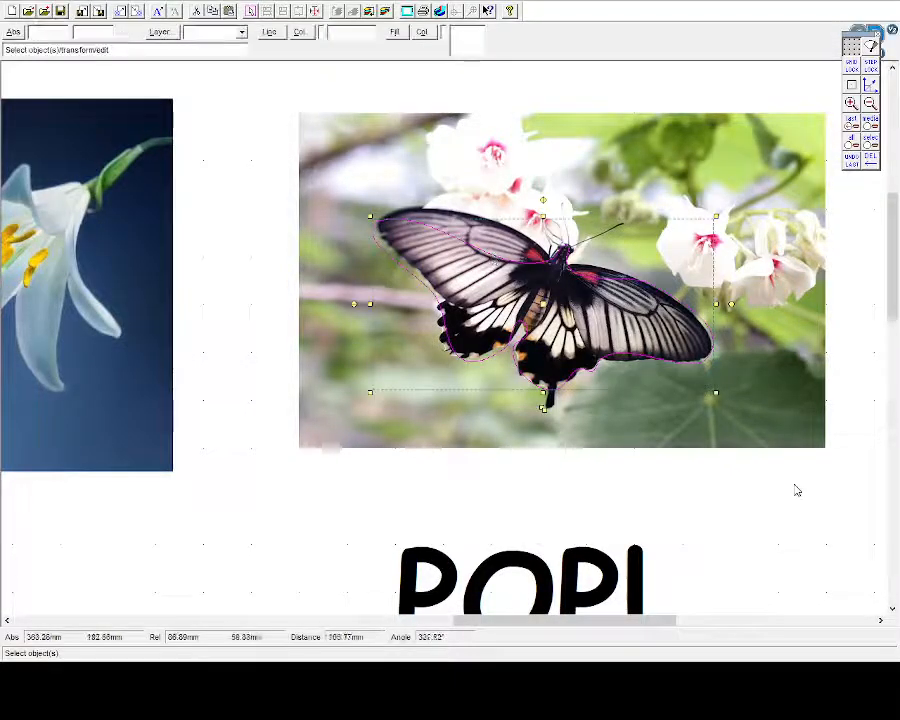
click(269, 32)
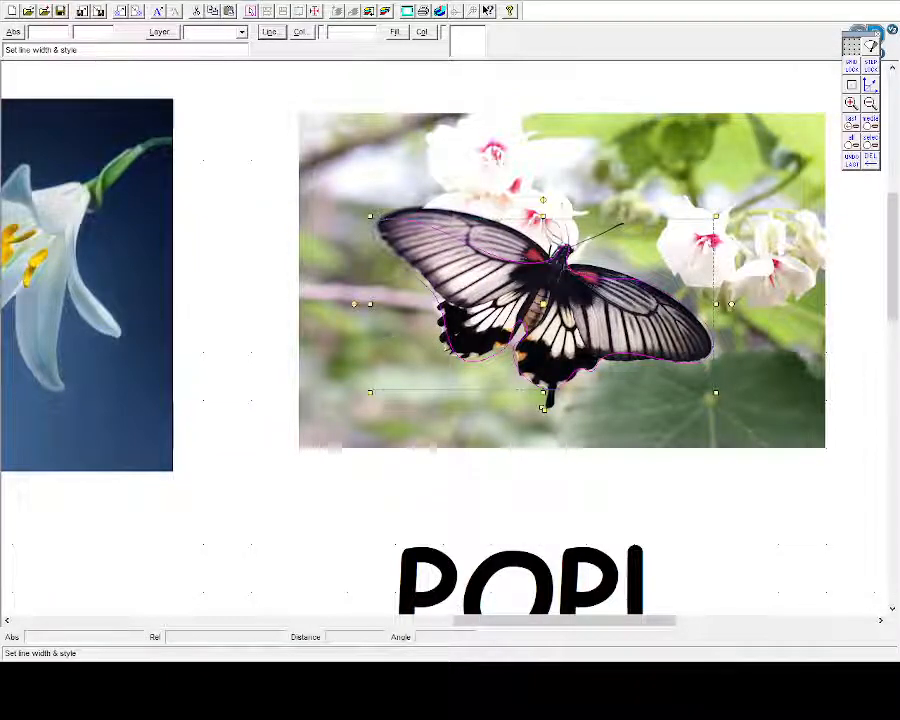
click(388, 380)
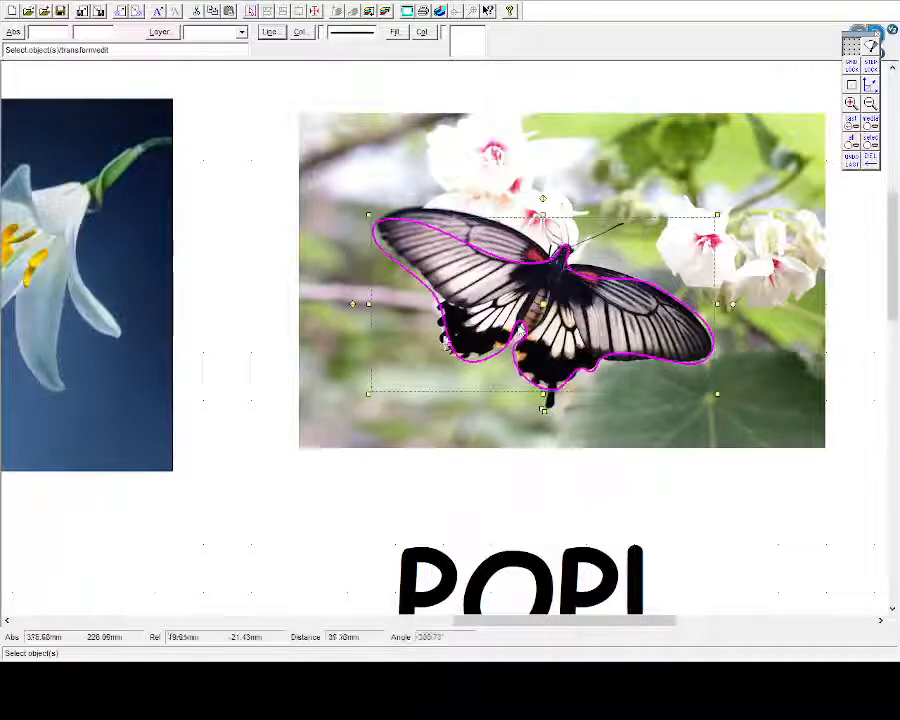
click(876, 612)
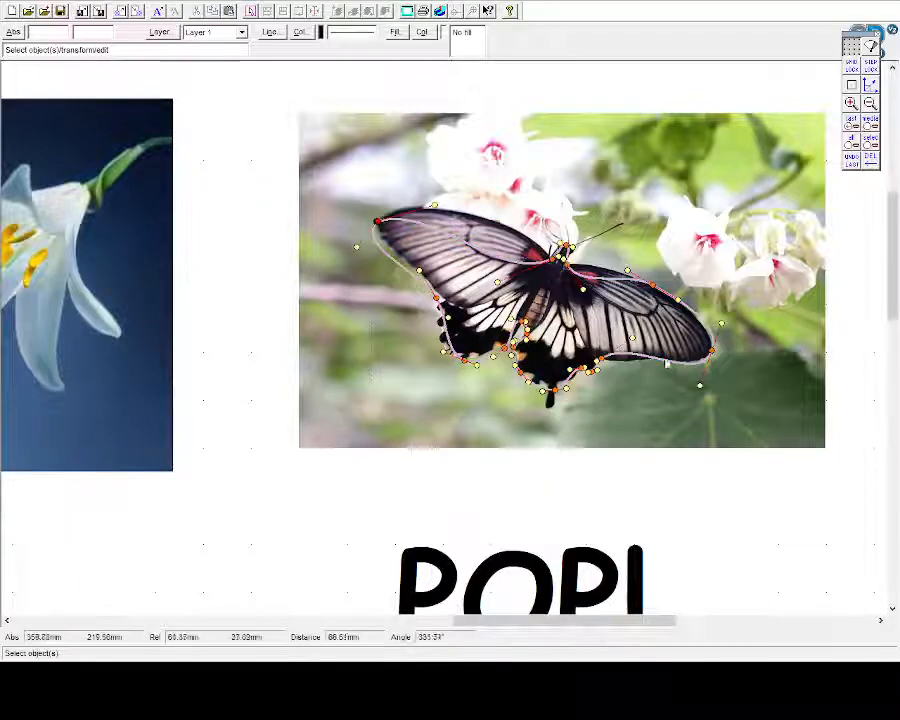
Reshape the outline's upper left curve to follow the top edge of the butterfly's left wing
click(852, 104)
click(852, 104)
click(852, 104)
scroll(770, 200, up, 2)
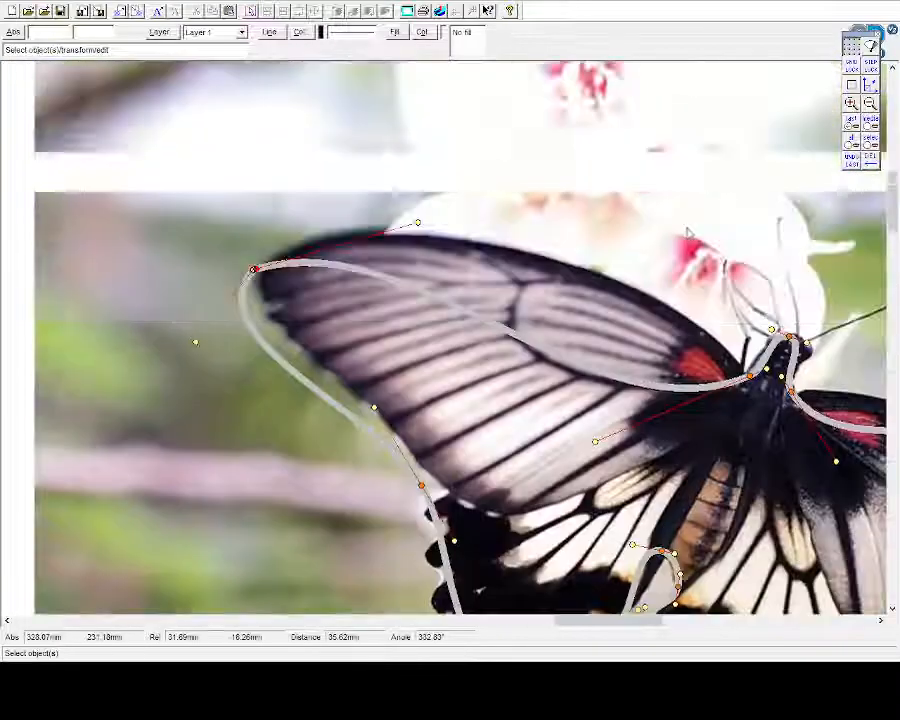
drag(418, 223, 450, 168)
drag(594, 444, 692, 292)
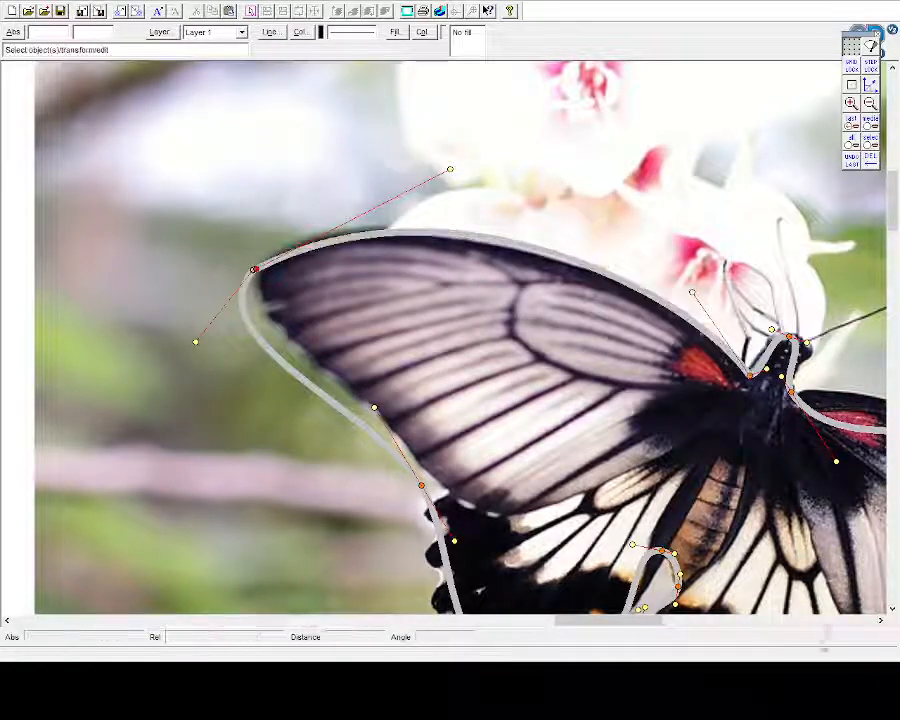
Adjust the curve controls around the right wing so the outline follows its upper edge, tip and lower edge
drag(600, 621, 649, 622)
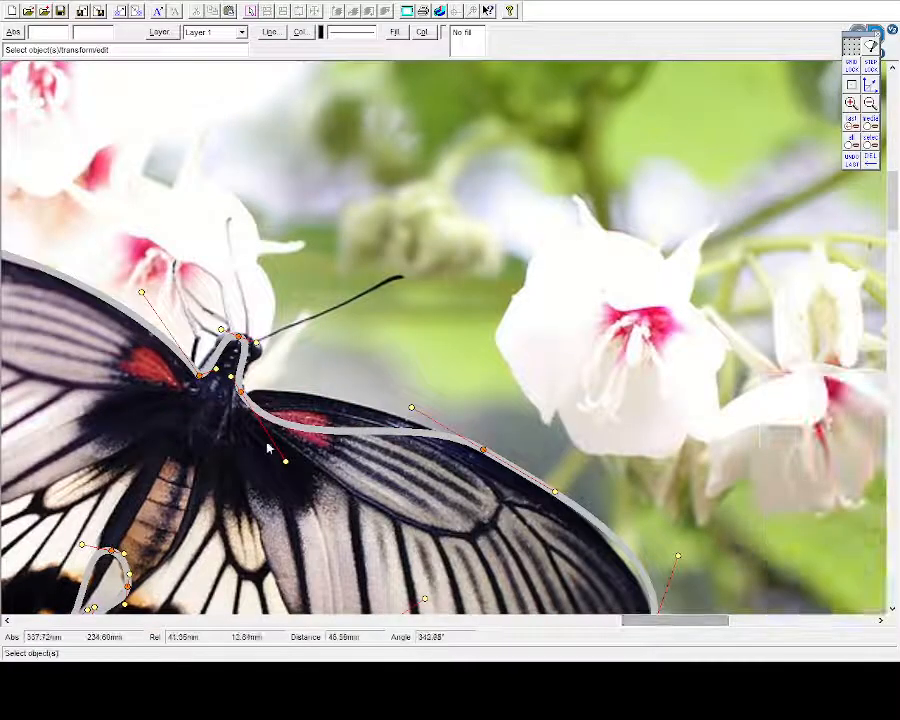
drag(285, 461, 348, 388)
scroll(651, 437, down, 3)
drag(678, 427, 650, 430)
scroll(476, 584, down, 3)
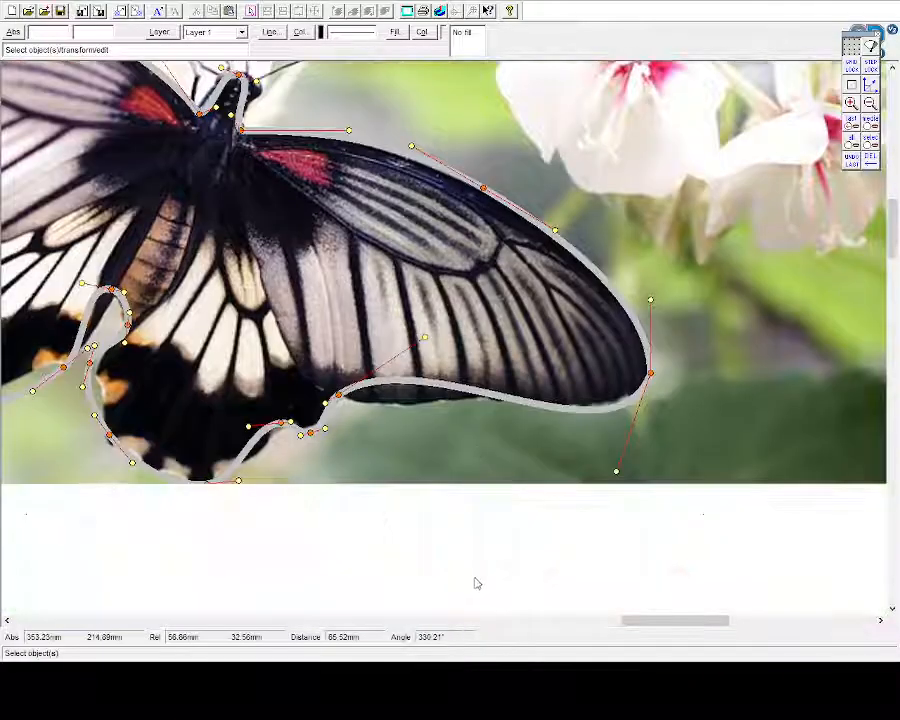
drag(424, 337, 398, 400)
drag(616, 472, 552, 430)
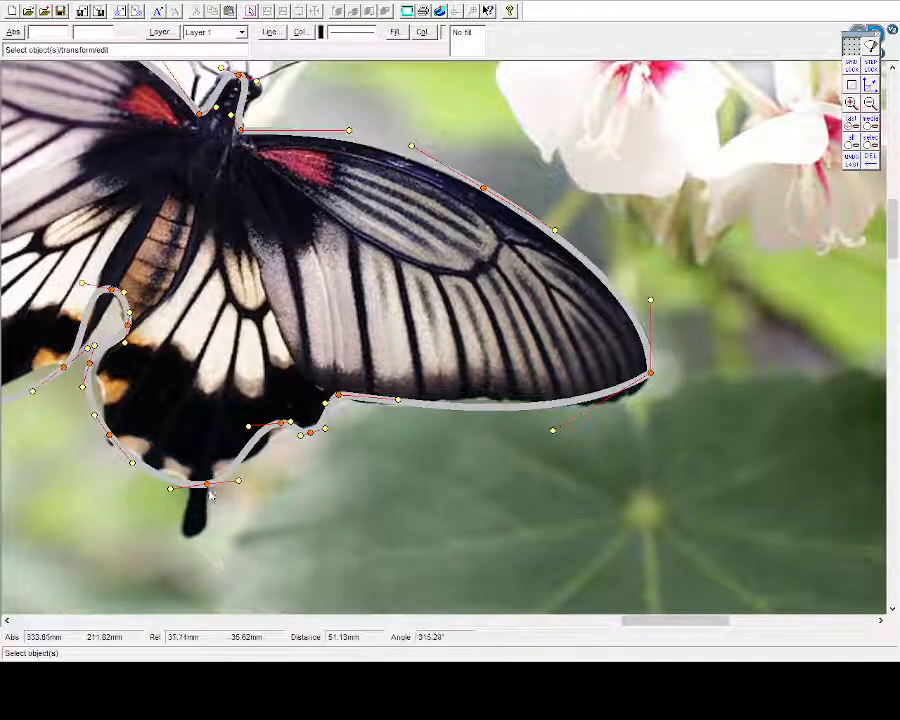
Adjust the curve points and controls on the left side to follow the lower left wing and outer wing edge
drag(675, 622, 619, 628)
click(477, 392)
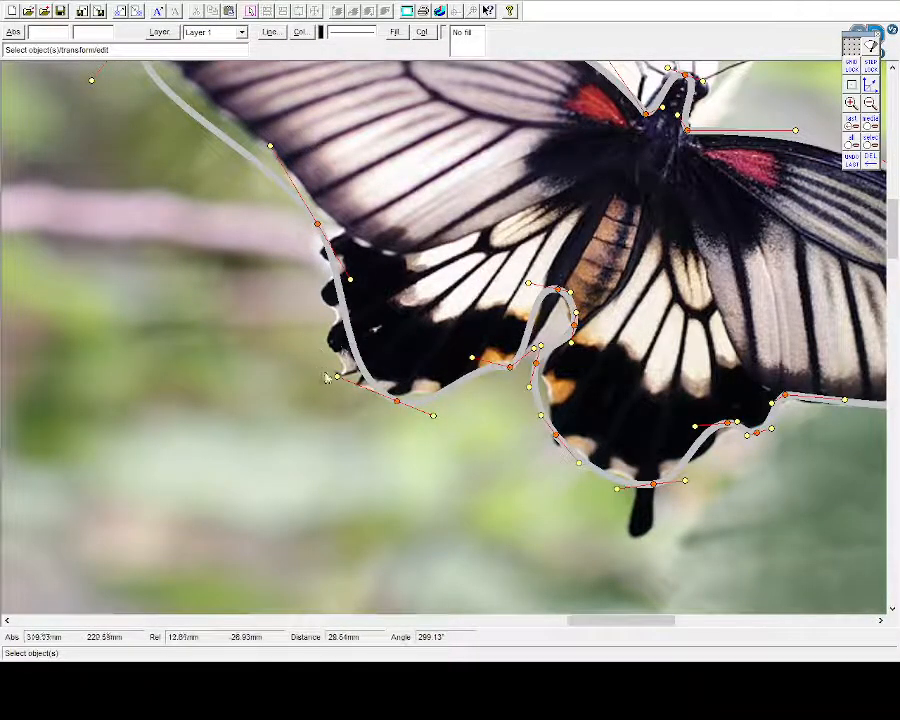
drag(336, 377, 289, 365)
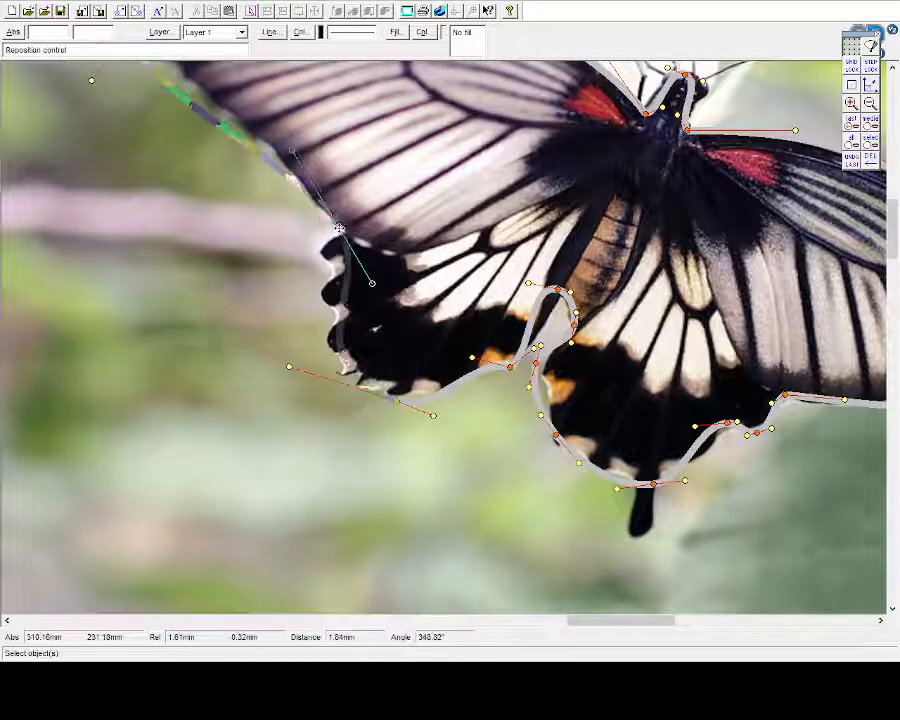
scroll(220, 276, up, 3)
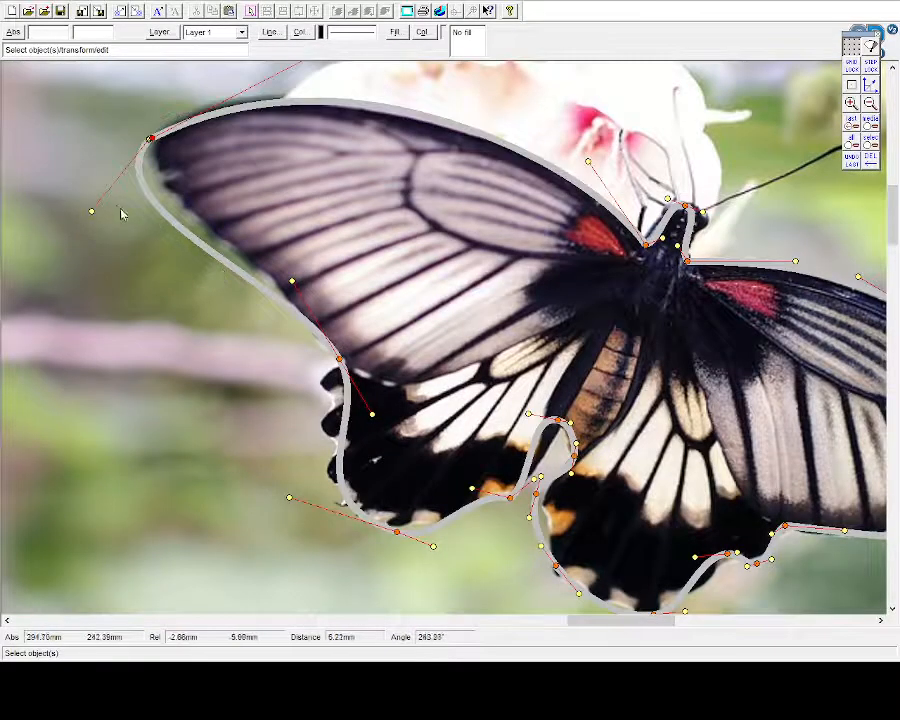
drag(91, 212, 136, 224)
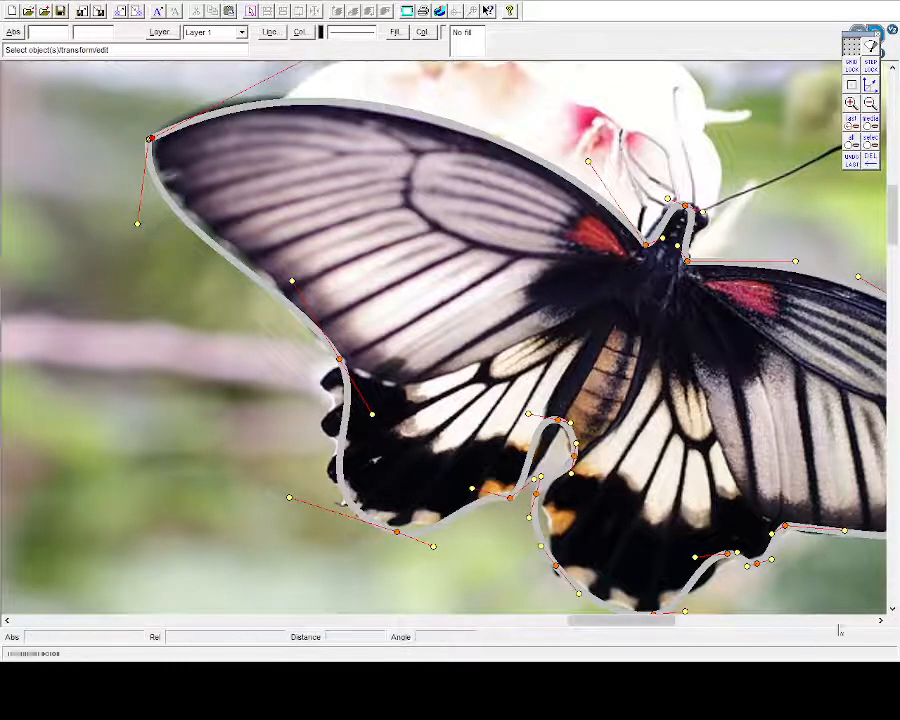
key(Escape)
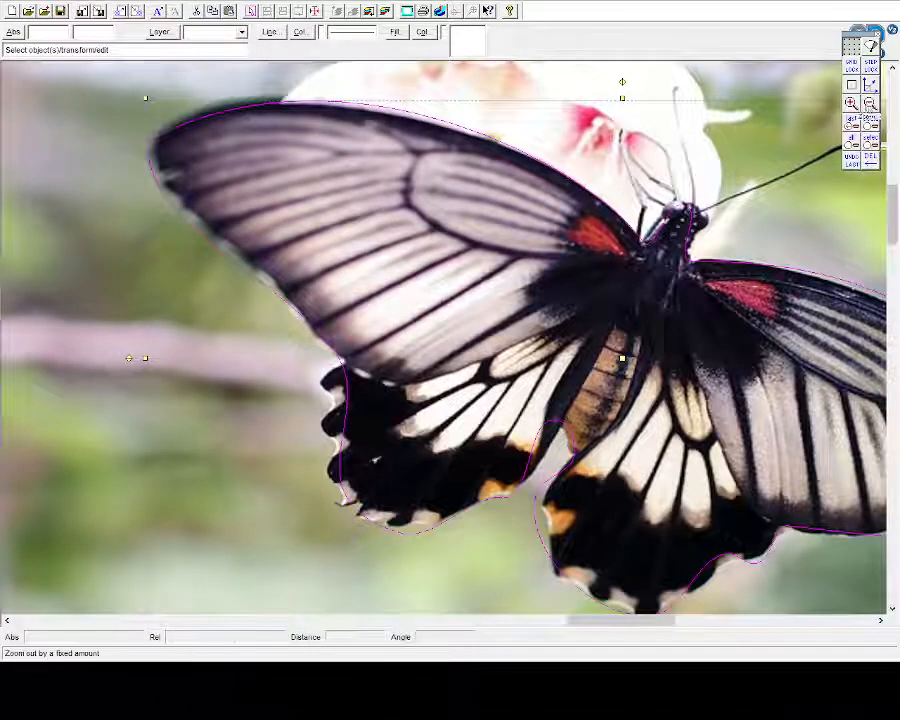
Move the butterfly outline off the picture to the empty space below the POP! text
click(870, 103)
click(870, 103)
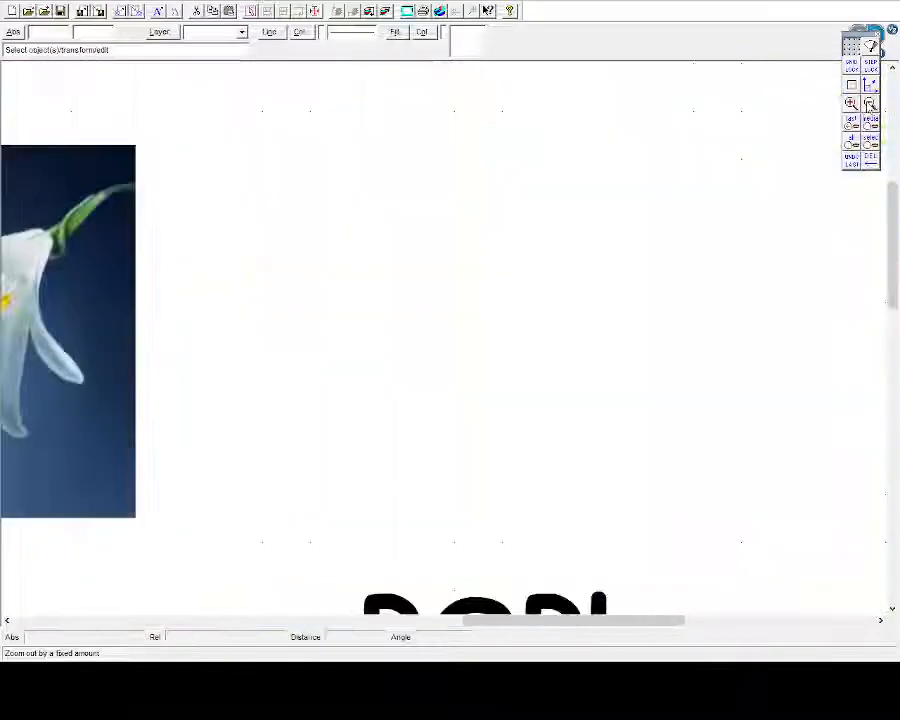
click(870, 103)
scroll(502, 402, down, 3)
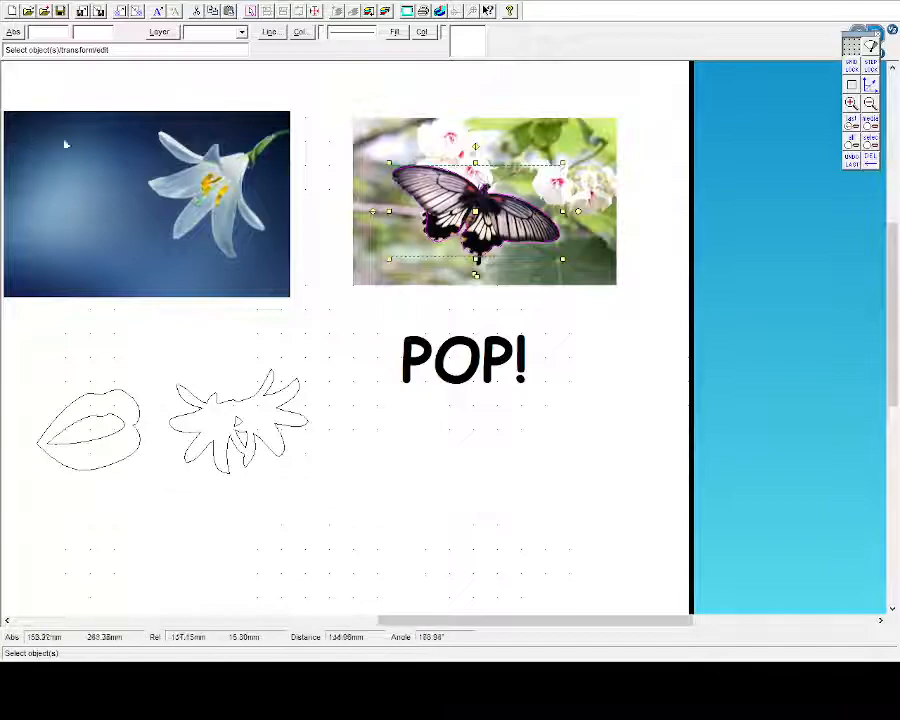
drag(475, 212, 452, 482)
click(675, 411)
Delete the butterfly picture and the lily picture
click(560, 266)
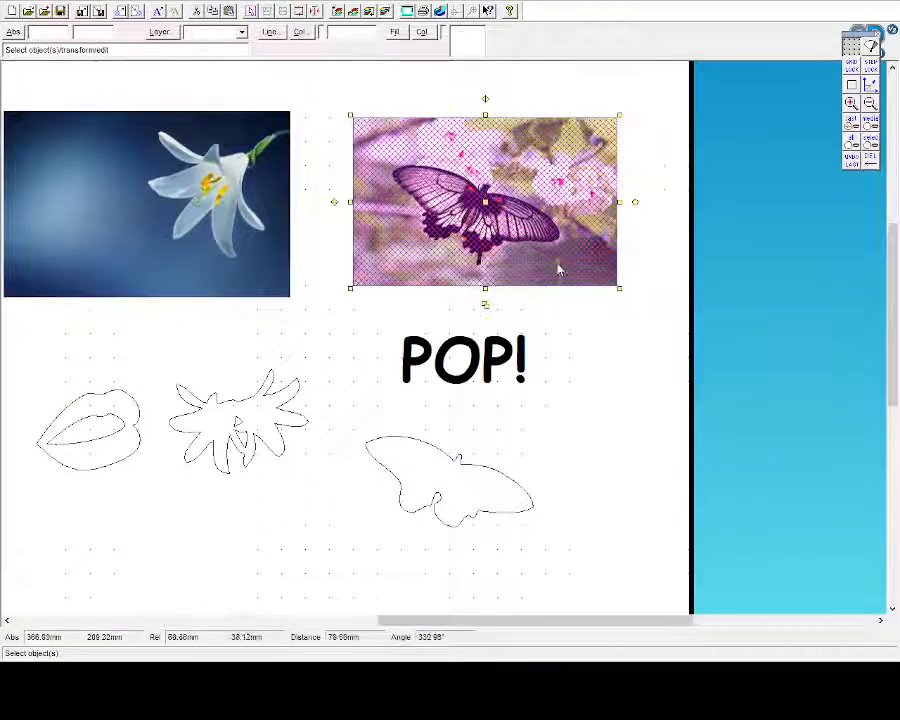
key(Delete)
click(186, 213)
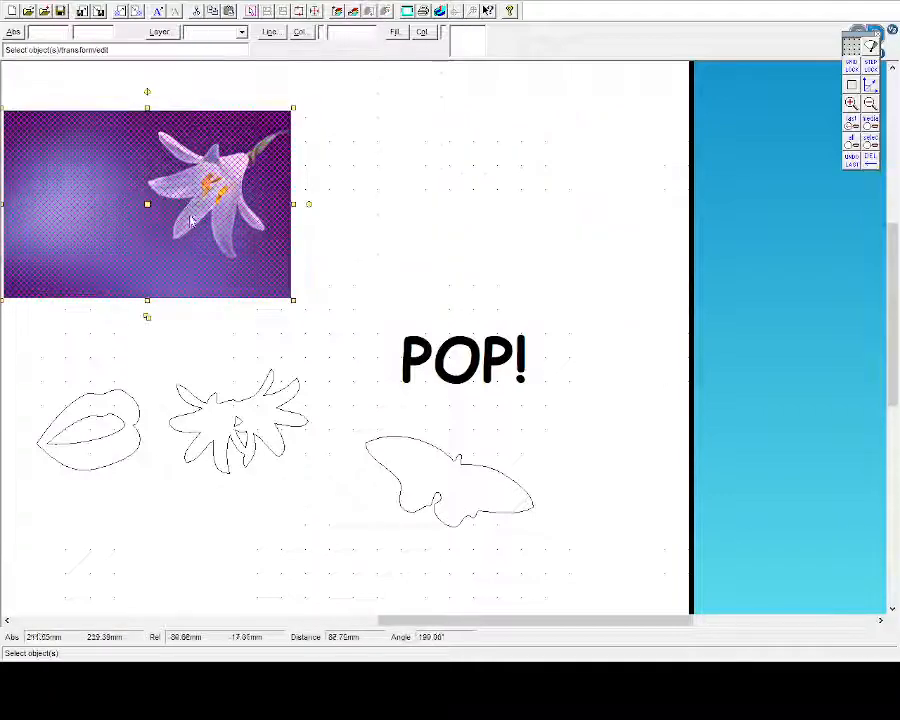
key(Delete)
Duplicate the butterfly outline, place the copy overlapping the original's right wing, and rotate it clockwise
click(528, 492)
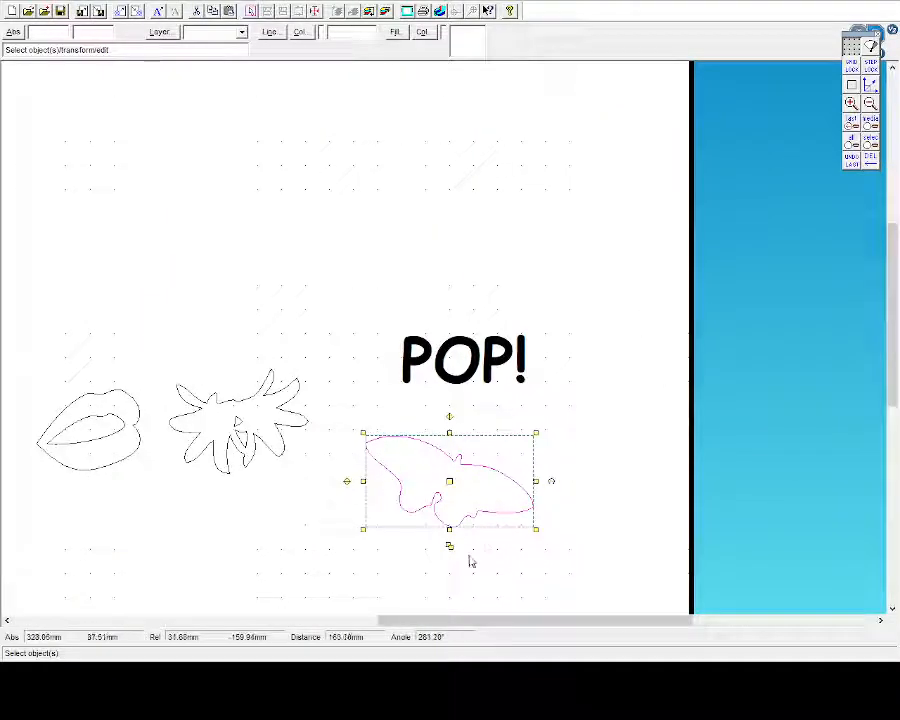
drag(456, 493, 532, 524)
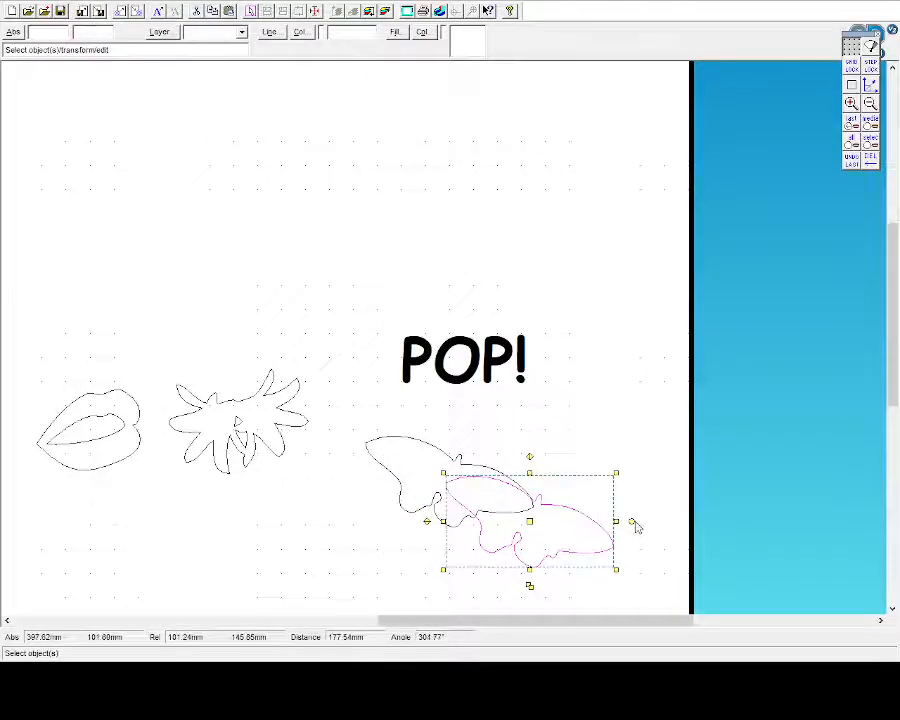
drag(630, 520, 593, 585)
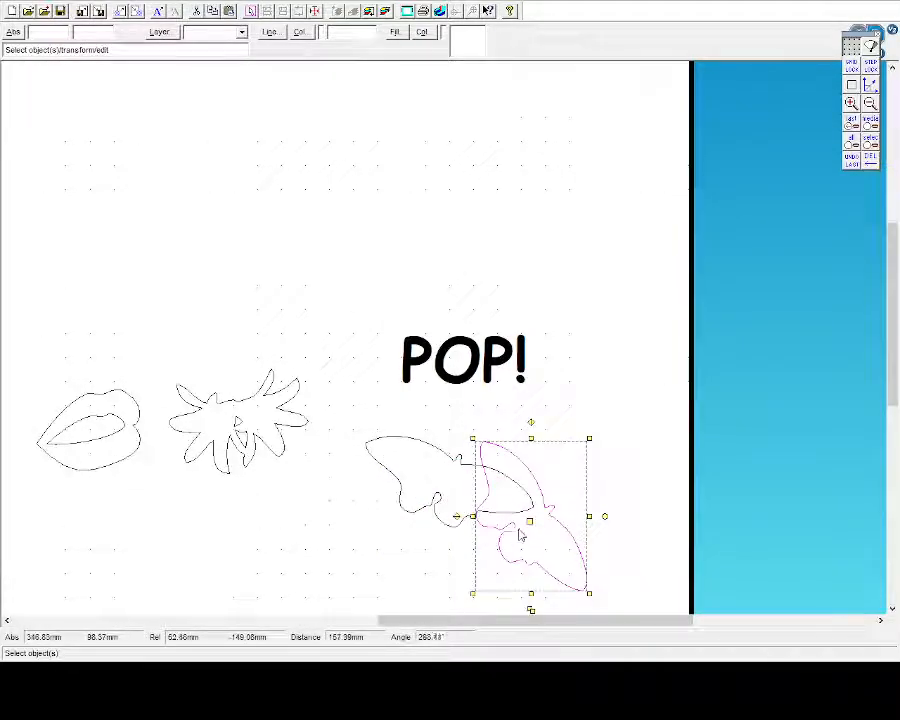
Delete the overlapping parts between the intersections of the two butterfly outlines to merge them into one shape
click(70, 248)
click(516, 494)
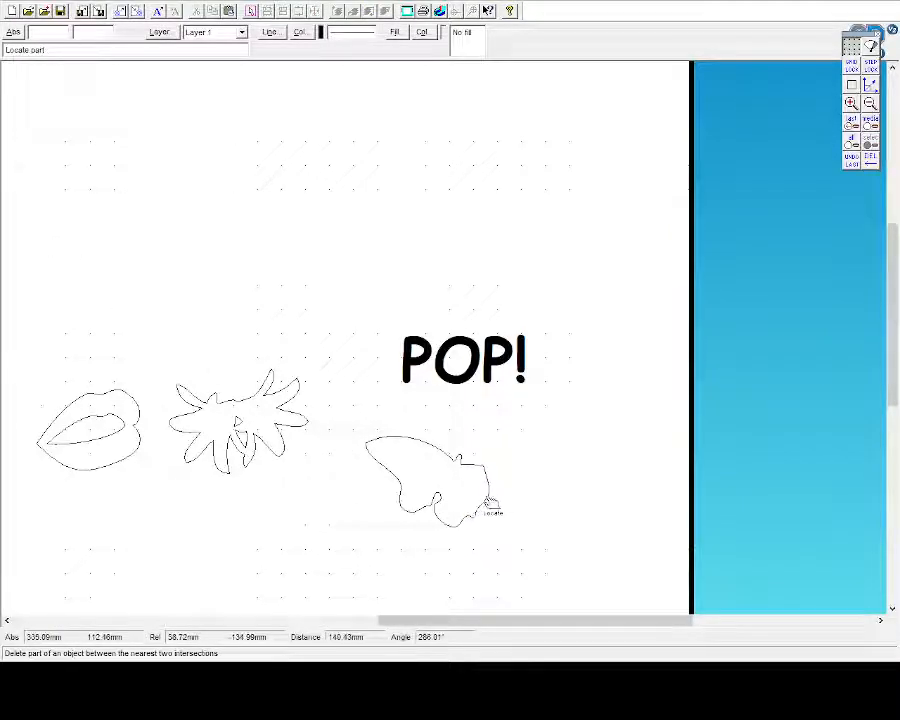
click(484, 500)
click(61, 11)
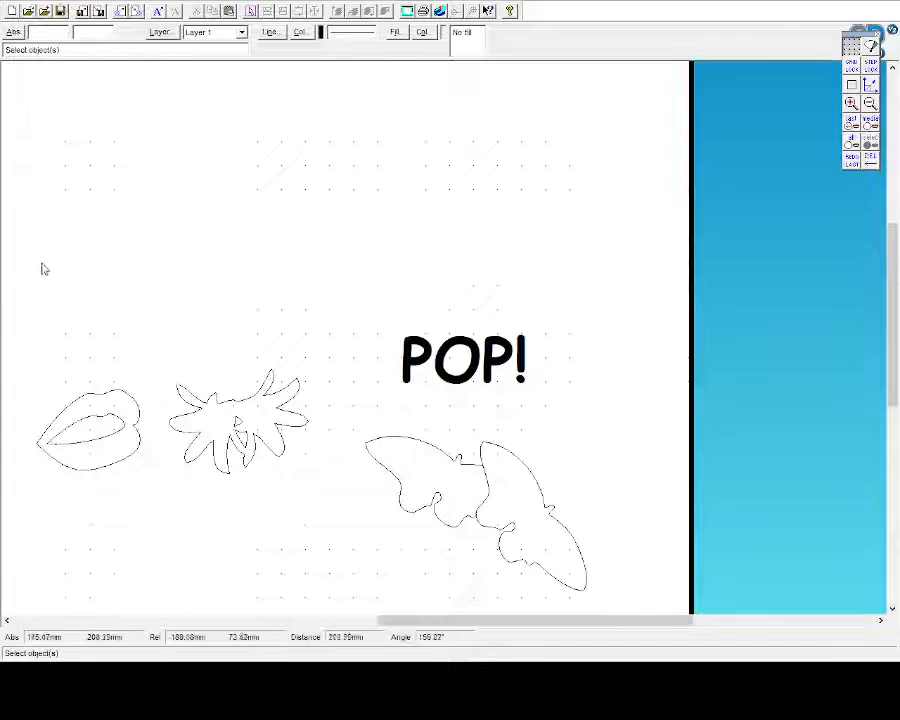
click(28, 254)
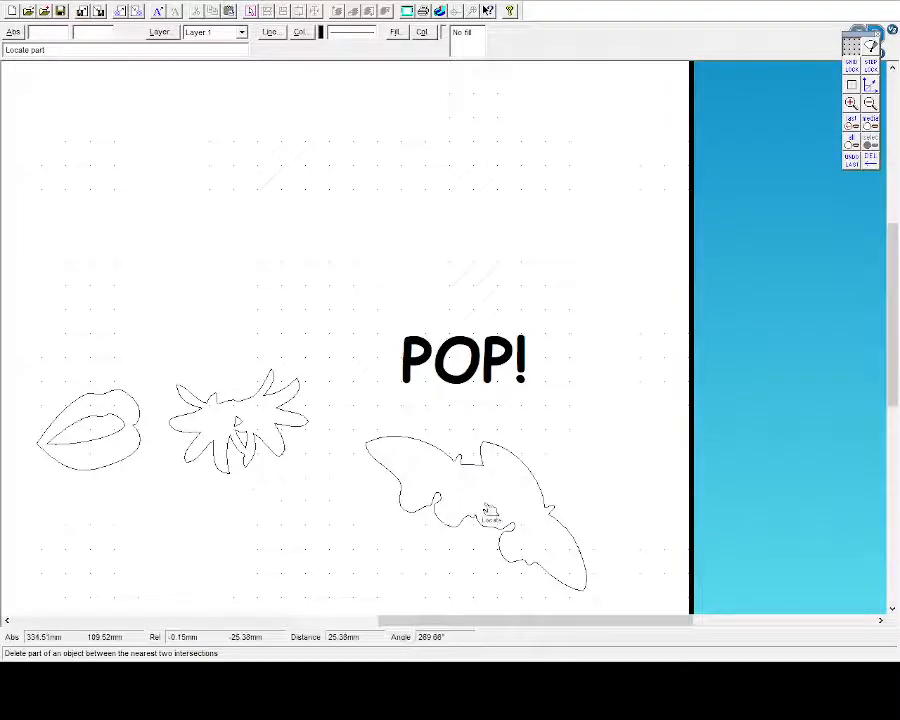
scroll(568, 476, down, 3)
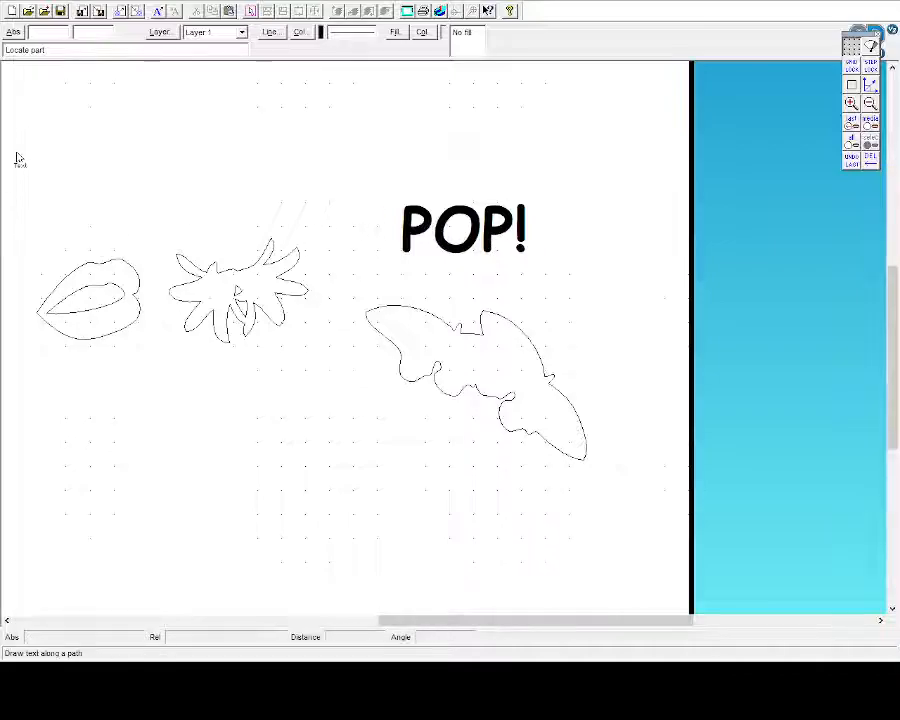
click(32, 102)
scroll(32, 102, up, 3)
key(Escape)
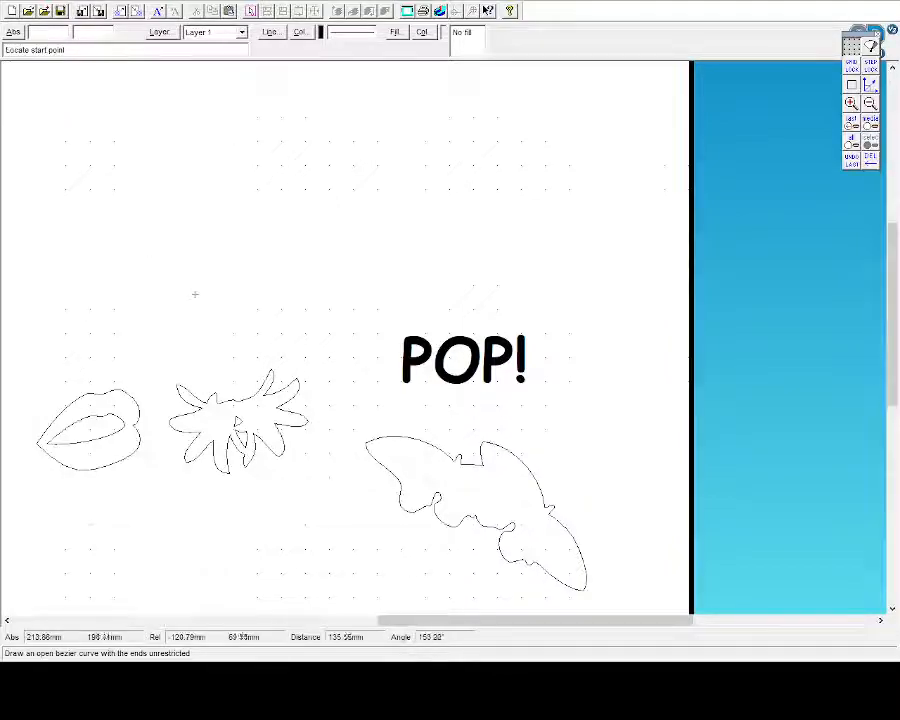
click(209, 285)
click(380, 283)
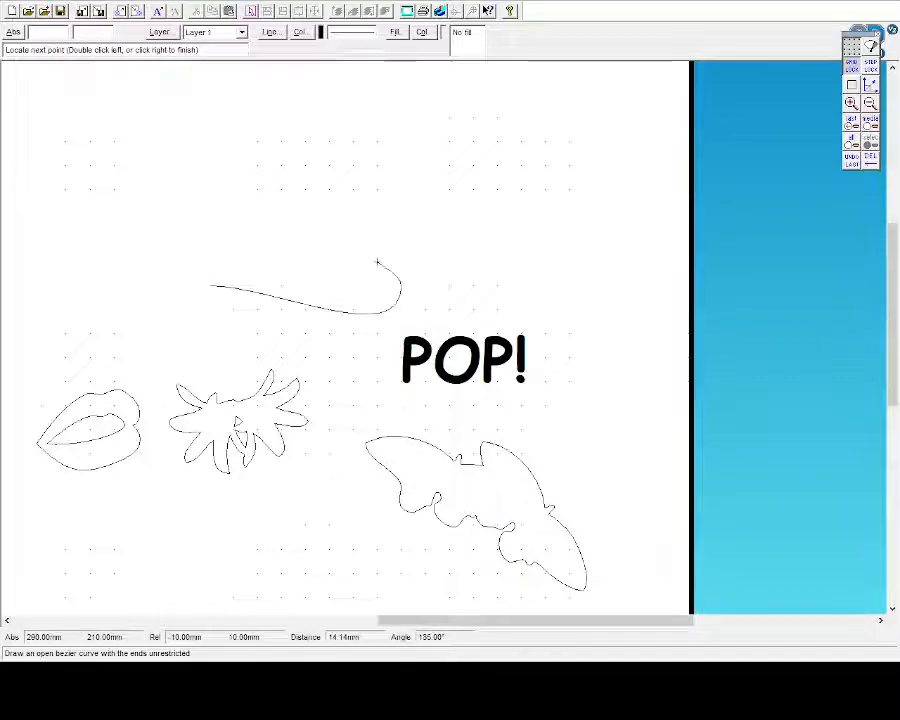
click(415, 285)
right_click(25, 80)
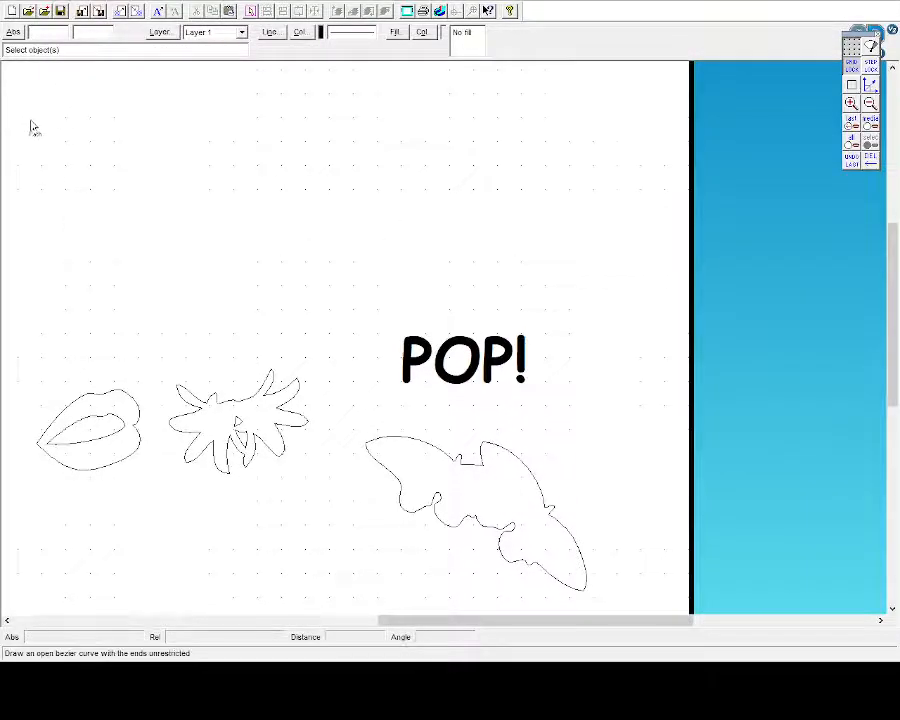
Draw an open Bezier curve as an arch about 70 mm wide and 20 mm high in the empty space above the flower outline
right_click(25, 85)
click(209, 285)
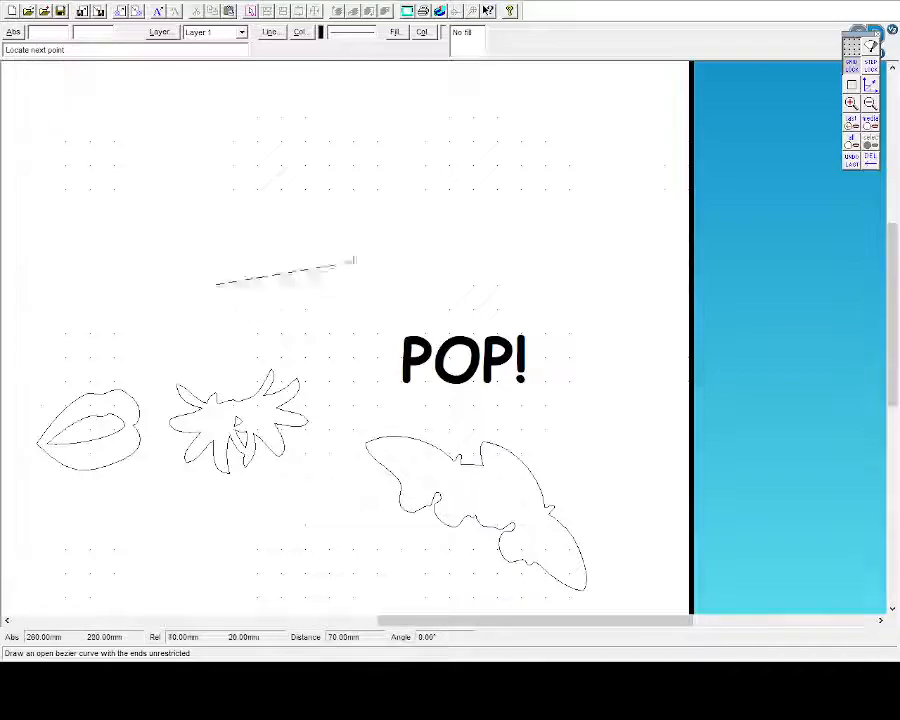
click(304, 237)
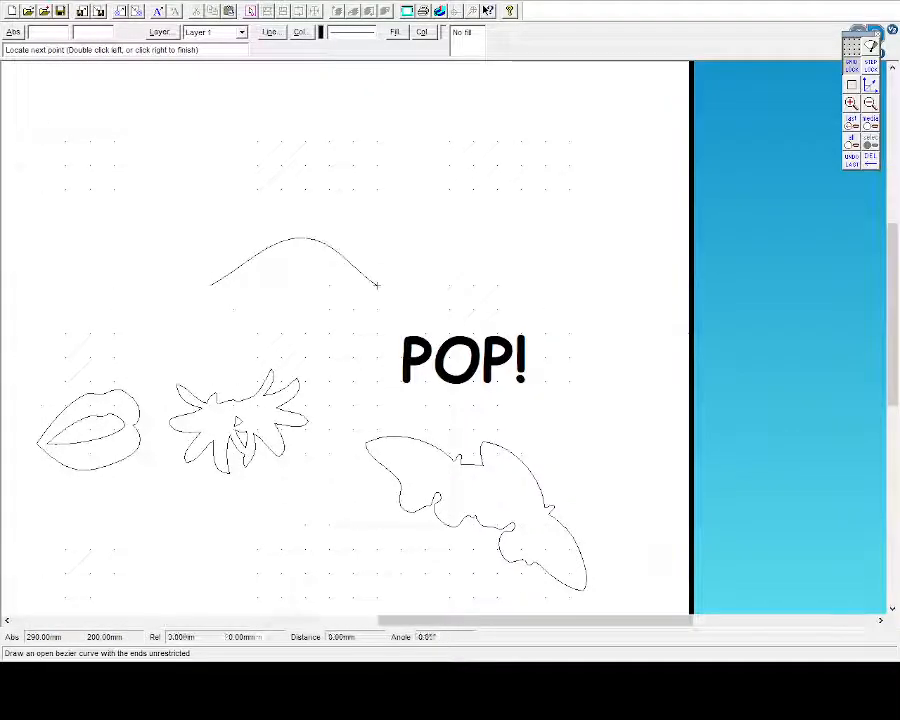
double_click(377, 285)
key(Escape)
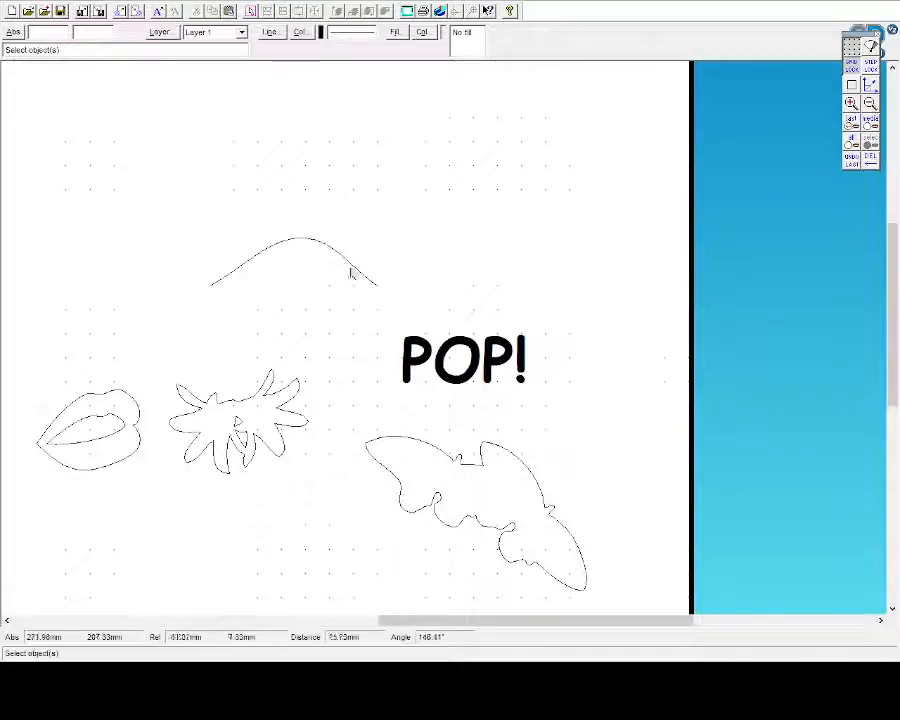
Reshape the open curve into a rounder arch by raising its middle node 10 mm and turning both end handles straight up
click(358, 277)
click(870, 606)
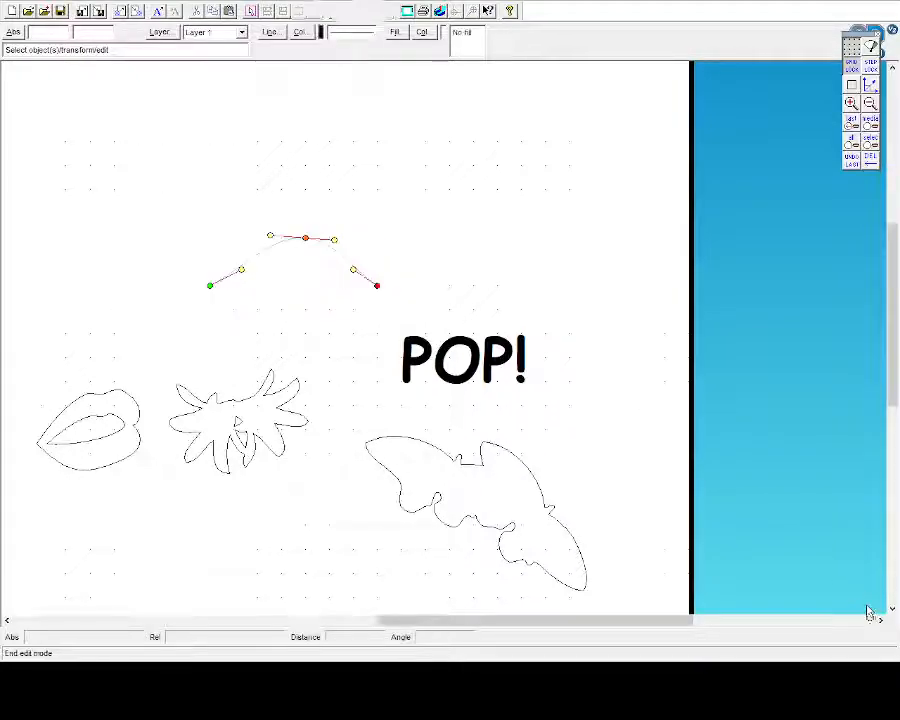
drag(310, 246, 300, 220)
drag(242, 266, 209, 261)
drag(352, 267, 377, 261)
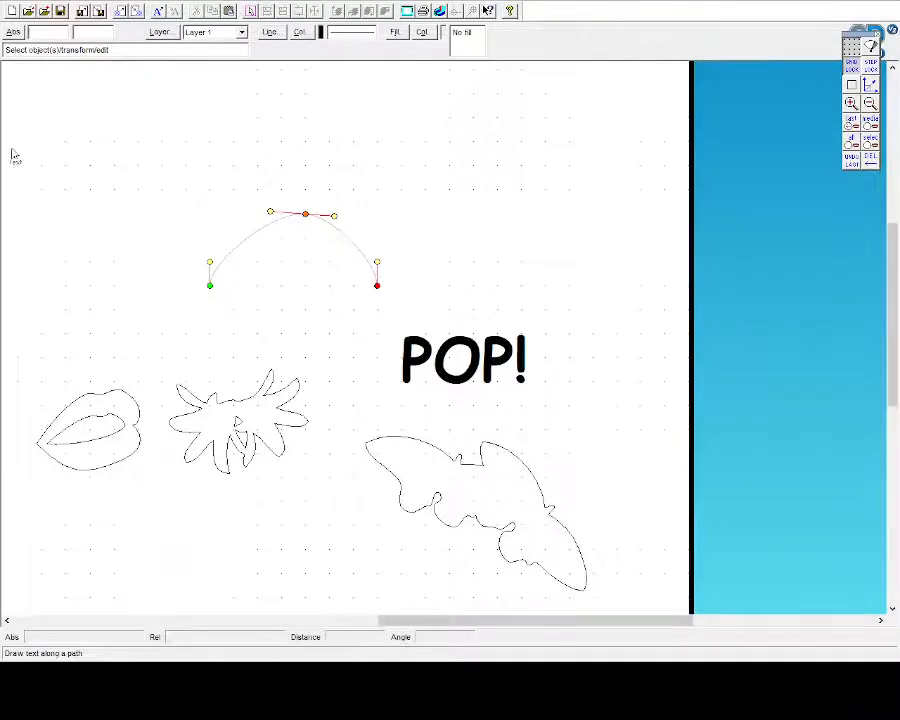
Place the text POP! along the outer side of the arched curve
click(250, 243)
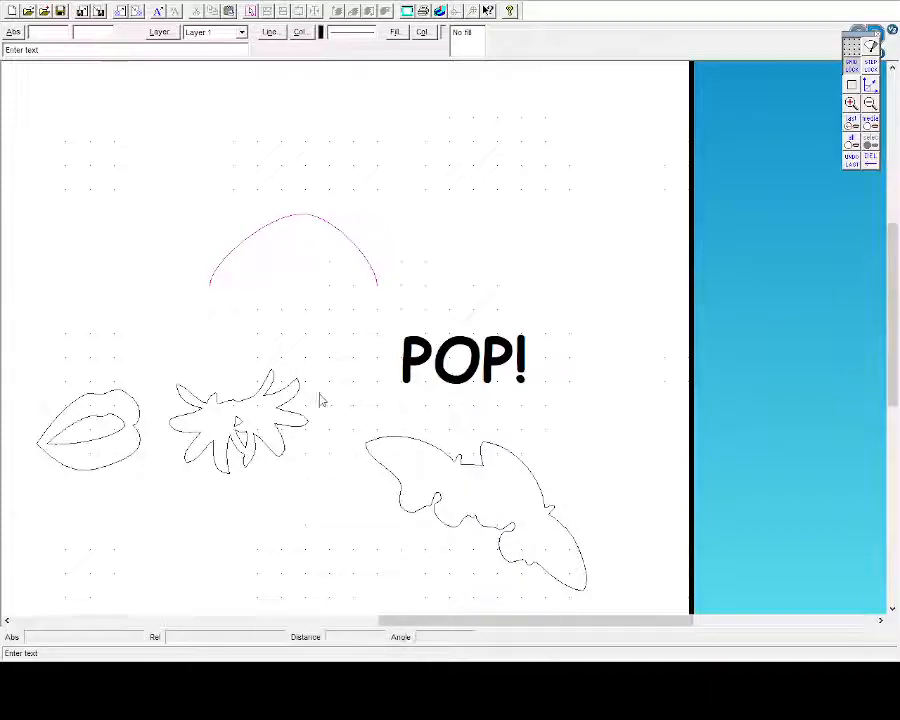
click(366, 150)
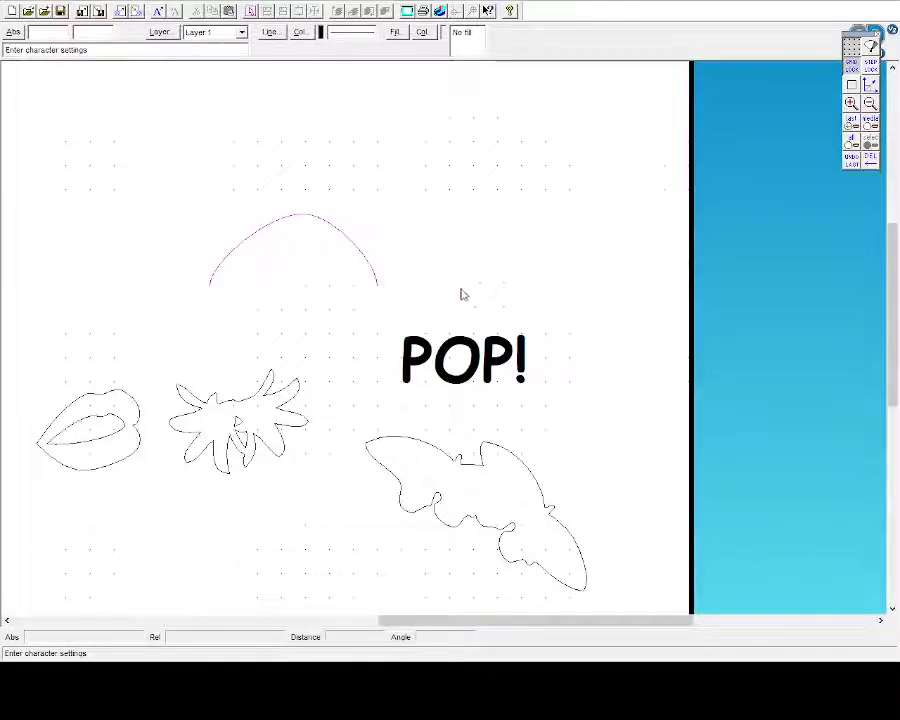
click(470, 459)
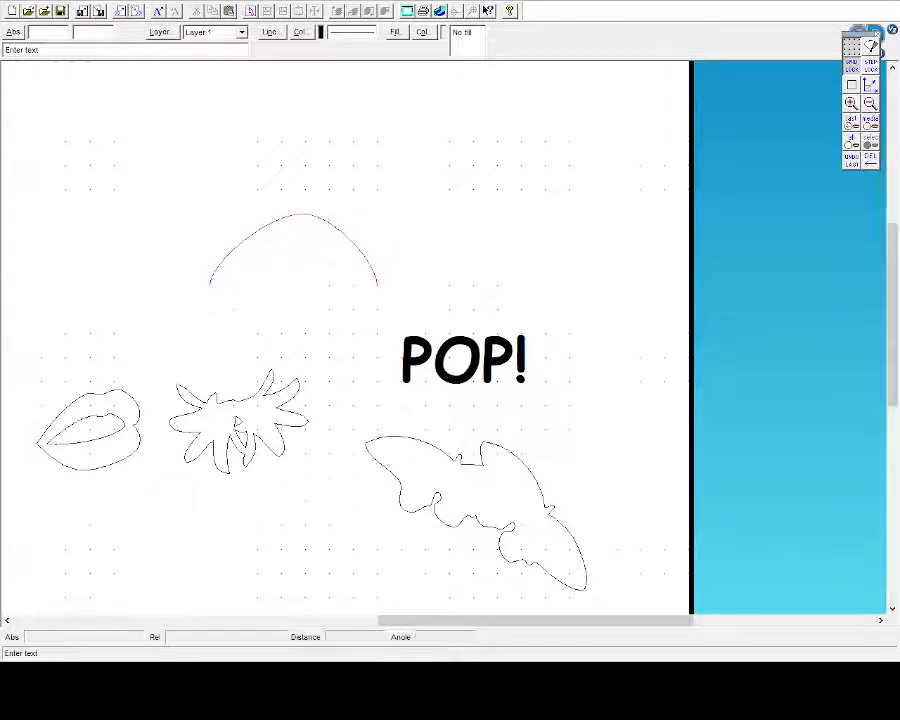
click(378, 376)
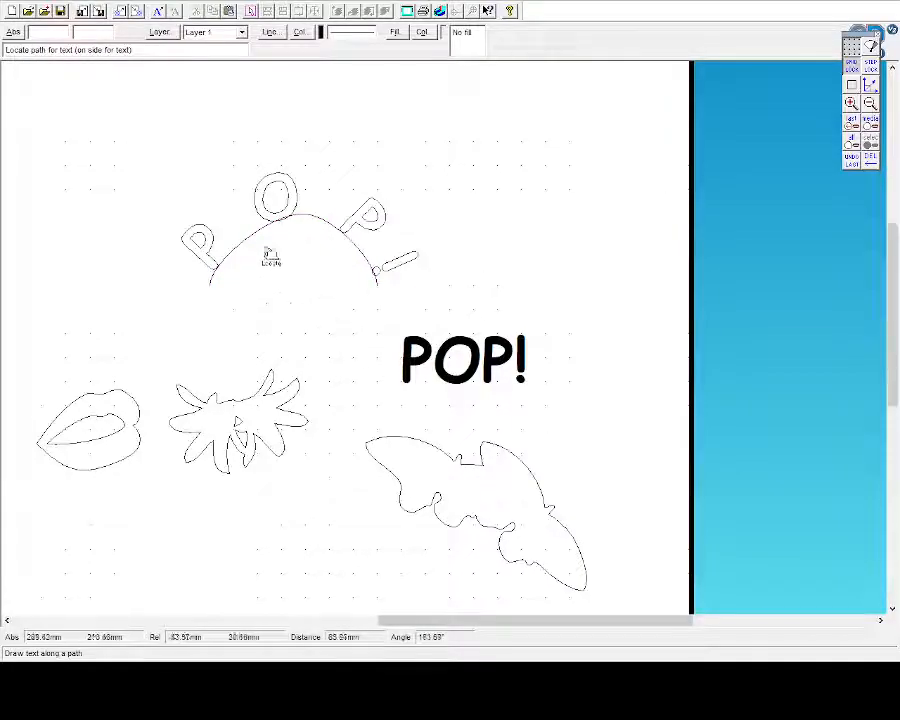
Delete the arched guide curve beneath the curved POP! lettering
click(38, 250)
click(60, 251)
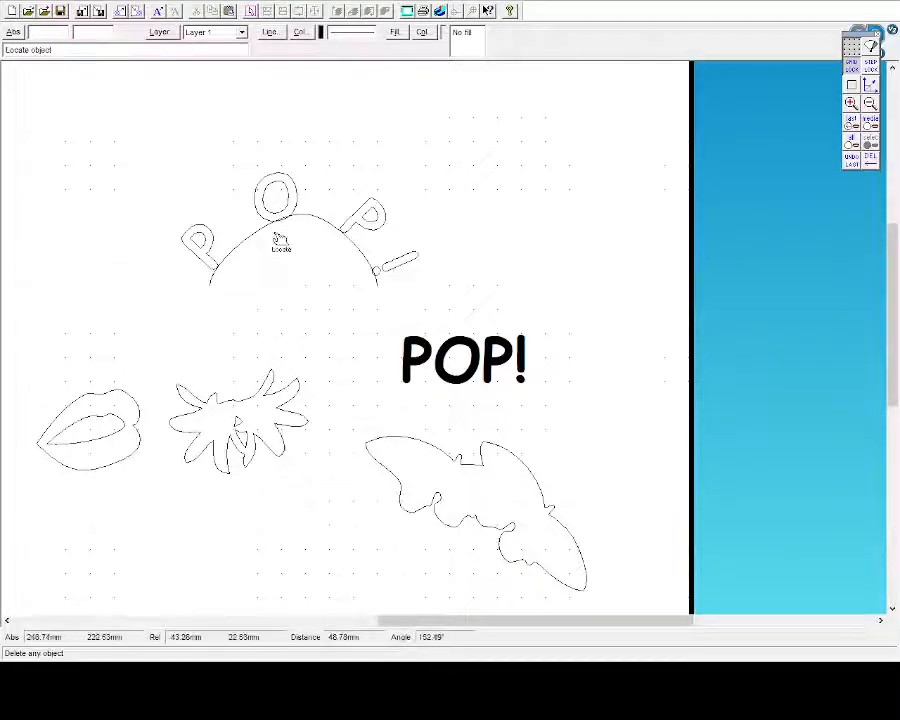
click(263, 238)
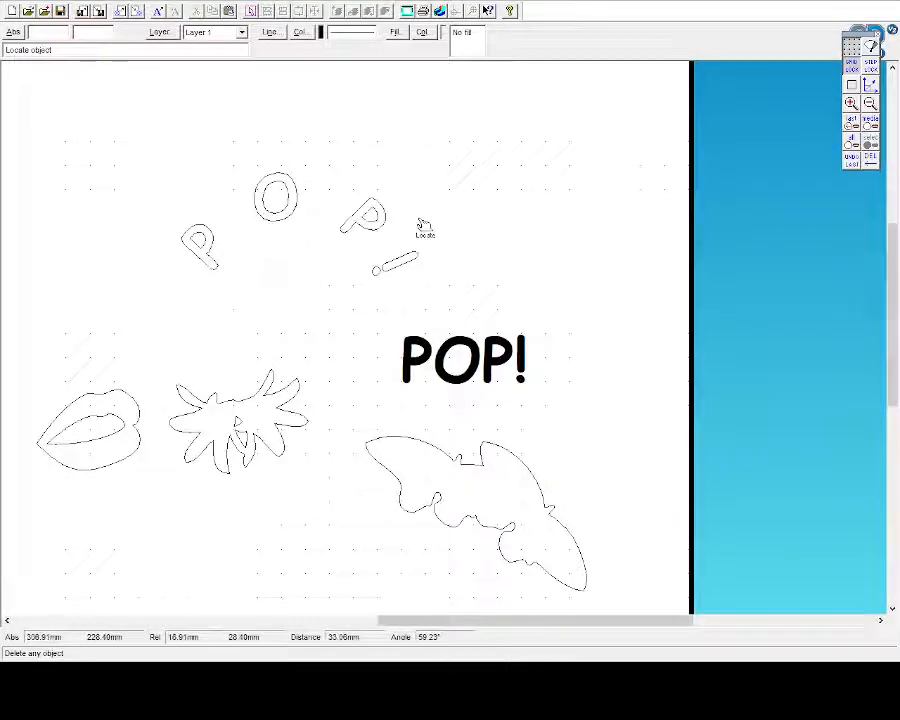
Move the curved POP! lettering up to the free area near the top edge of the page
click(11, 100)
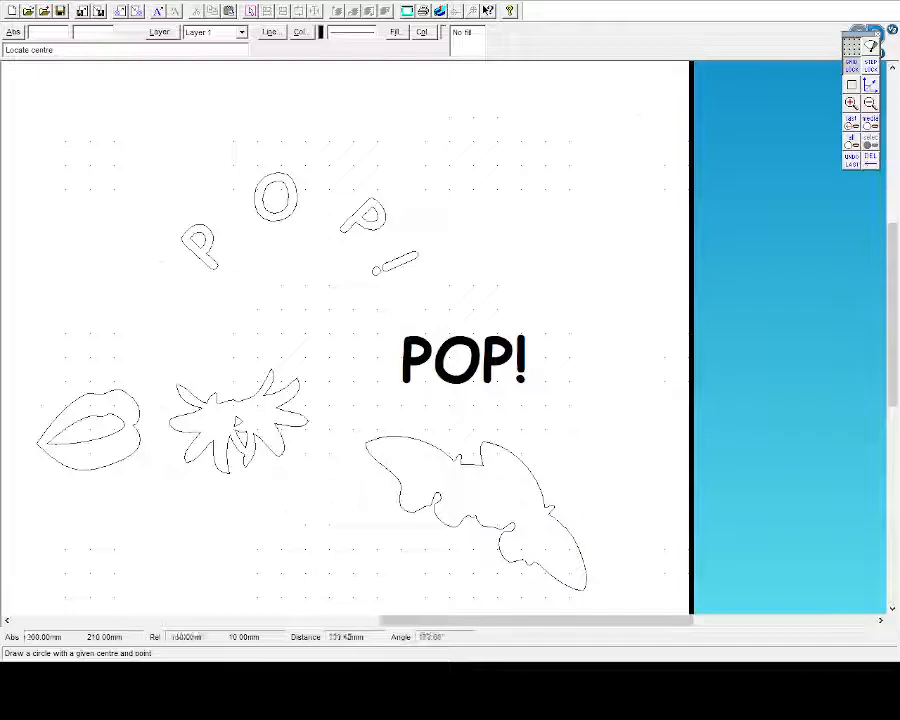
click(11, 77)
click(259, 210)
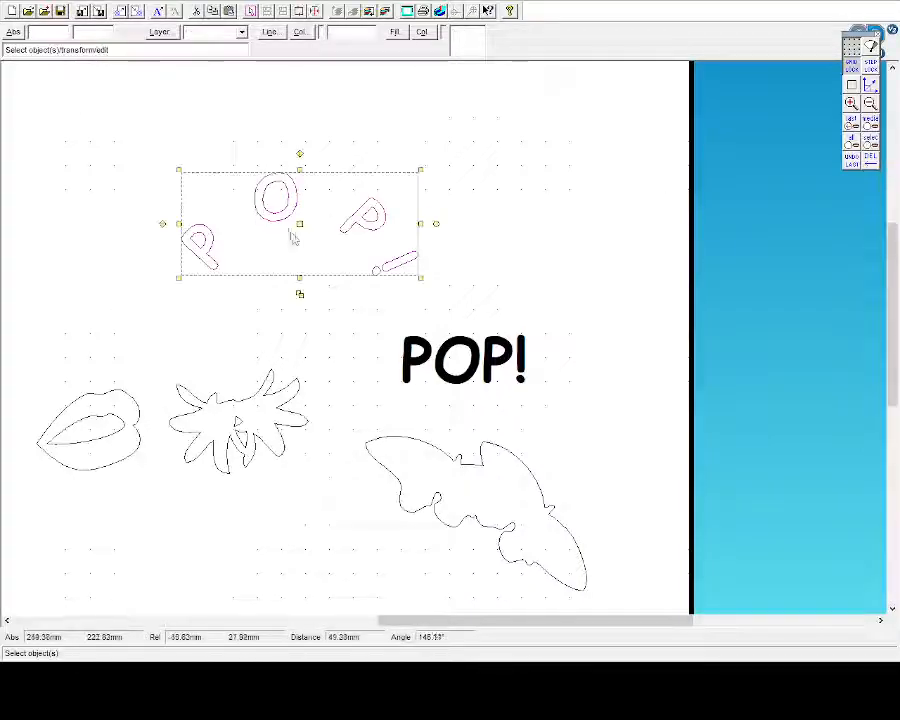
drag(299, 223, 338, 107)
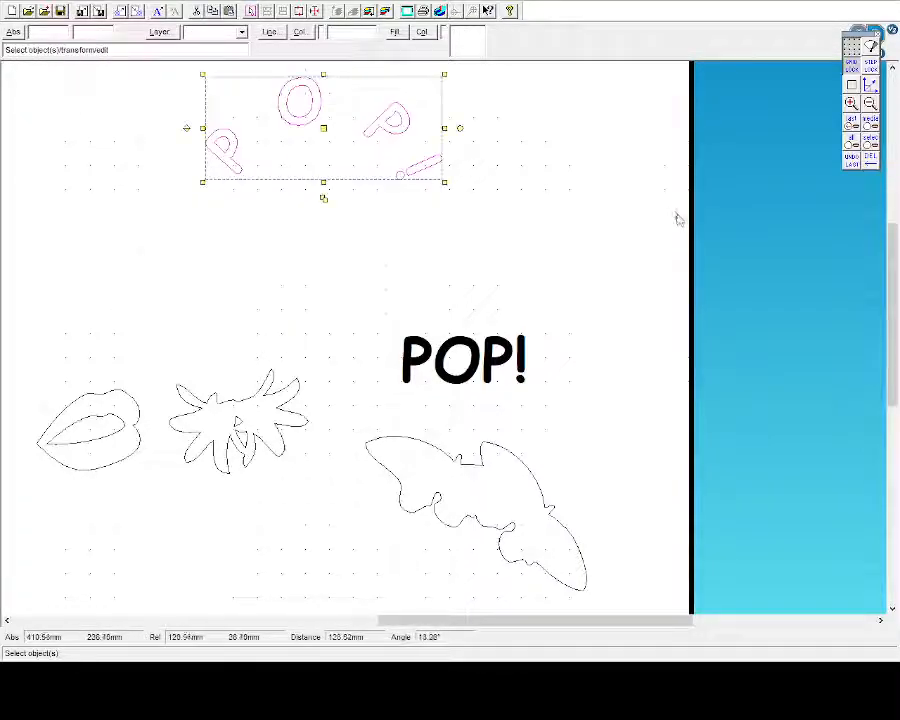
scroll(183, 250, up, 3)
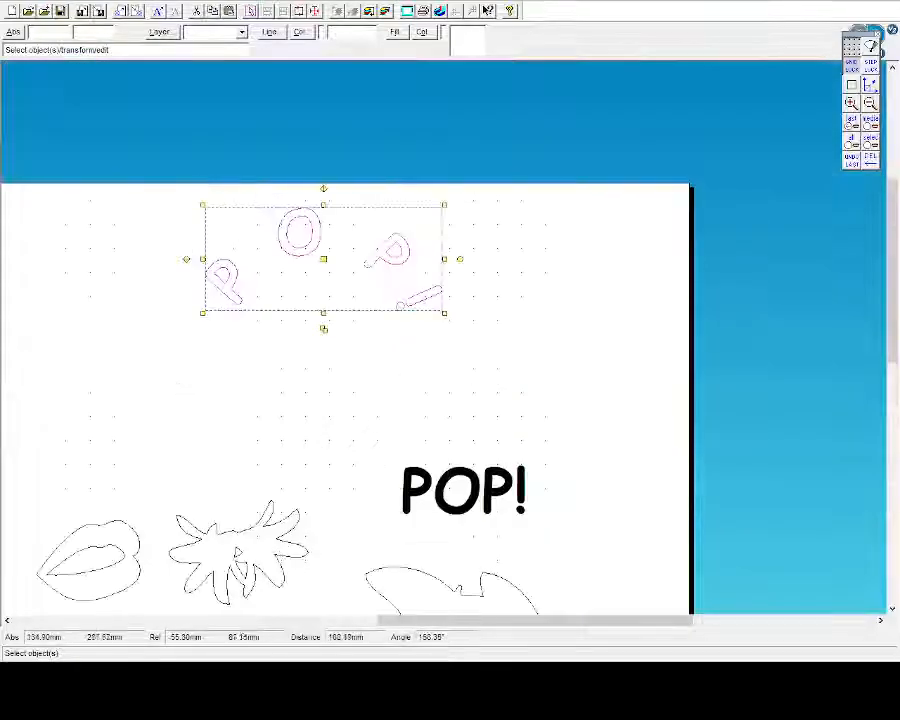
drag(323, 258, 323, 306)
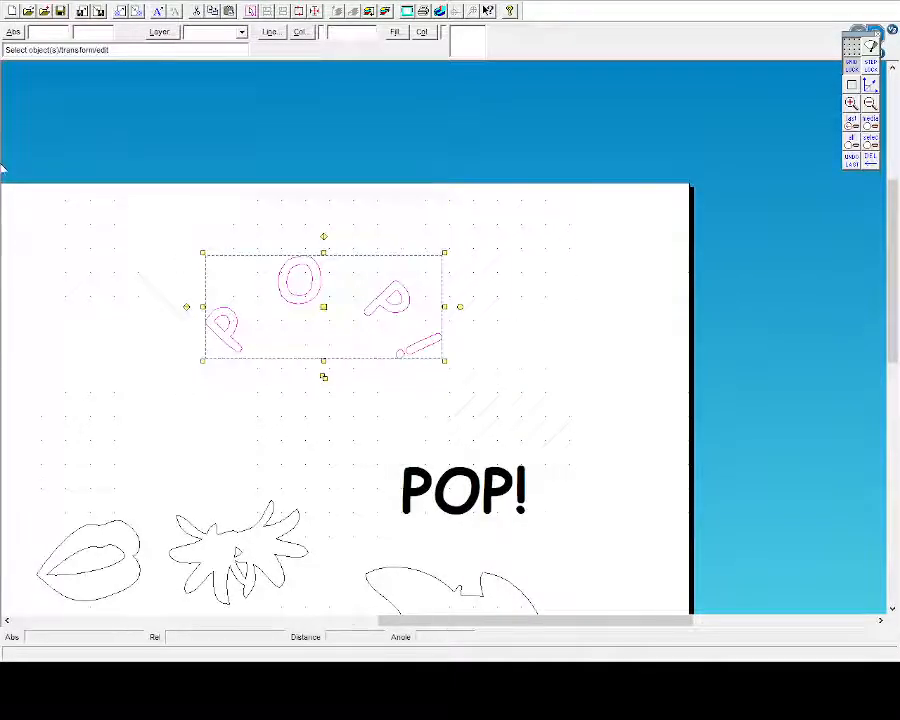
Draw a spiky starburst outline of connected lines on the grid, all the way around the curved POP! lettering
click(32, 81)
click(66, 82)
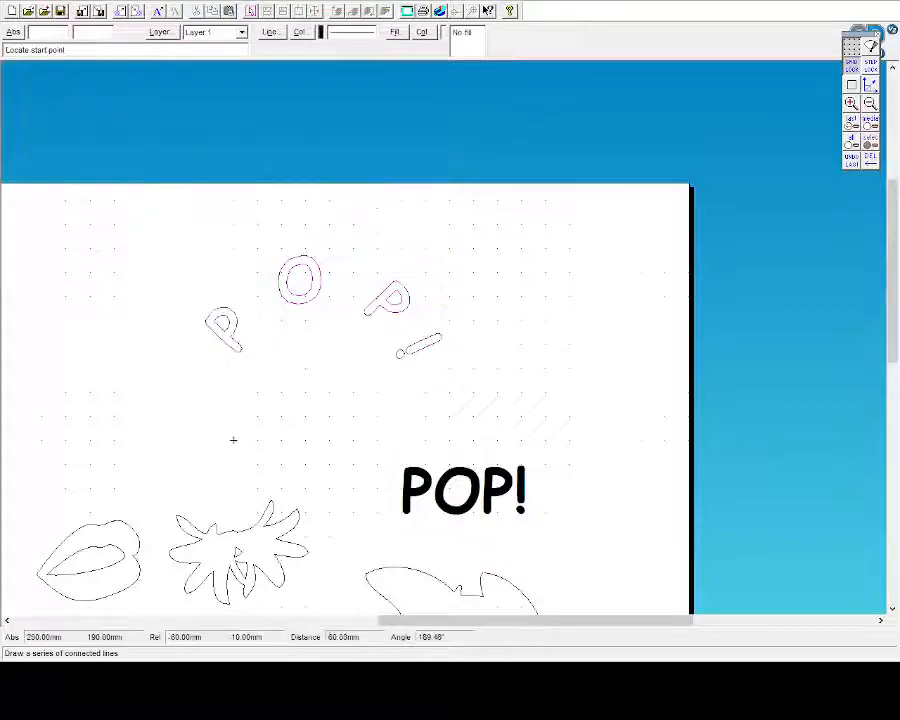
click(305, 463)
click(281, 369)
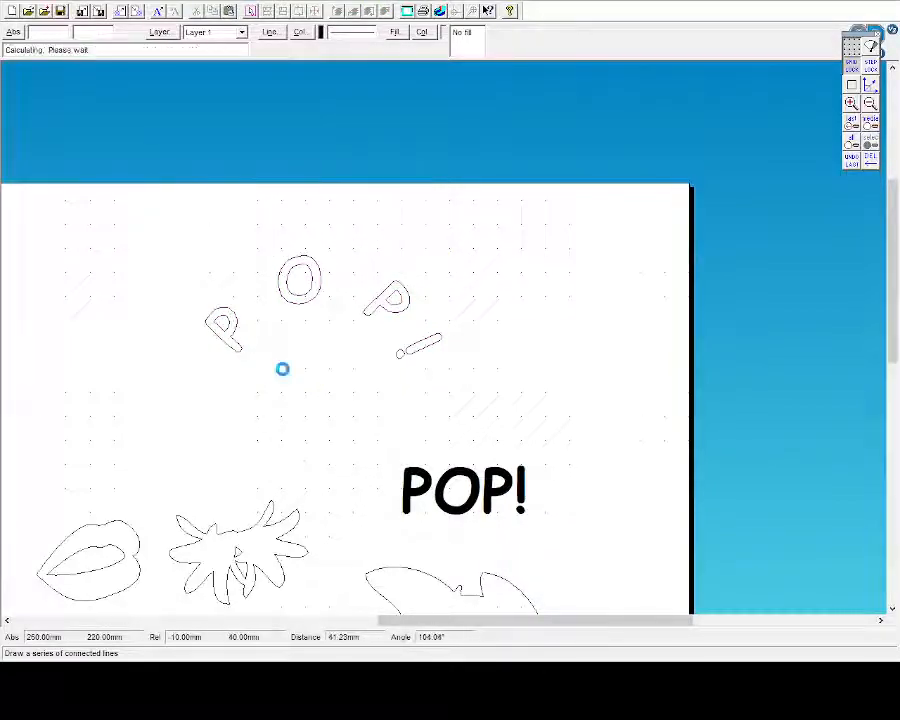
click(211, 437)
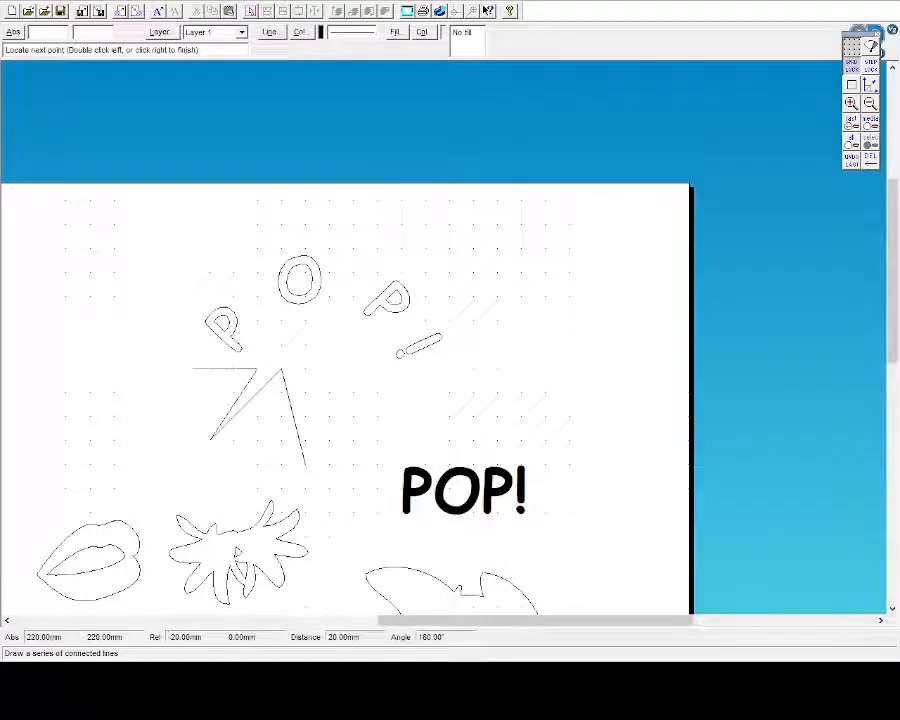
click(138, 368)
click(185, 320)
click(209, 270)
click(186, 224)
click(255, 245)
click(305, 200)
click(305, 222)
click(376, 201)
click(353, 247)
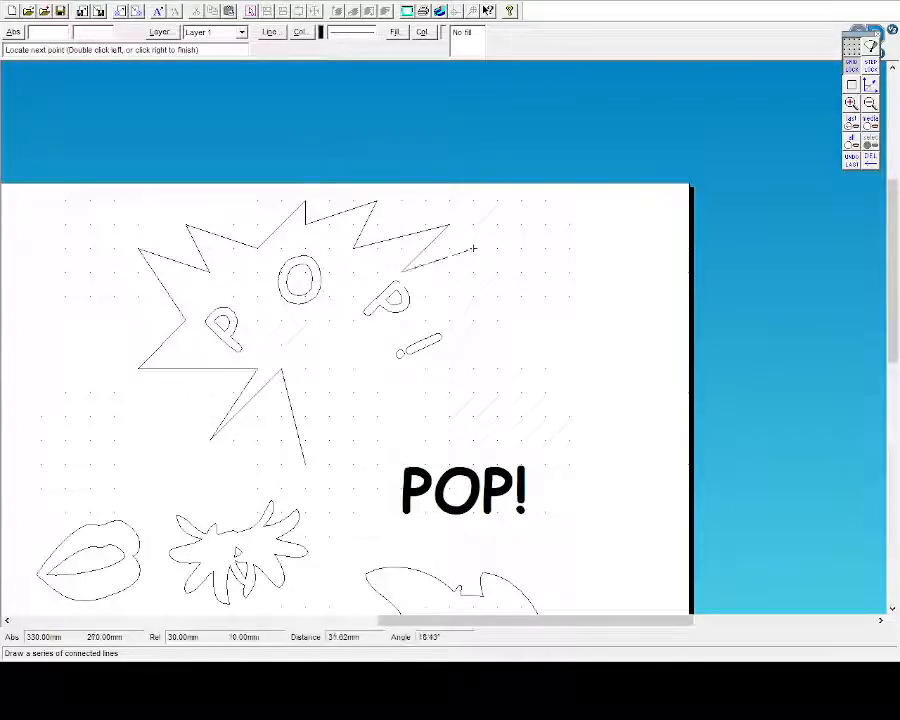
click(495, 271)
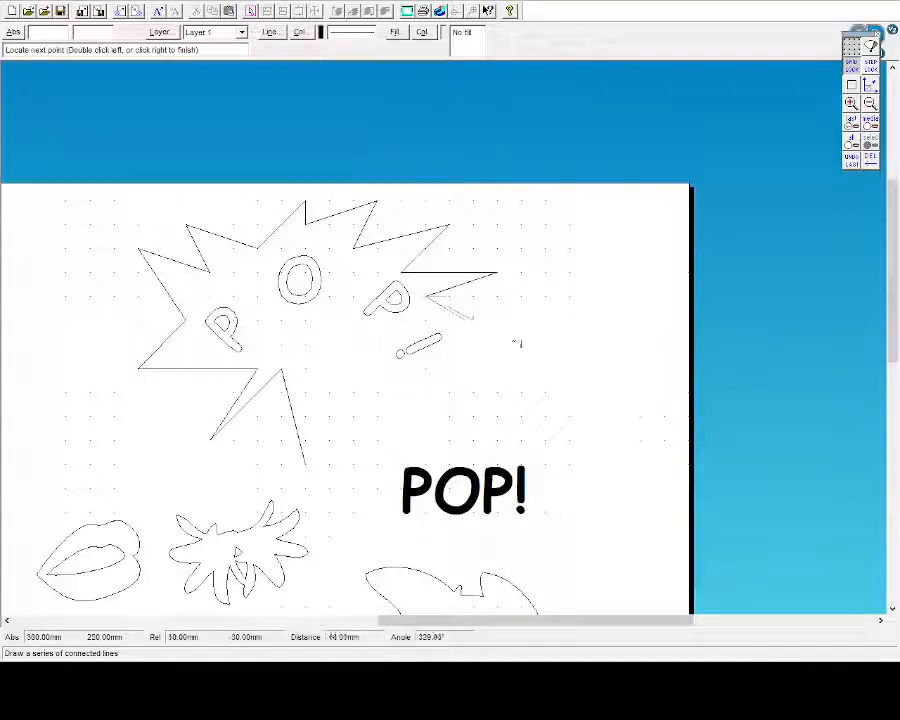
click(422, 368)
click(401, 416)
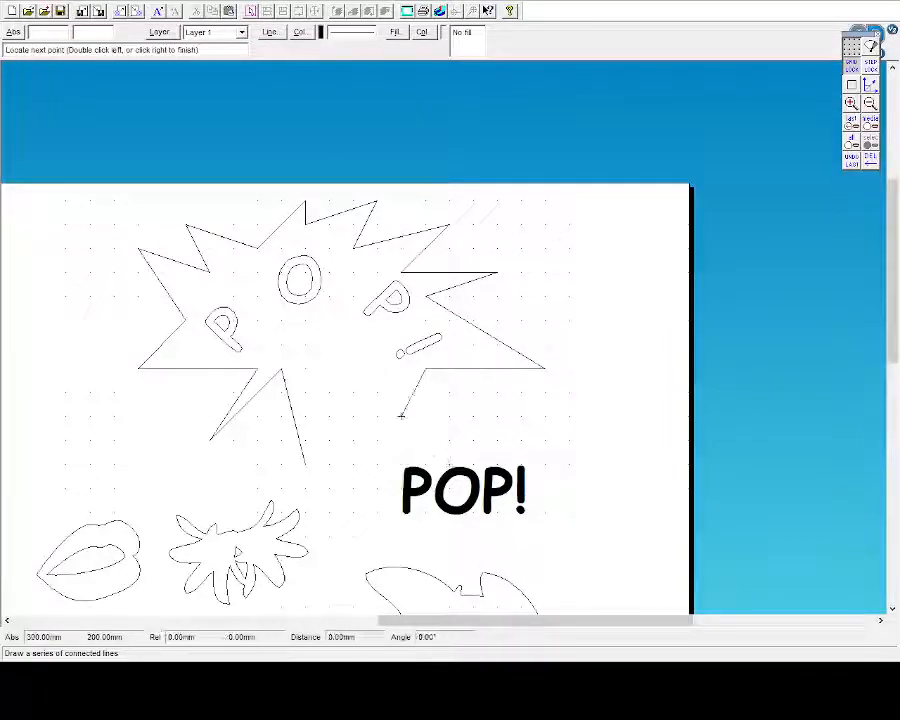
click(353, 394)
click(330, 463)
click(329, 395)
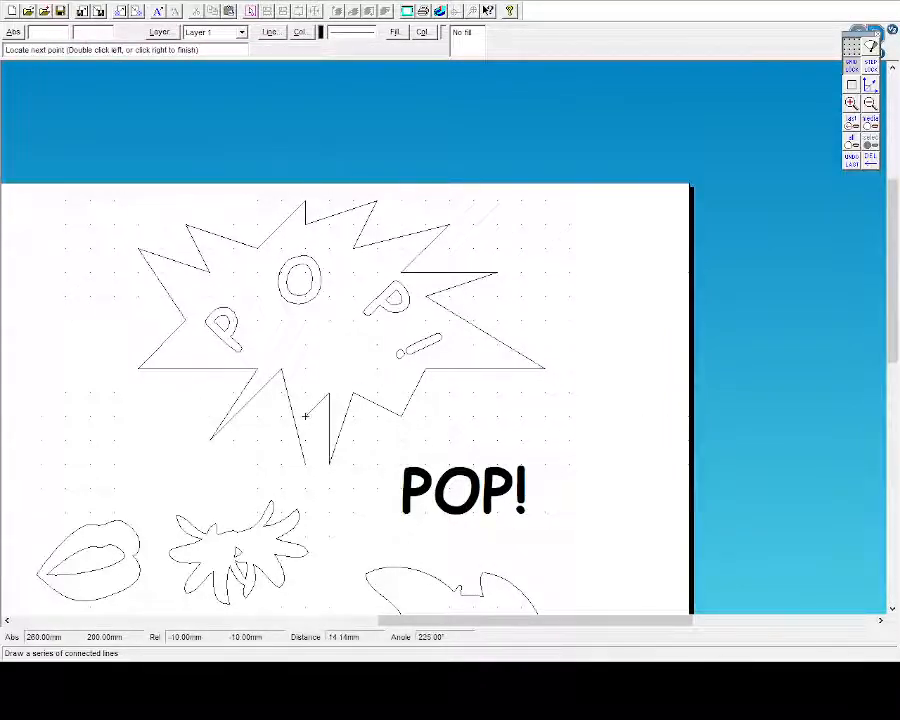
Reduce the width and height of the curved POP! lettering and centre it inside the starburst
click(9, 82)
click(411, 344)
drag(445, 307, 403, 307)
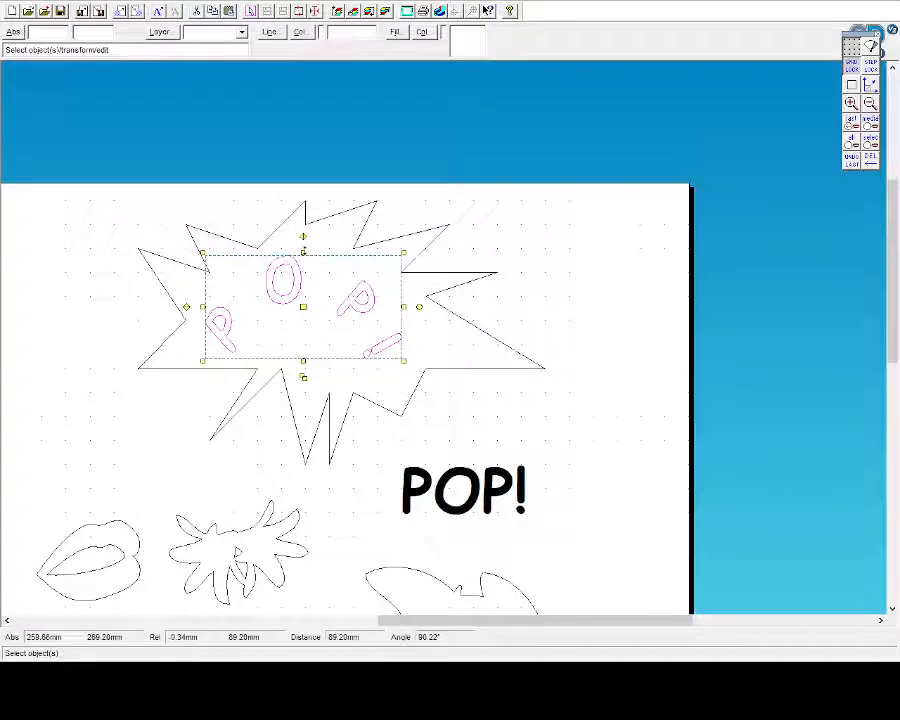
drag(303, 253, 303, 270)
drag(301, 315, 326, 313)
click(568, 260)
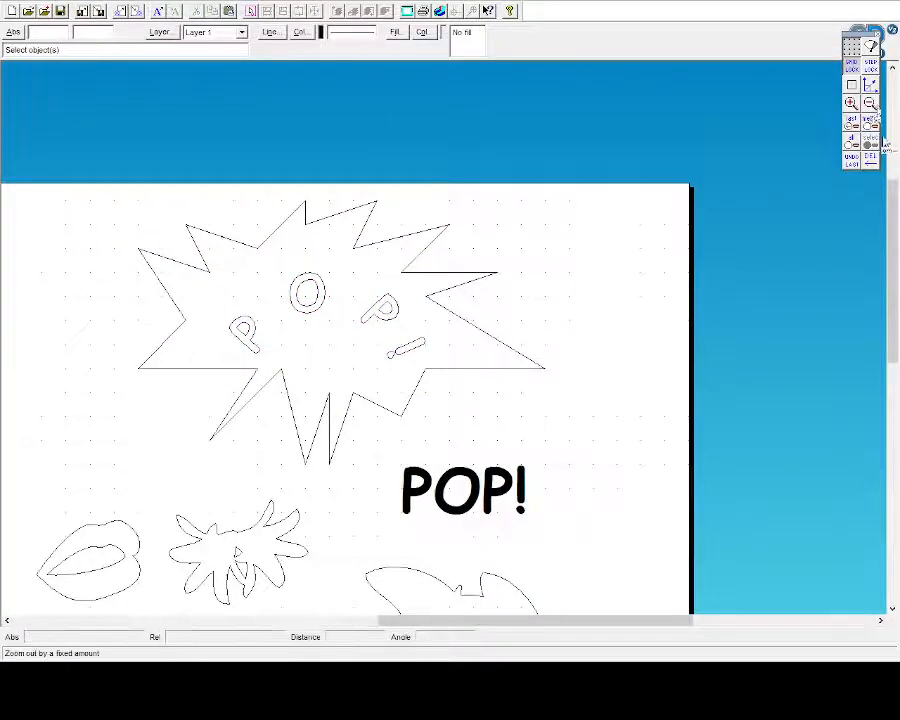
Scale the starburst and its lettering together to about a third of their size and place them just above the lips outline
click(870, 103)
click(870, 103)
scroll(600, 495, up, 2)
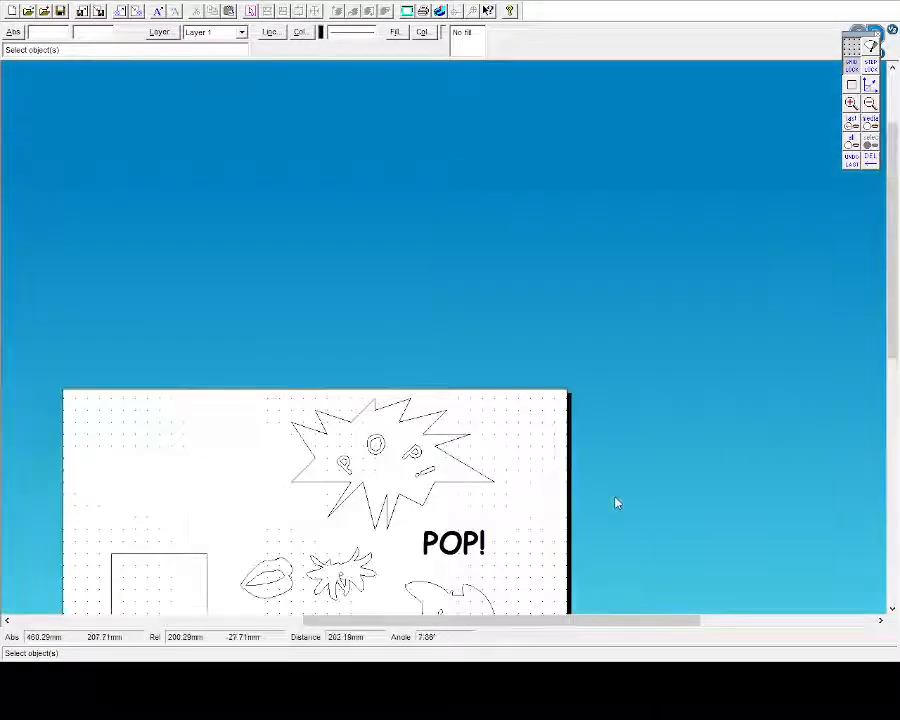
scroll(616, 503, down, 3)
drag(244, 128, 545, 288)
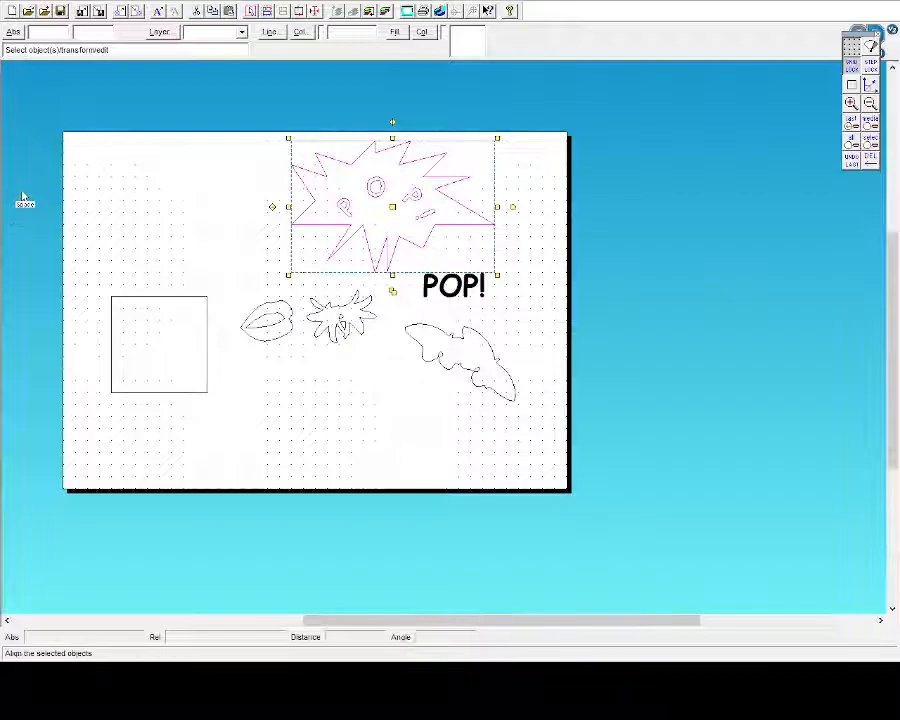
click(23, 198)
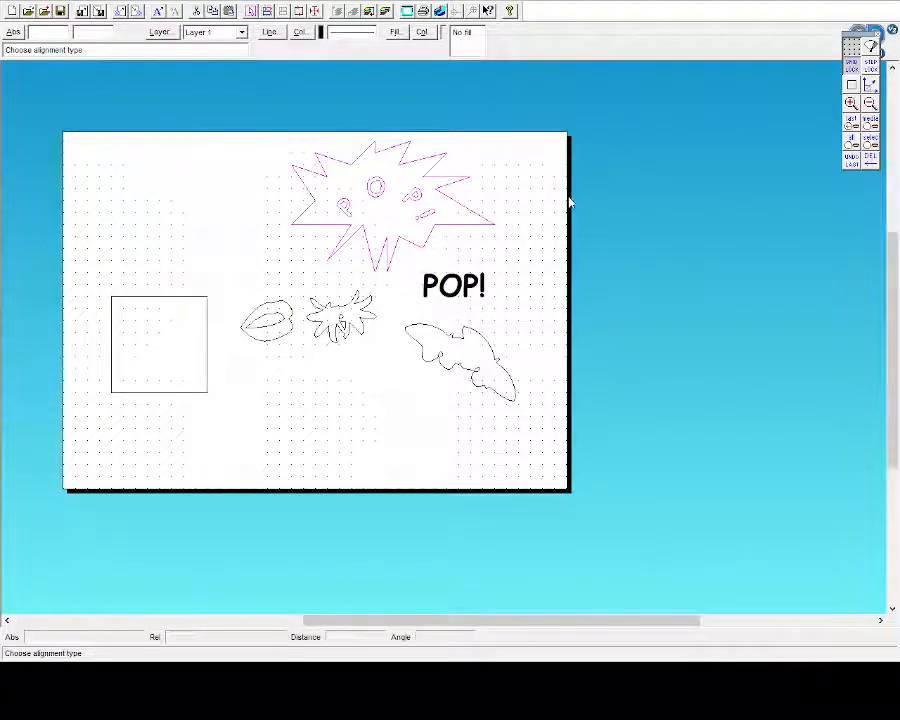
key(Escape)
drag(495, 137, 321, 235)
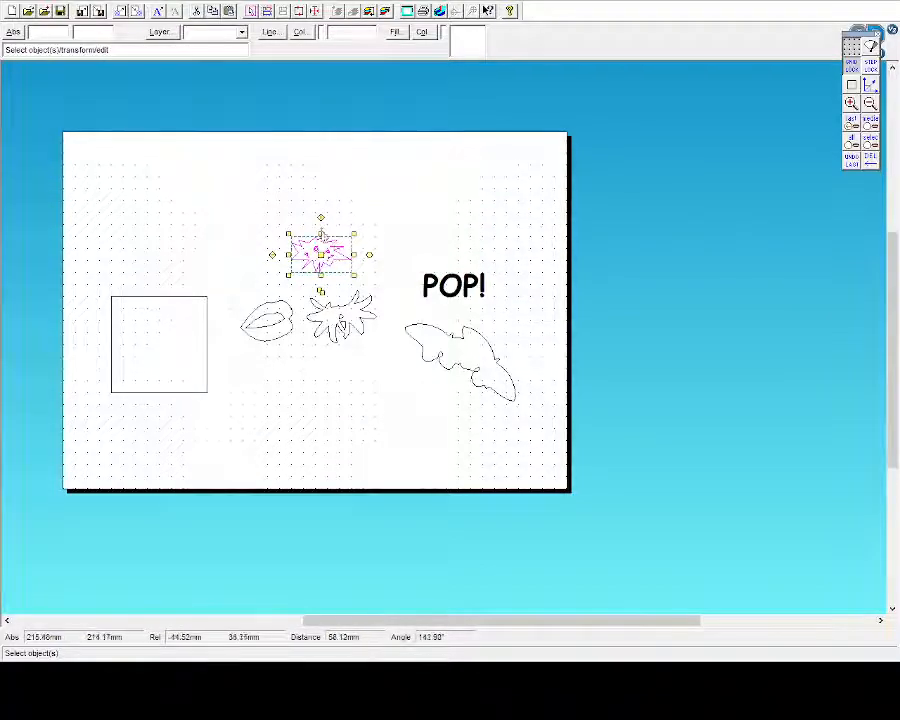
click(320, 249)
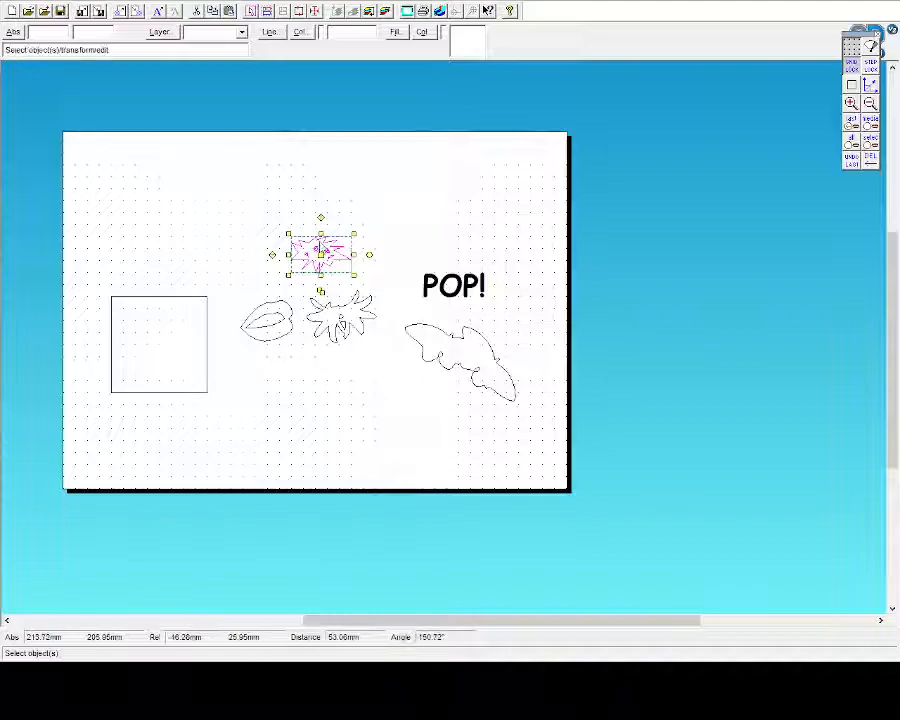
drag(320, 249, 260, 273)
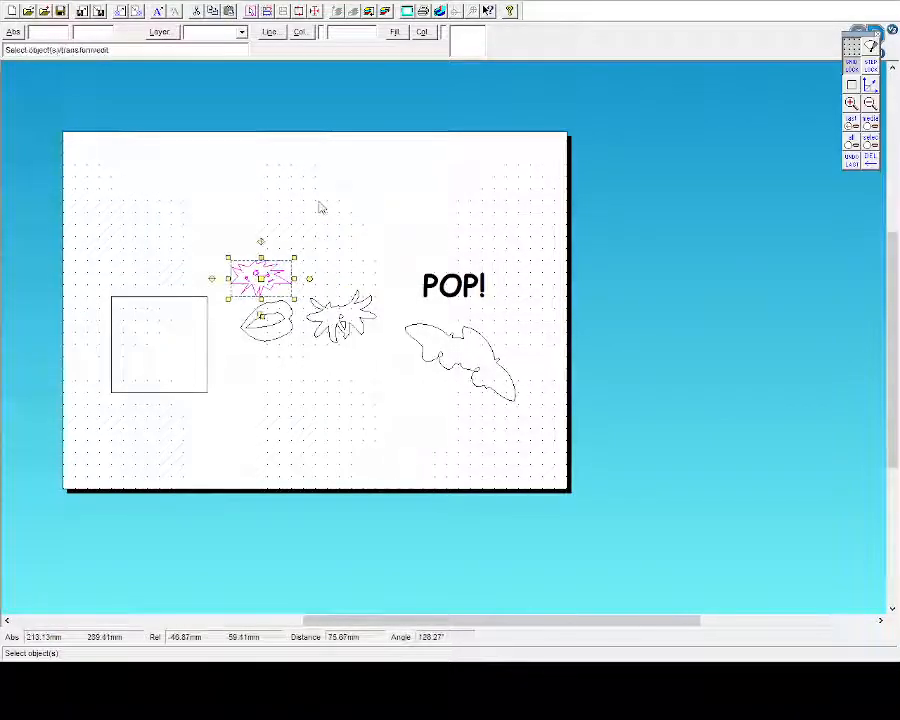
Move the curved POP! lettering out of the starburst to the free space directly above it
click(316, 210)
click(258, 277)
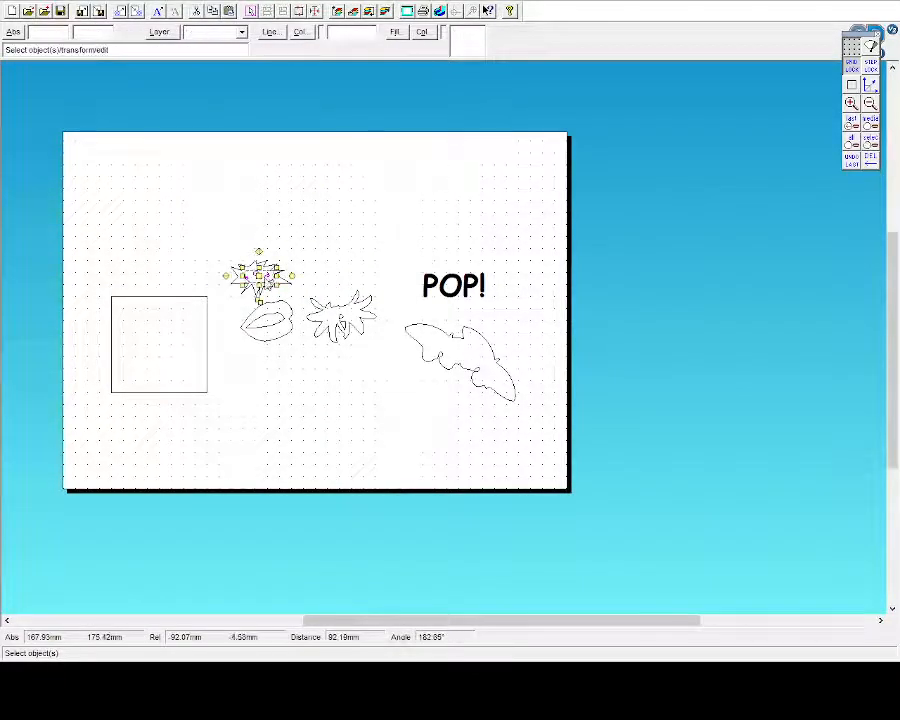
drag(258, 277, 258, 227)
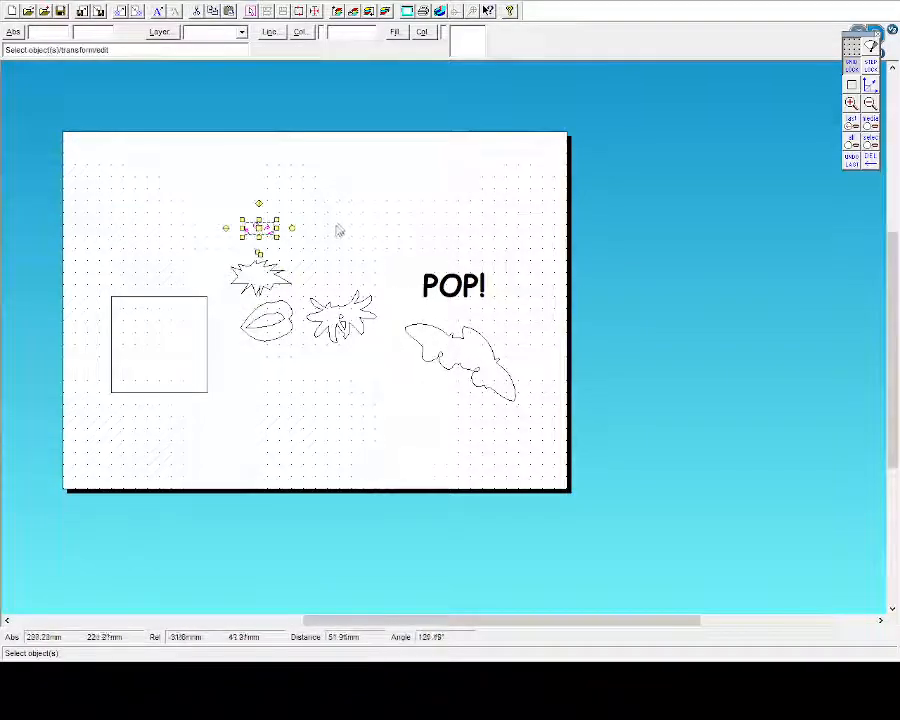
click(335, 216)
Draw two stacked rectangles 70 mm wide, one 40 mm high around the curved lettering and one about 50 mm high around the starburst
click(11, 120)
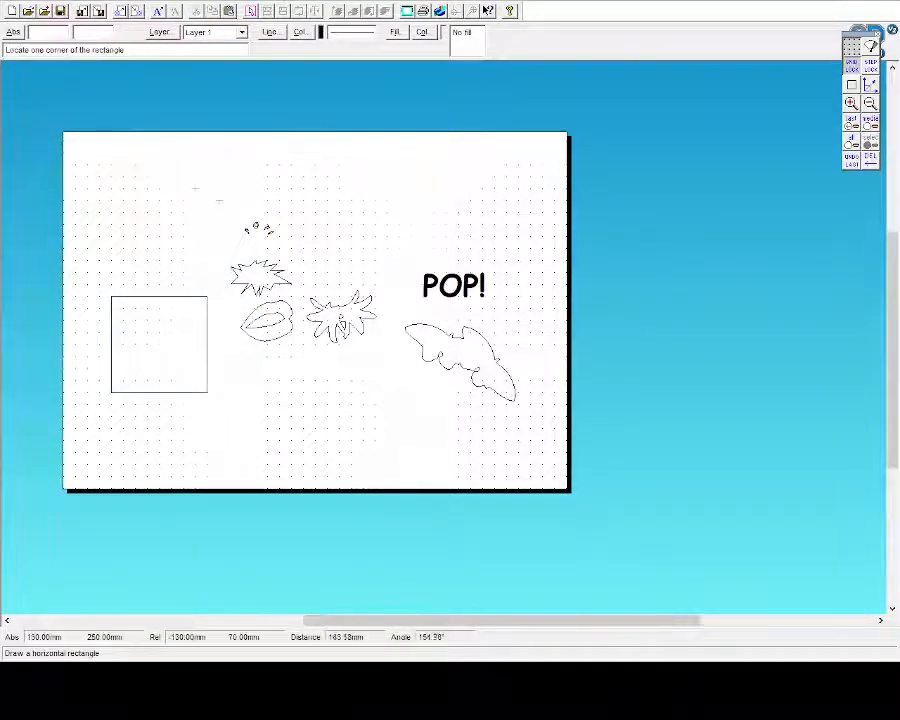
click(218, 200)
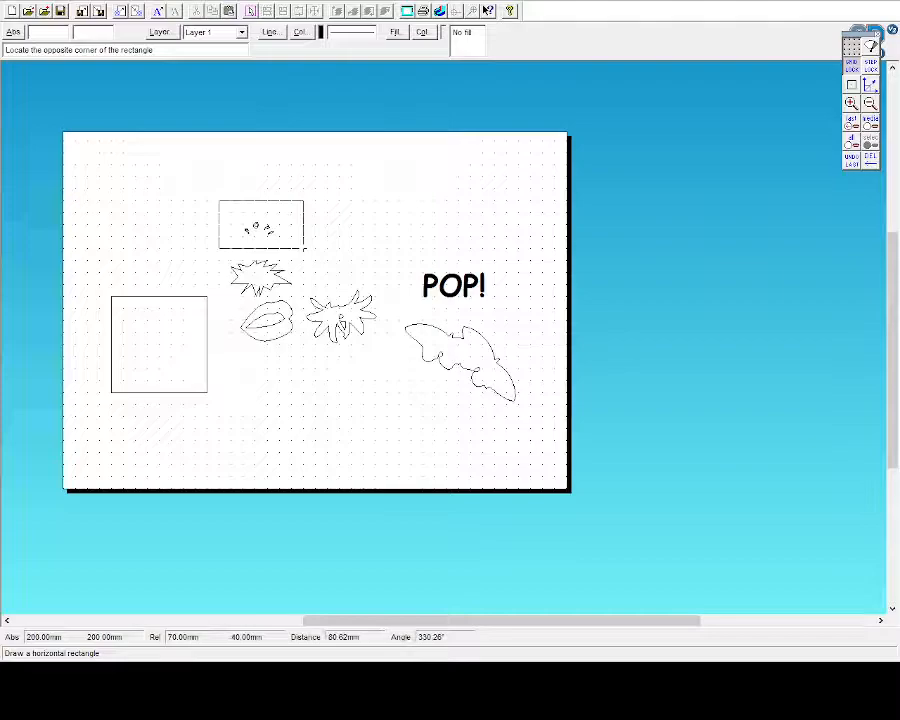
click(303, 296)
key(Escape)
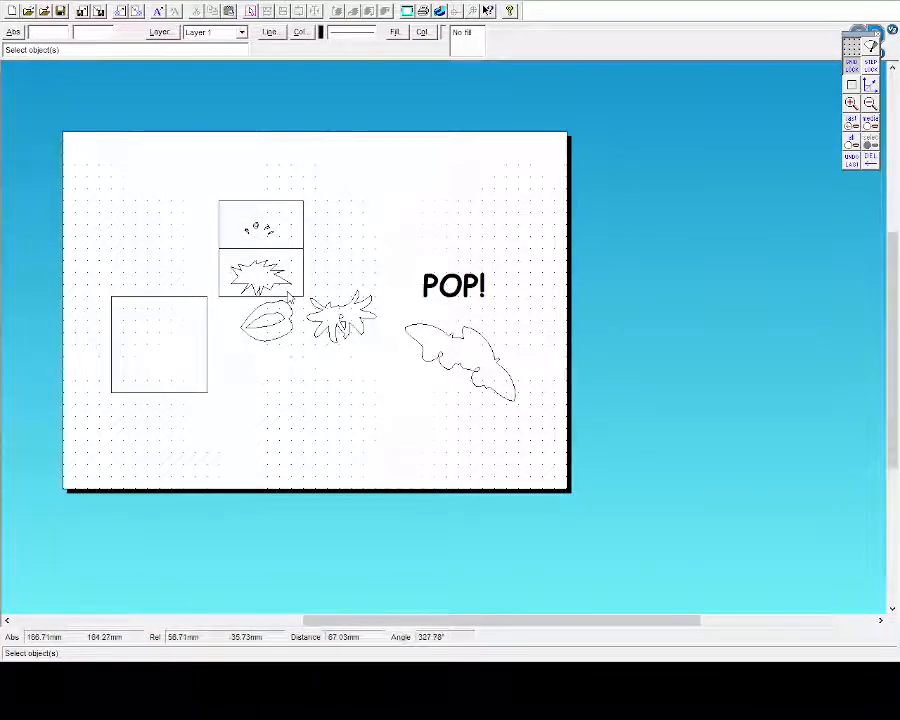
click(288, 298)
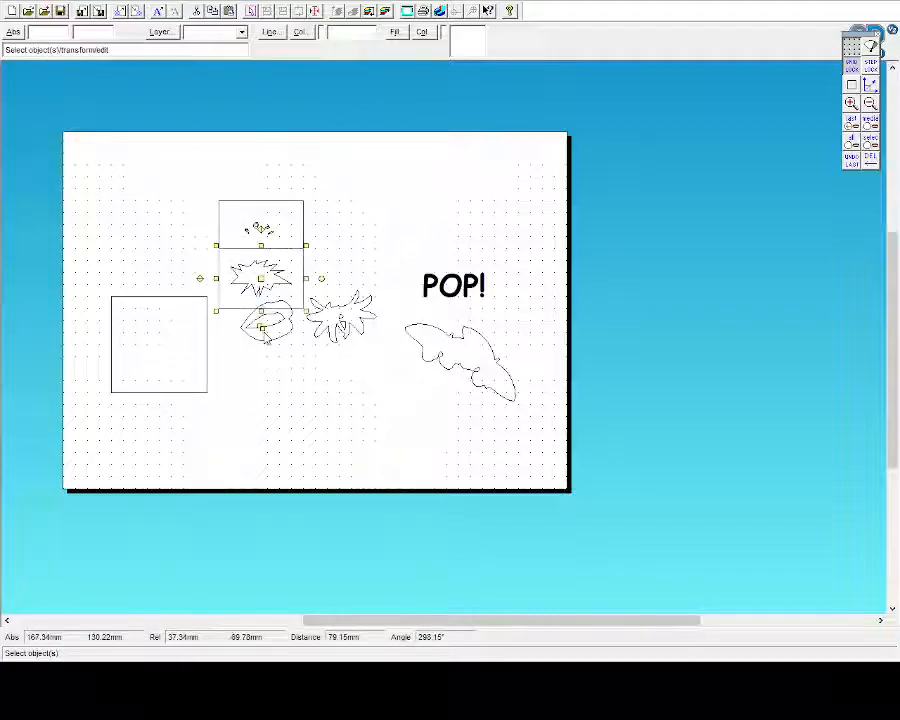
Move the lips below the starburst's box and frame them with a rectangle about 70 by 50 mm directly under that box
click(265, 334)
mouse_move(265, 320)
mouse_down()
mouse_move(265, 341)
mouse_move(257, 341)
mouse_up()
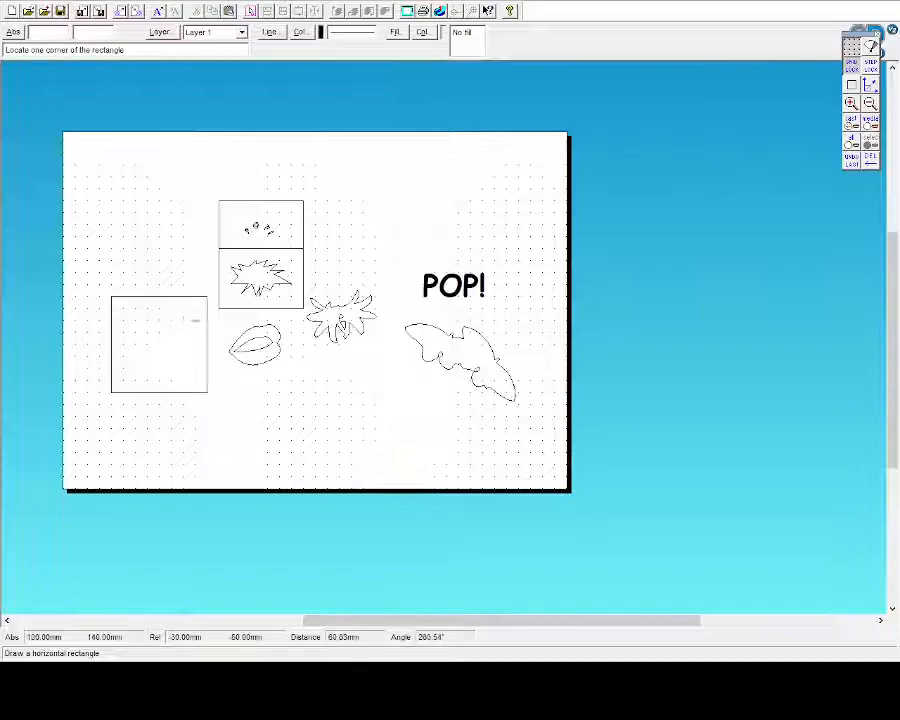
click(219, 308)
click(303, 368)
key(Escape)
Draw two connected lines forming a wedge from the left edge of the lips box into the upper lip, with its ends 10 mm apart
click(27, 90)
click(851, 104)
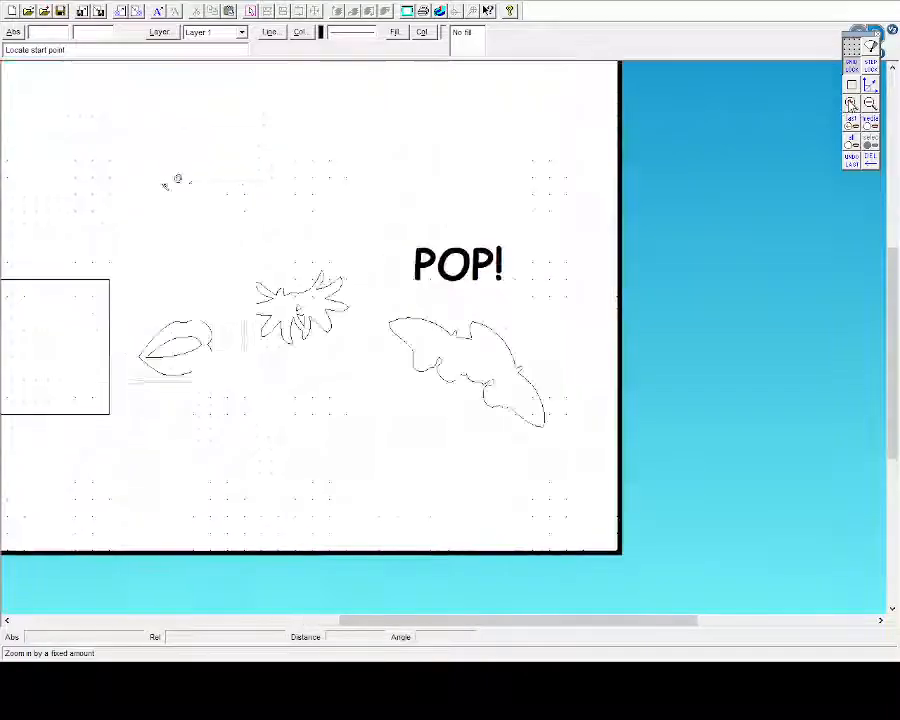
drag(486, 621, 362, 621)
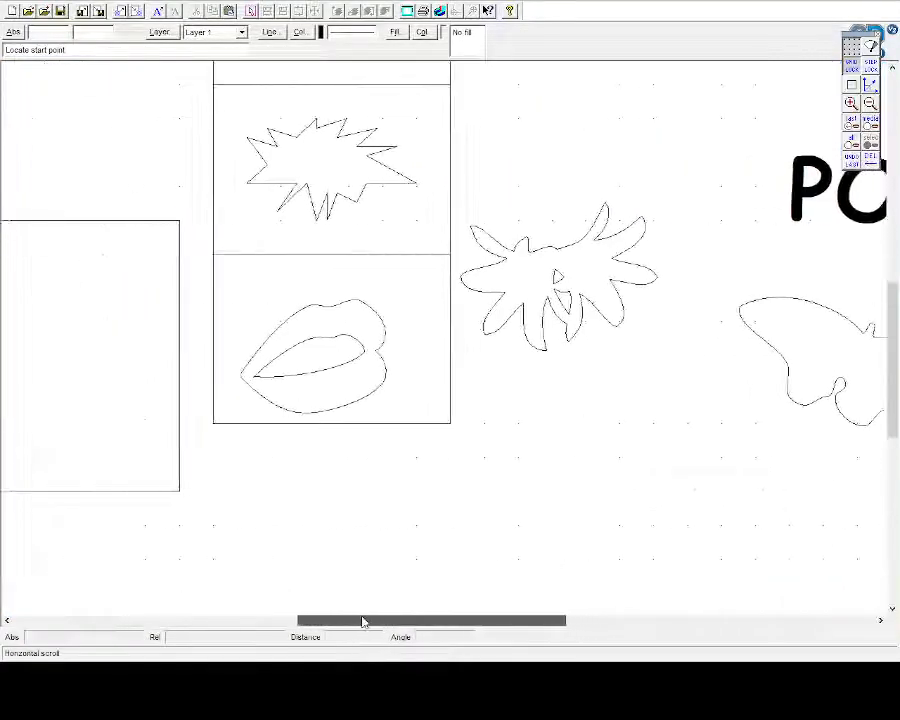
click(315, 321)
double_click(215, 290)
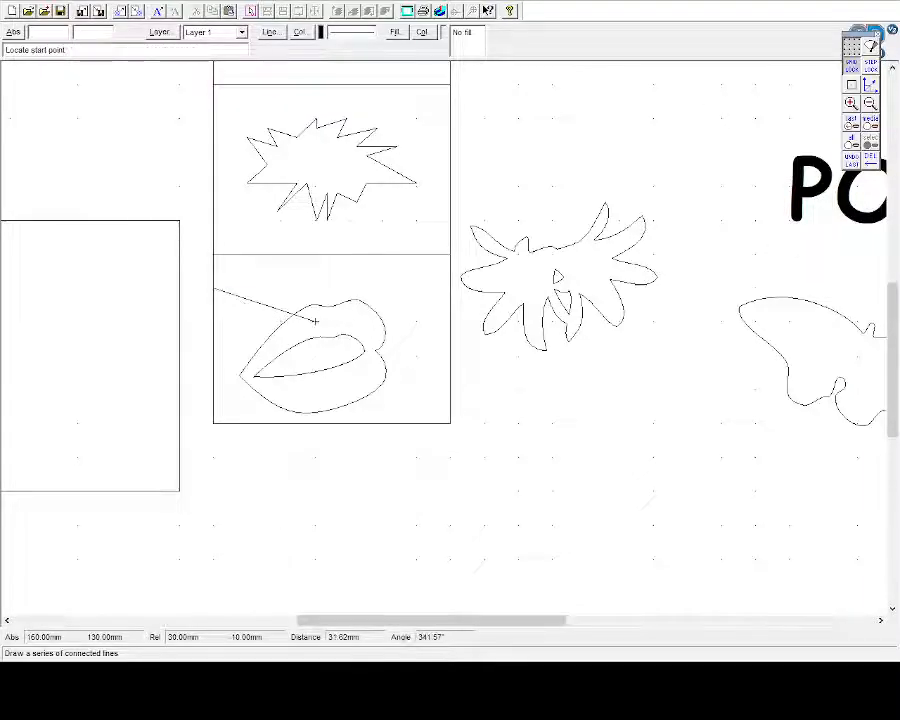
click(314, 321)
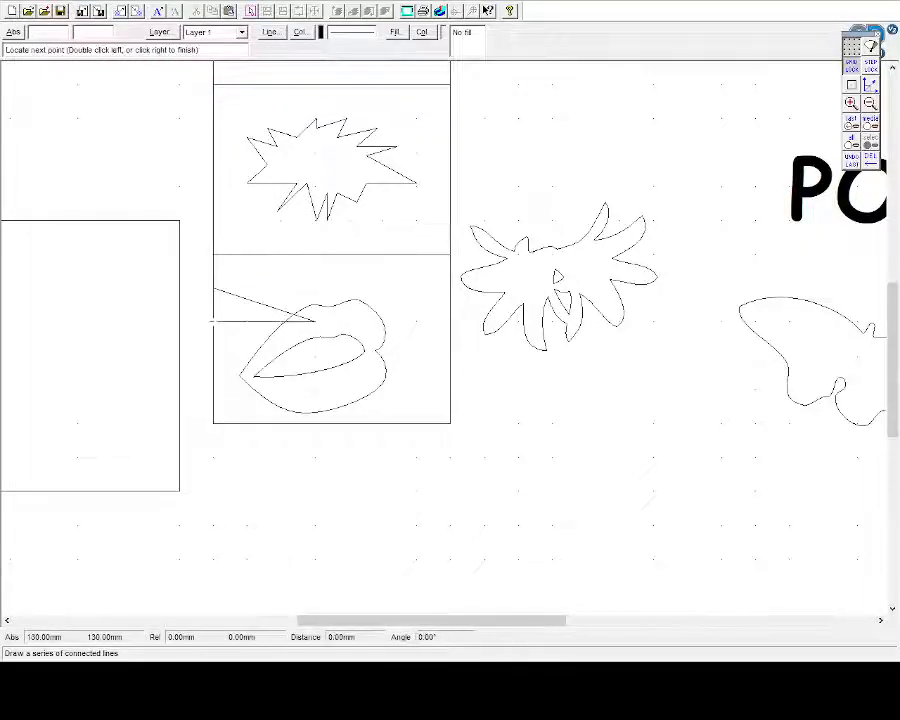
double_click(213, 321)
Delete the box edge between the wedge's two ends and the parts of both lines that lie inside the lips
click(31, 246)
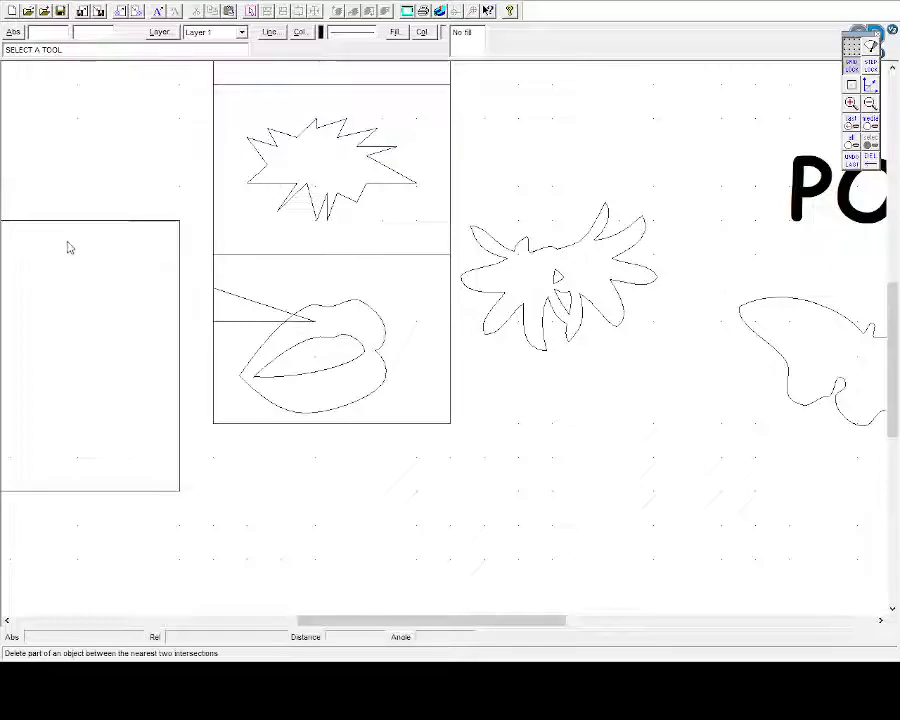
click(69, 247)
click(295, 322)
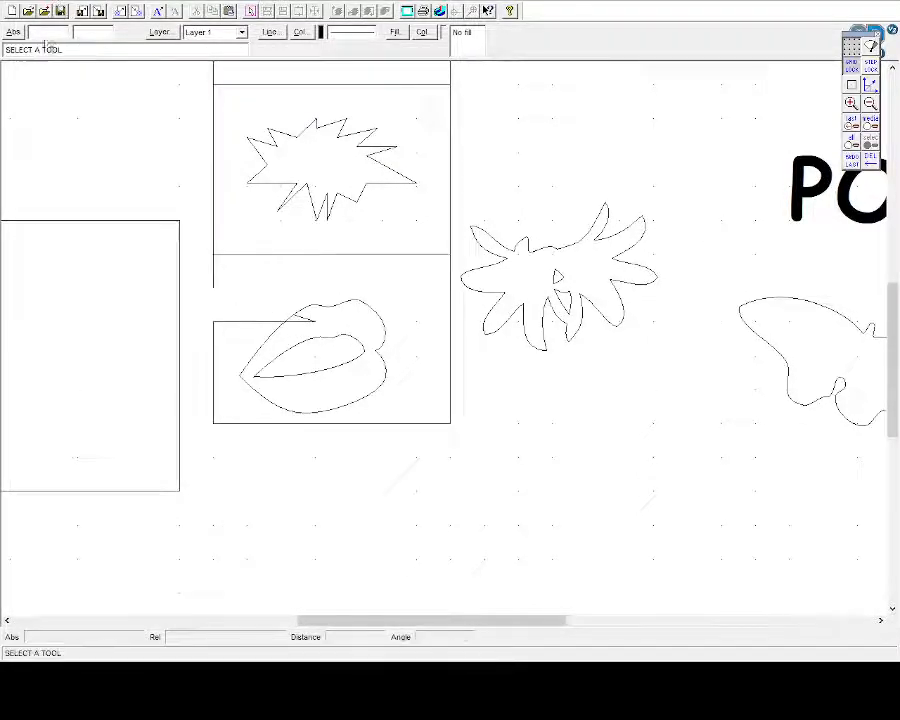
click(34, 248)
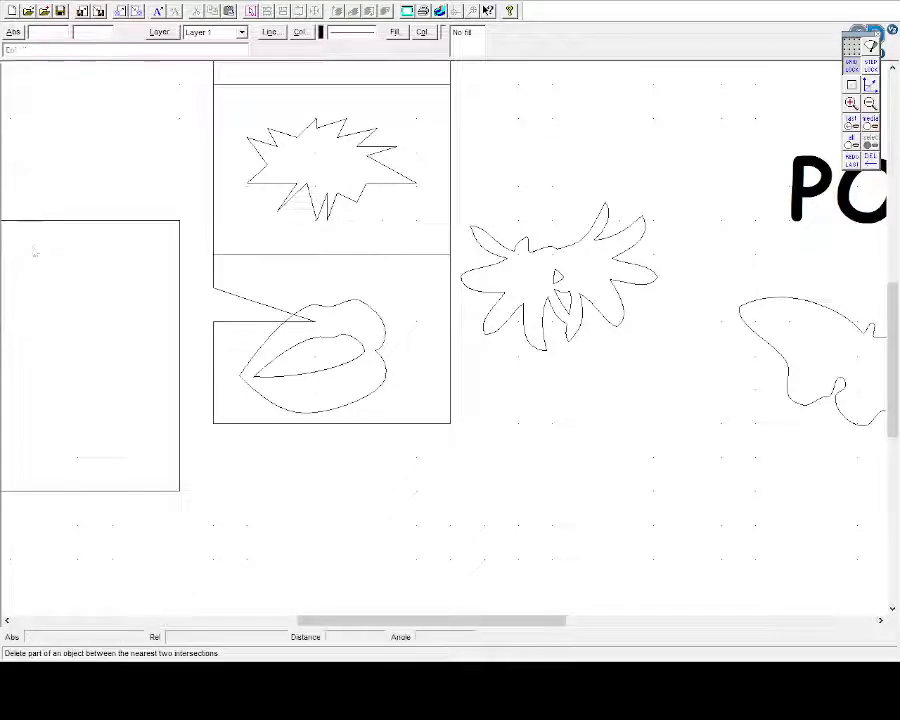
click(296, 327)
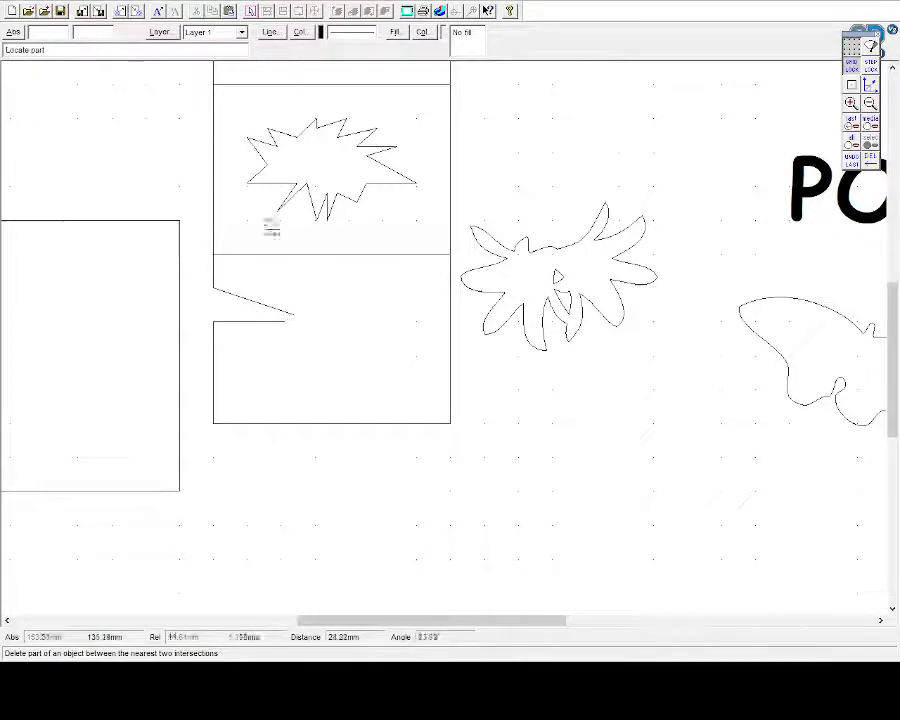
click(49, 9)
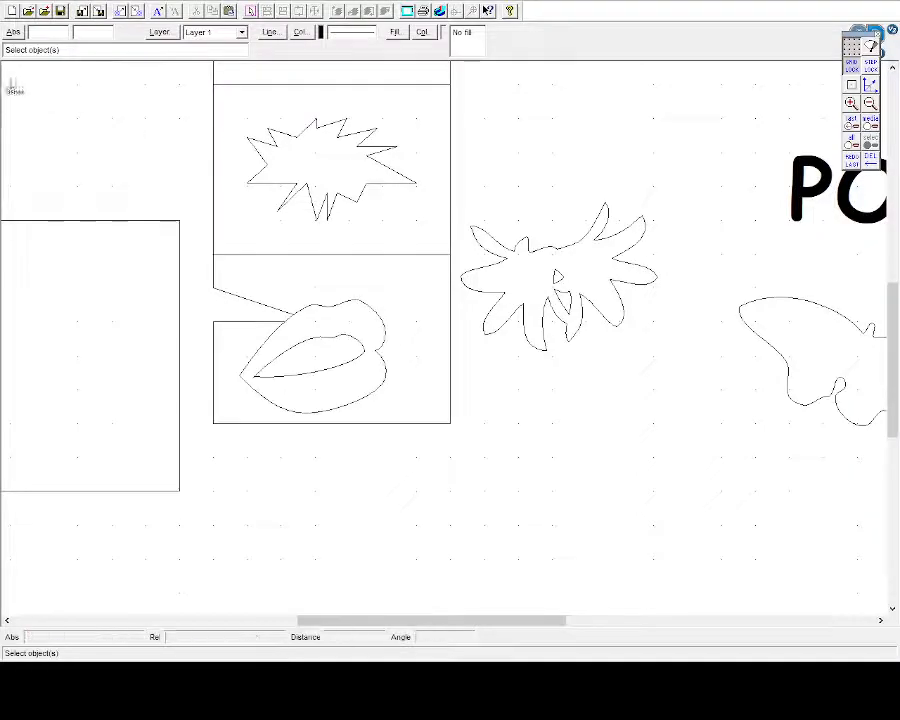
Ungroup the lips and delete the piece of their outer outline between the two connecting lines
click(352, 332)
click(289, 13)
click(32, 257)
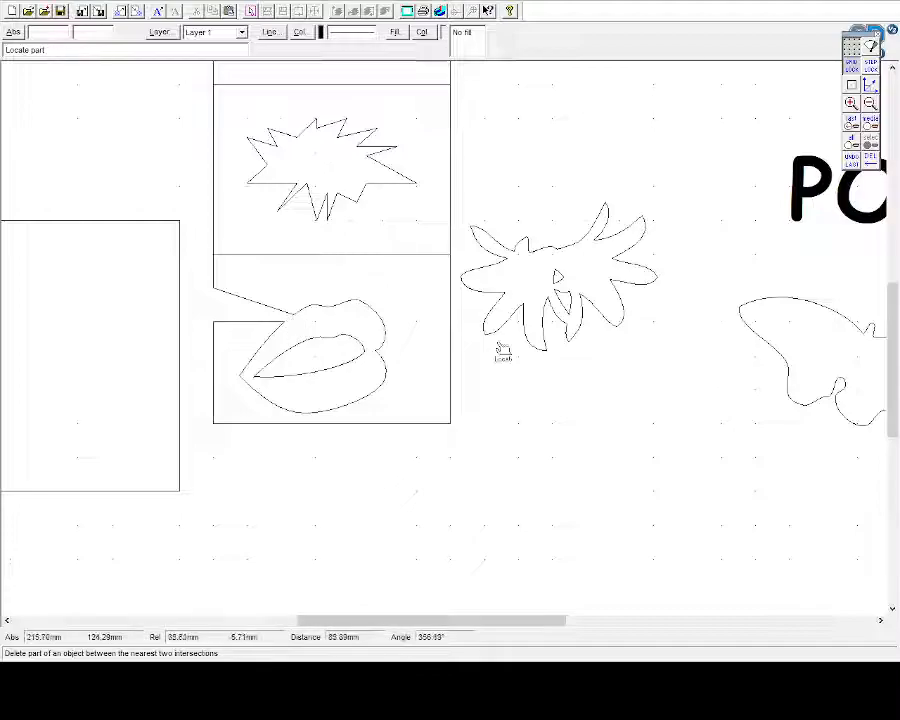
scroll(705, 250, up, 5)
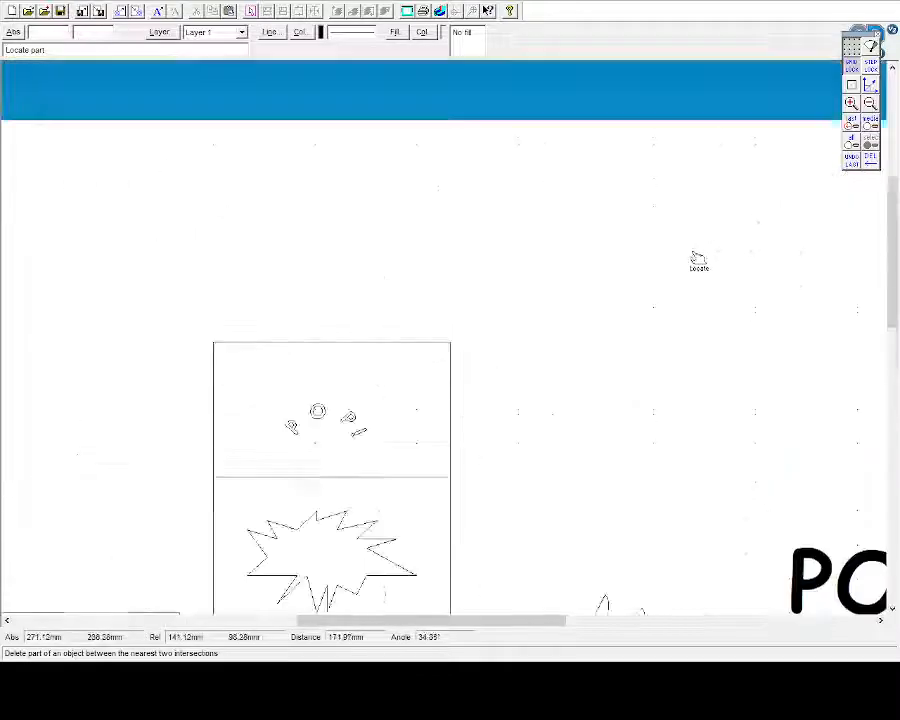
click(870, 103)
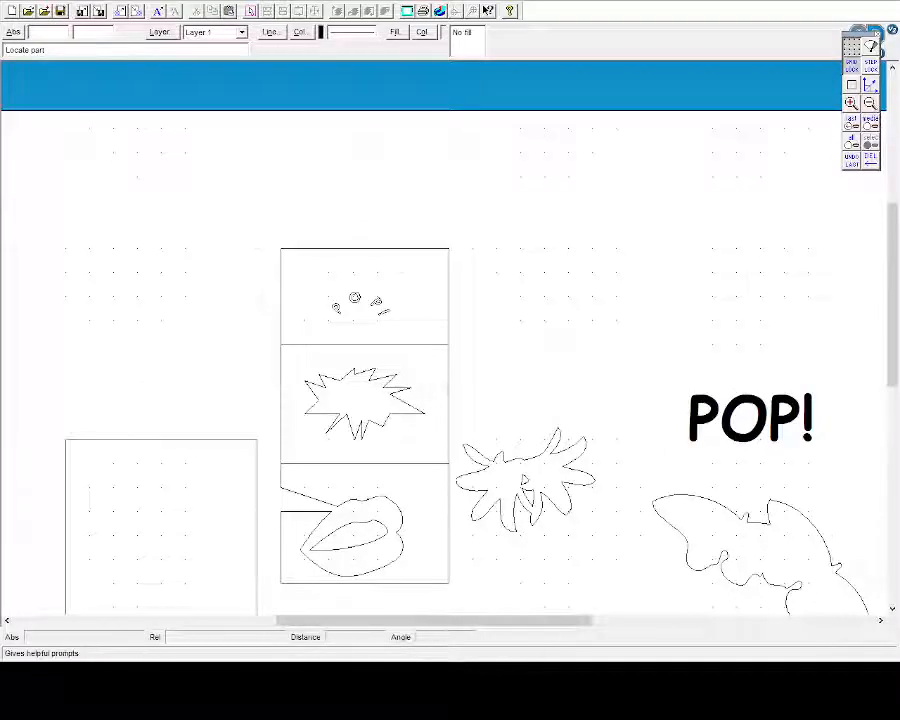